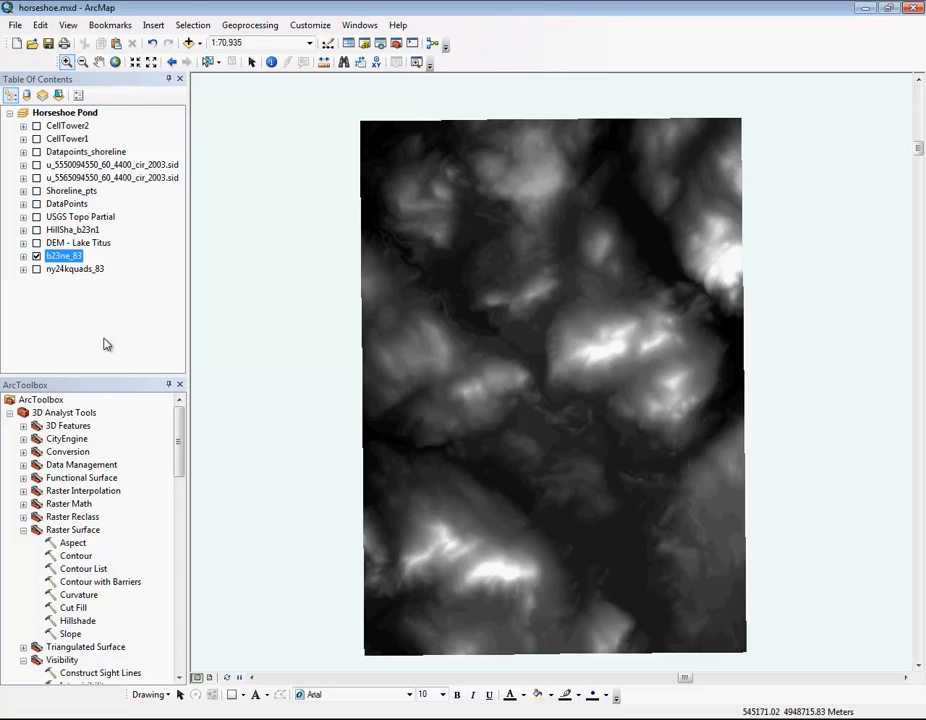
Step: Examine the source properties of the b23ne_83 layer, including its cell size, extent, spatial reference and statistics
right_click(65, 260)
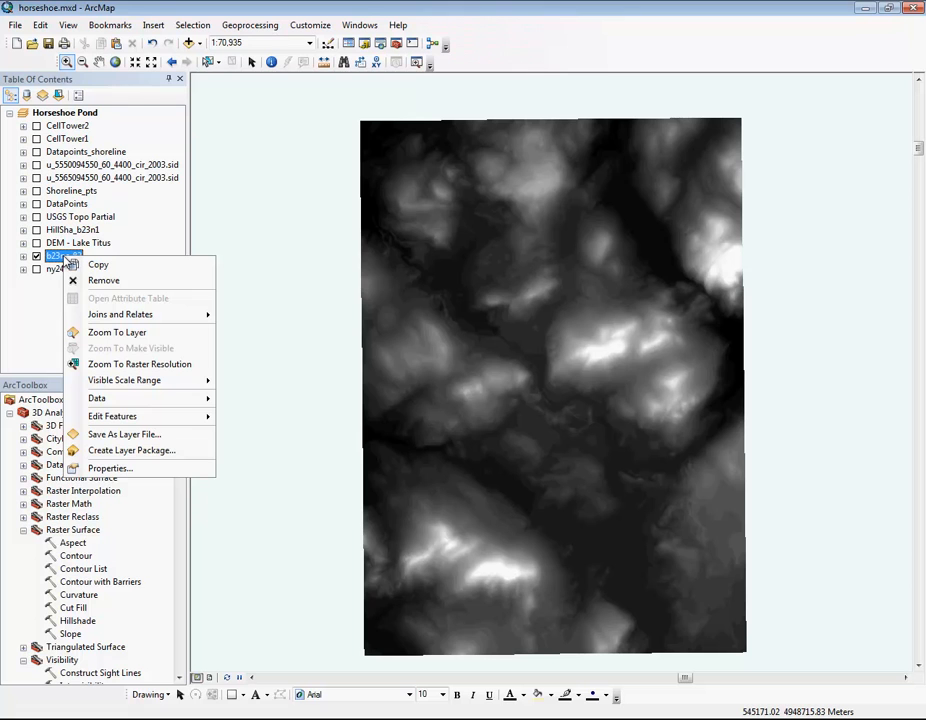
left_click(108, 468)
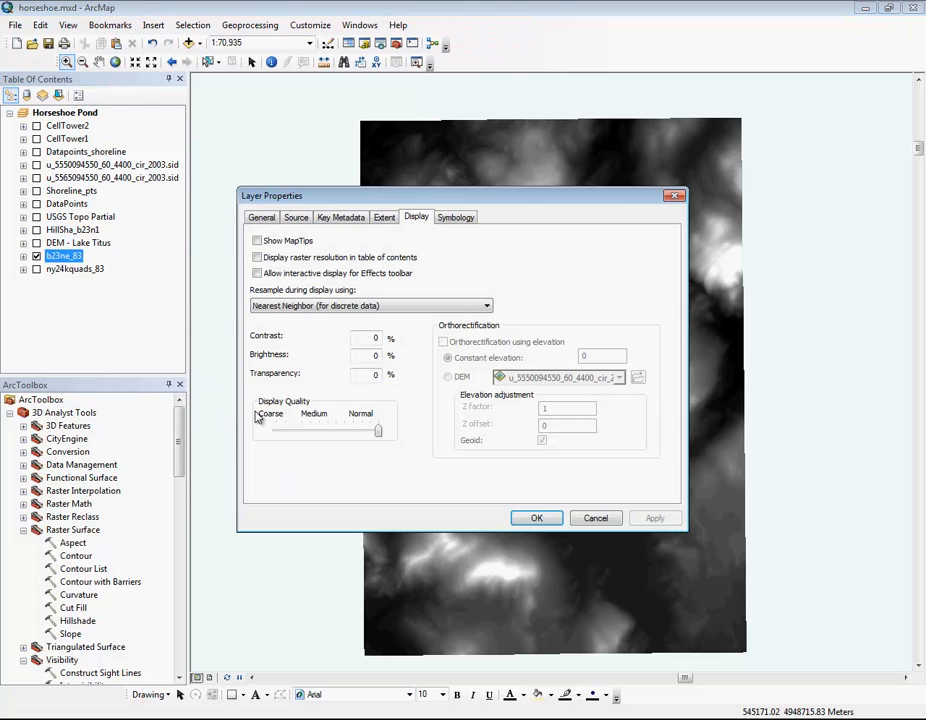
left_click(297, 219)
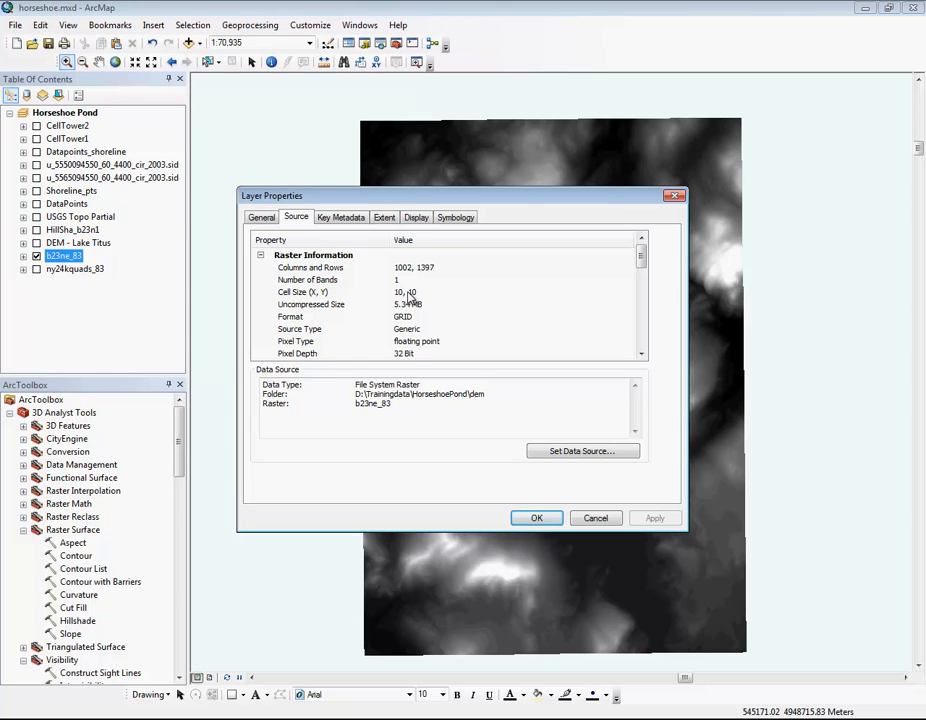
left_click_drag(434, 196, 393, 188)
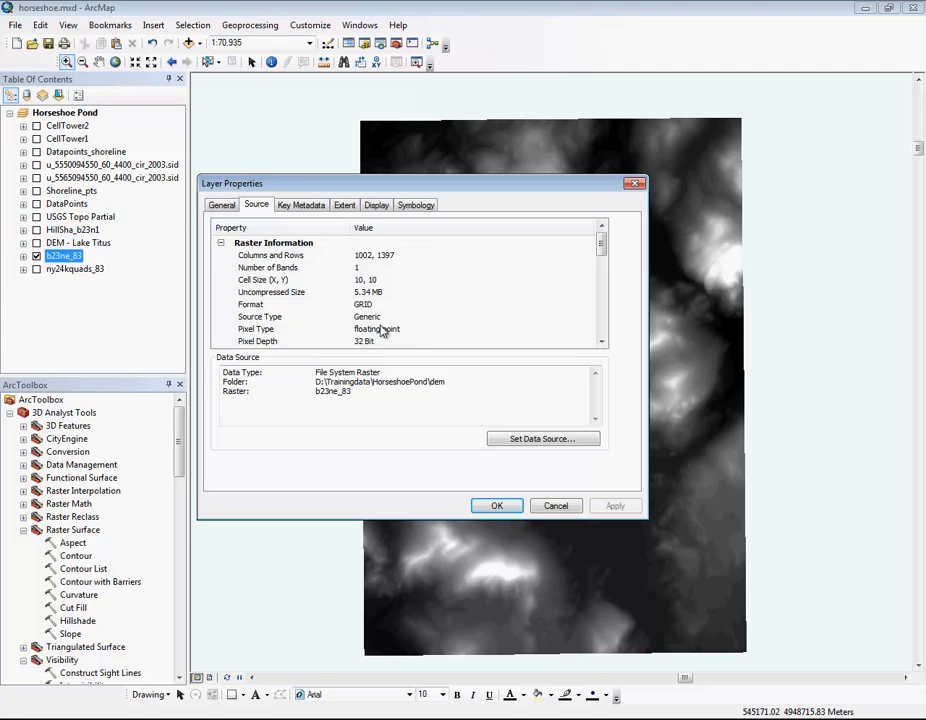
left_click(601, 342)
left_click(601, 342)
left_click(601, 342)
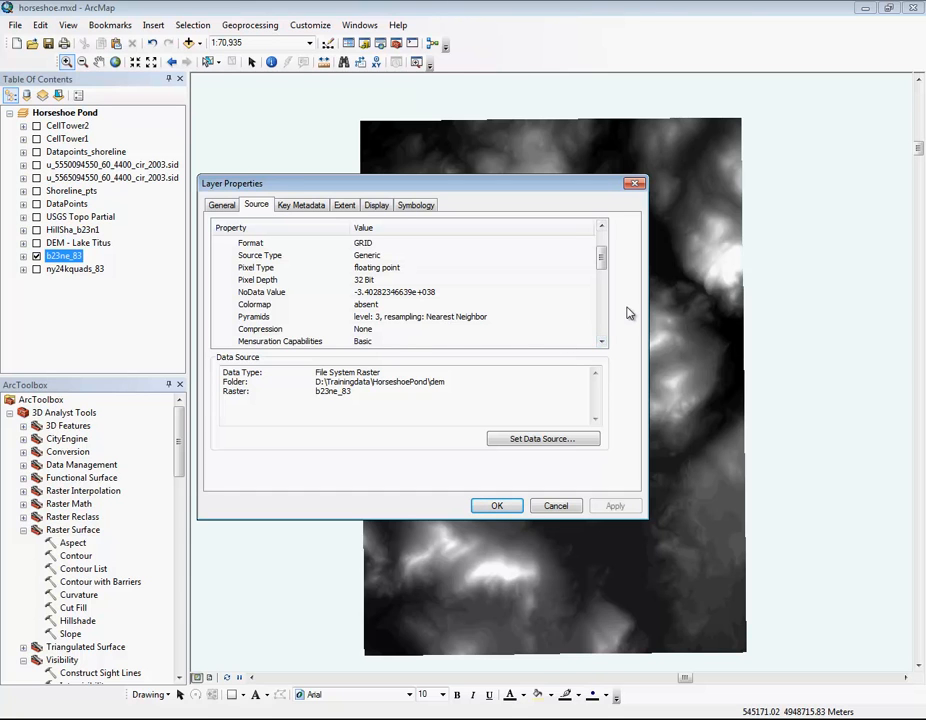
scroll(605, 337, "down", 3)
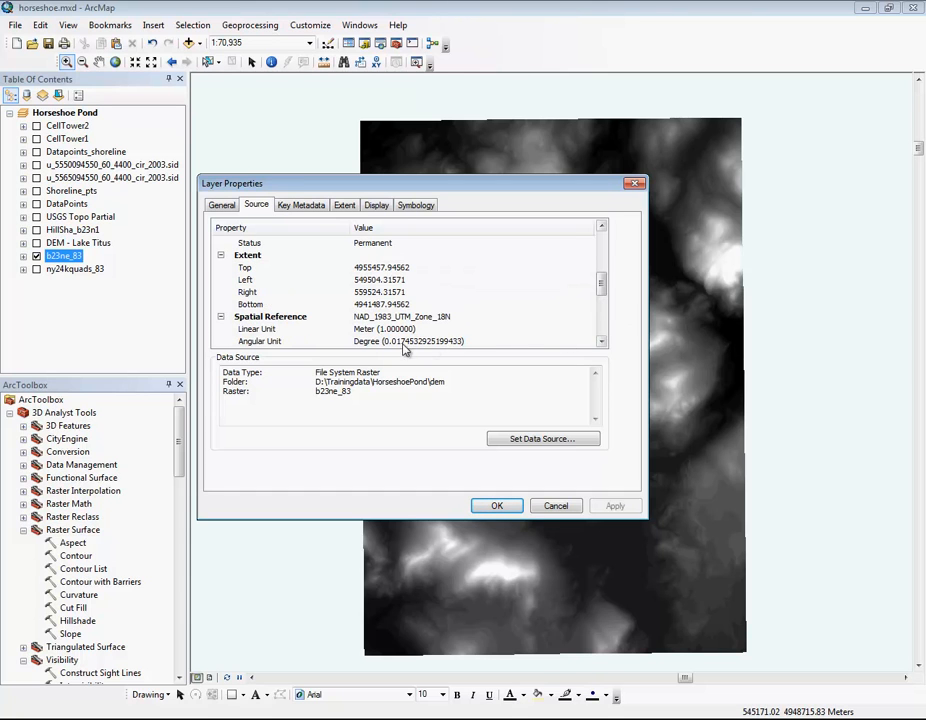
left_click(602, 341)
left_click(602, 341)
left_click(602, 341)
left_click(602, 341)
left_click(602, 341)
left_click(602, 341)
left_click(602, 341)
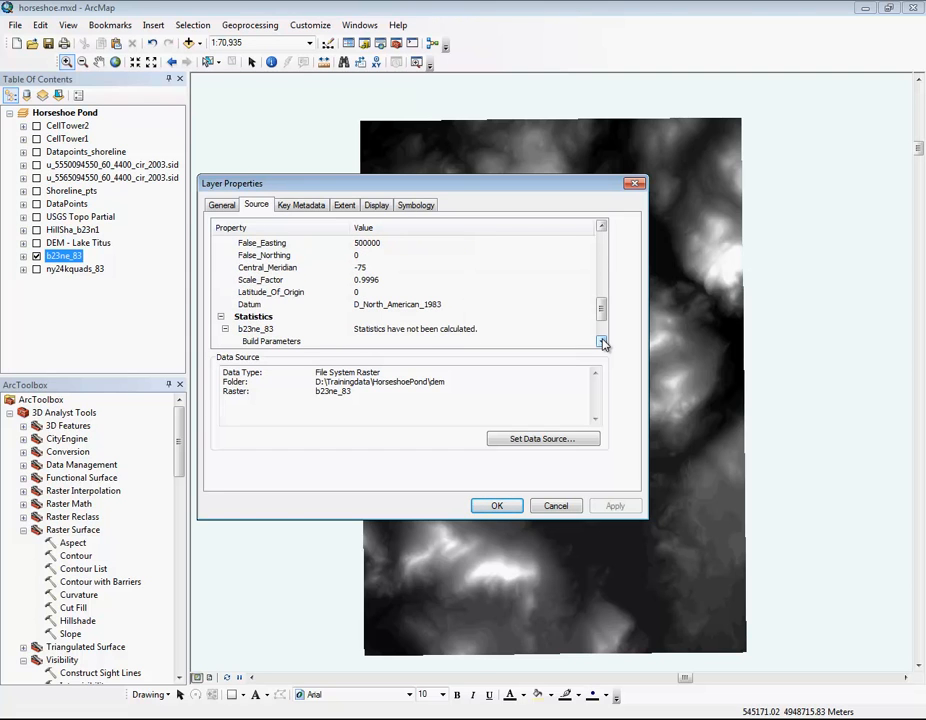
left_click(602, 341)
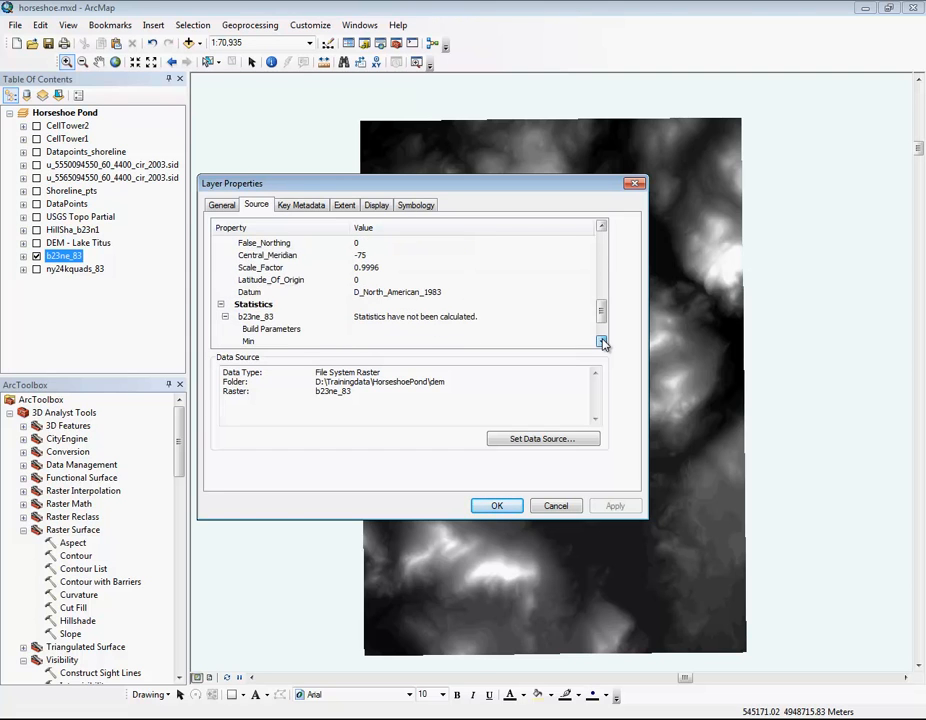
left_click(498, 506)
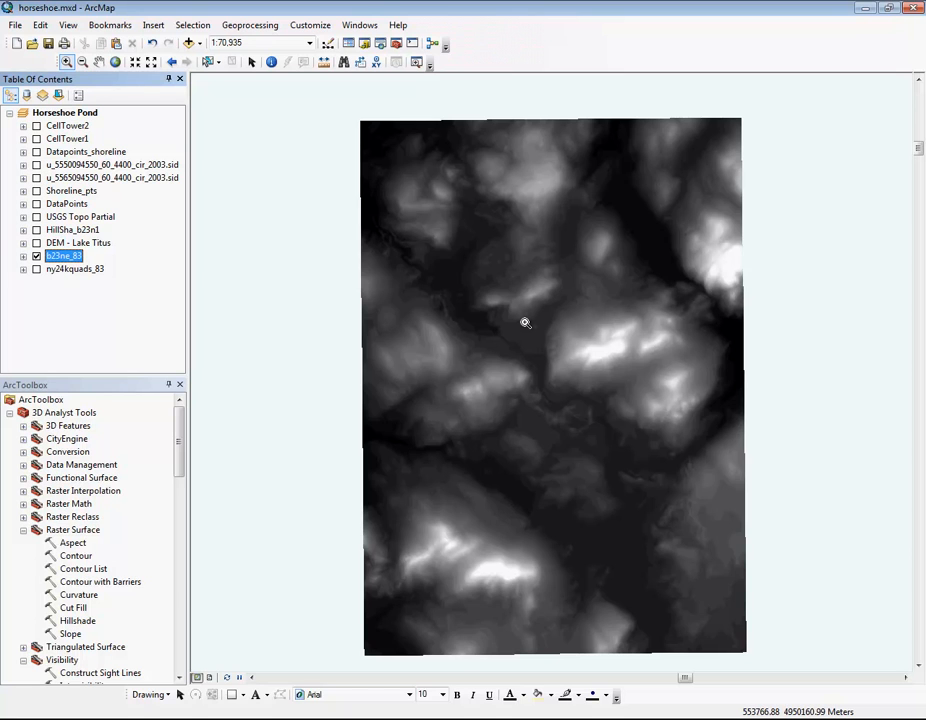
Step: Check which extensions are enabled in the list of available extensions
left_click(323, 30)
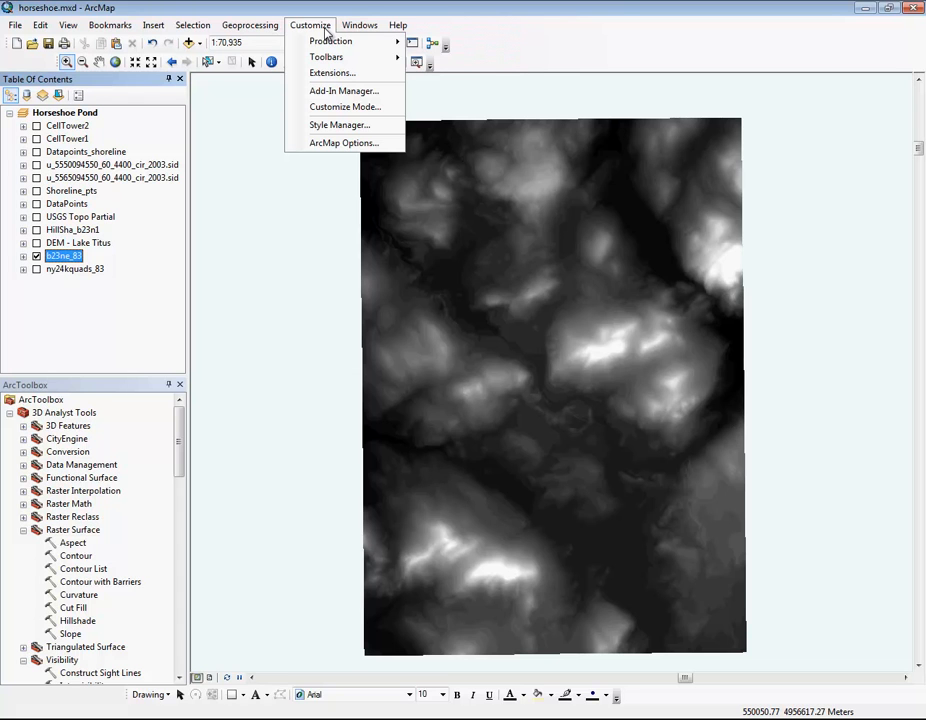
left_click(335, 75)
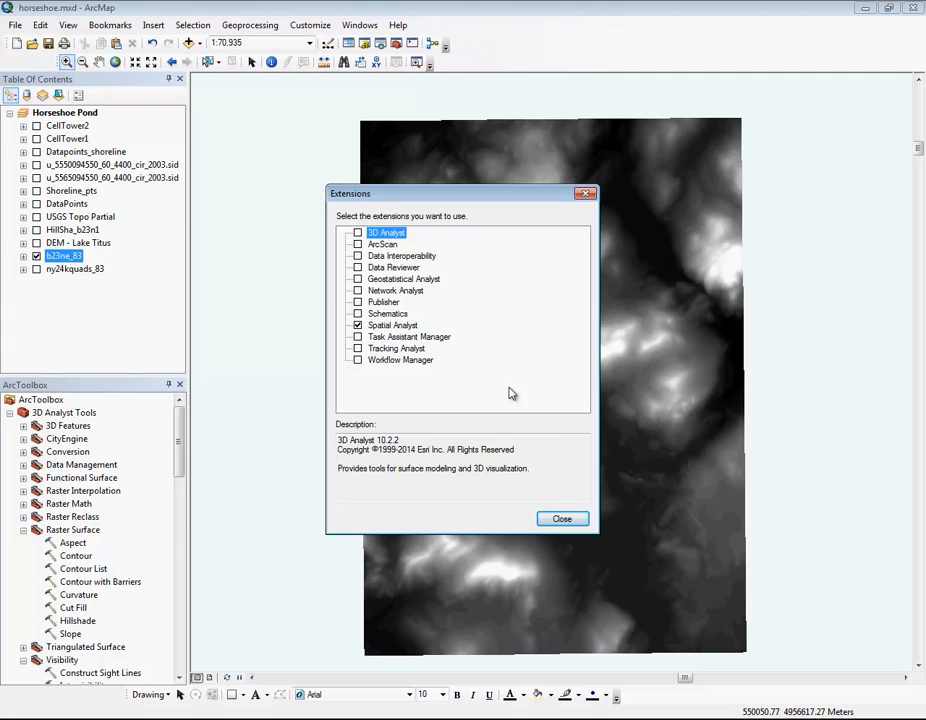
left_click(562, 518)
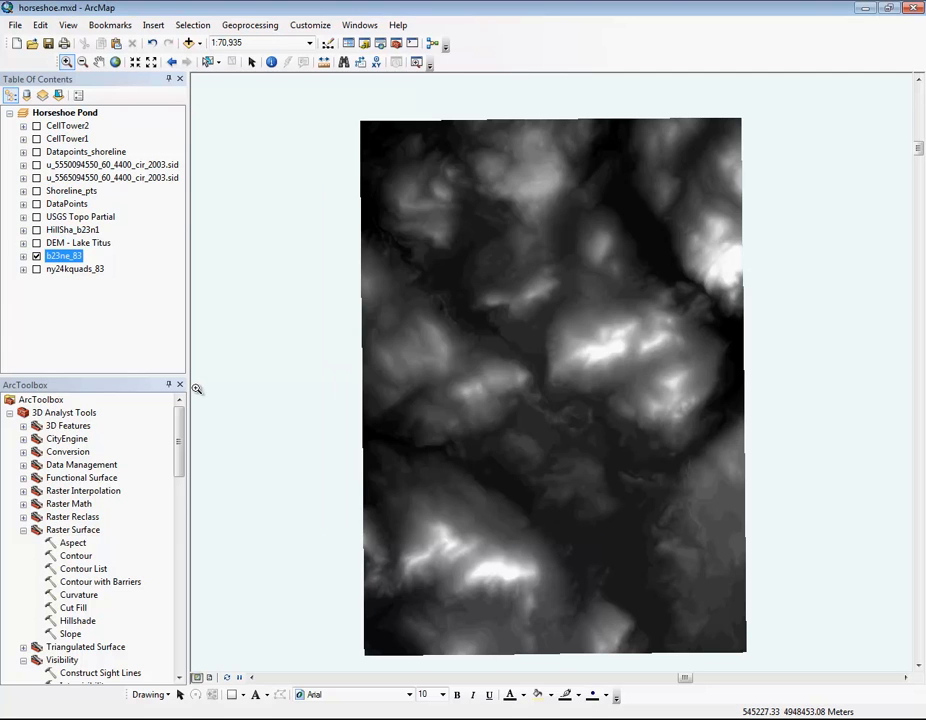
Step: View the DEM - Lake Titus layer with its elevation legend and the HillSha_b23n1 hillshade over the DEM, hiding each again
left_click(36, 243)
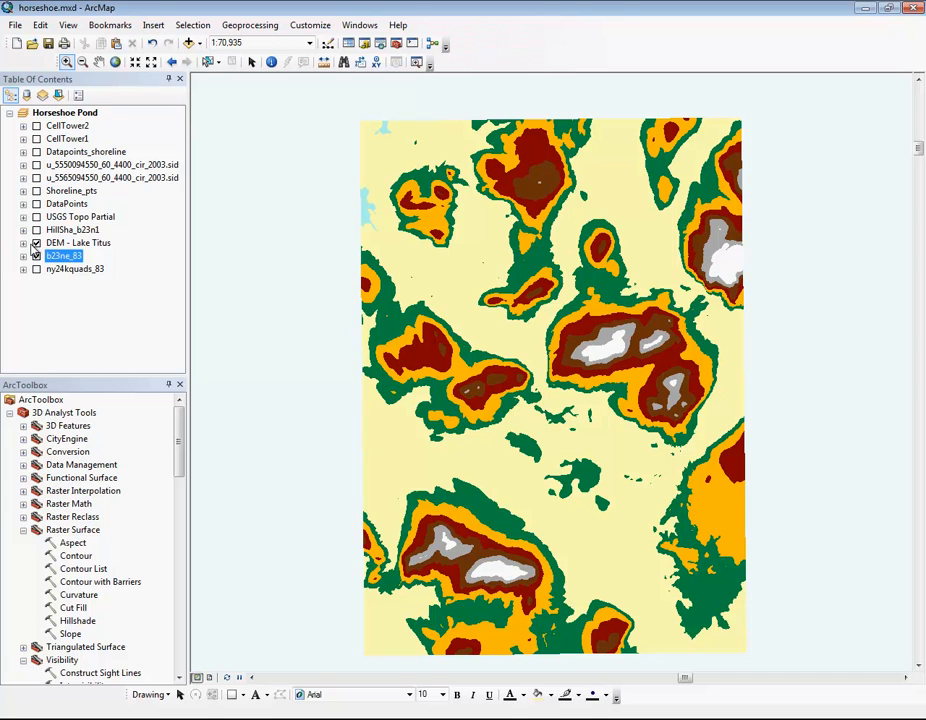
left_click(23, 243)
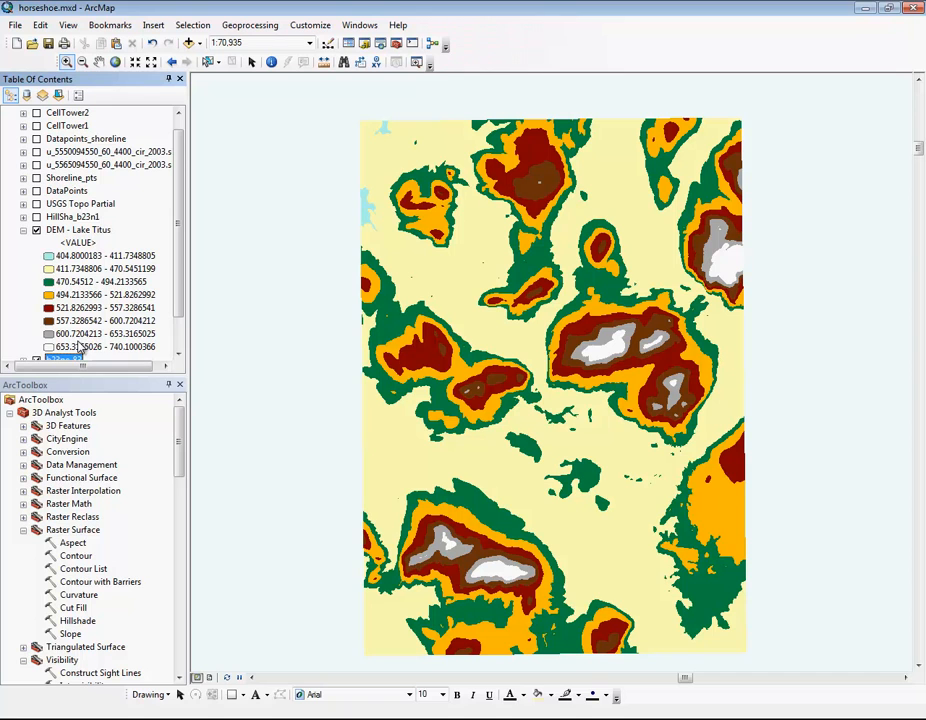
left_click(36, 230)
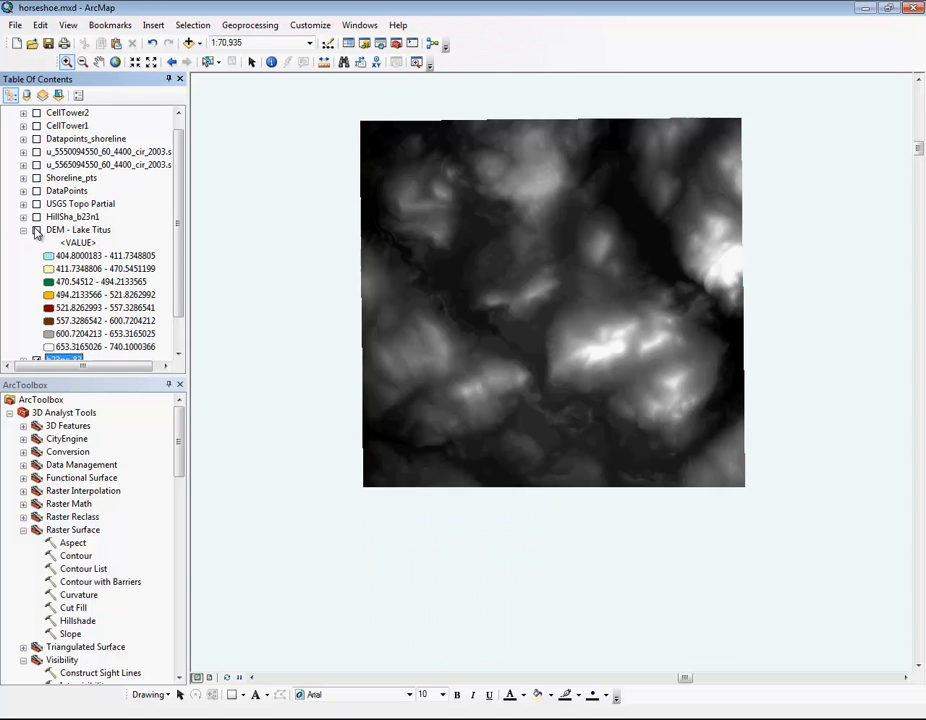
left_click(24, 230)
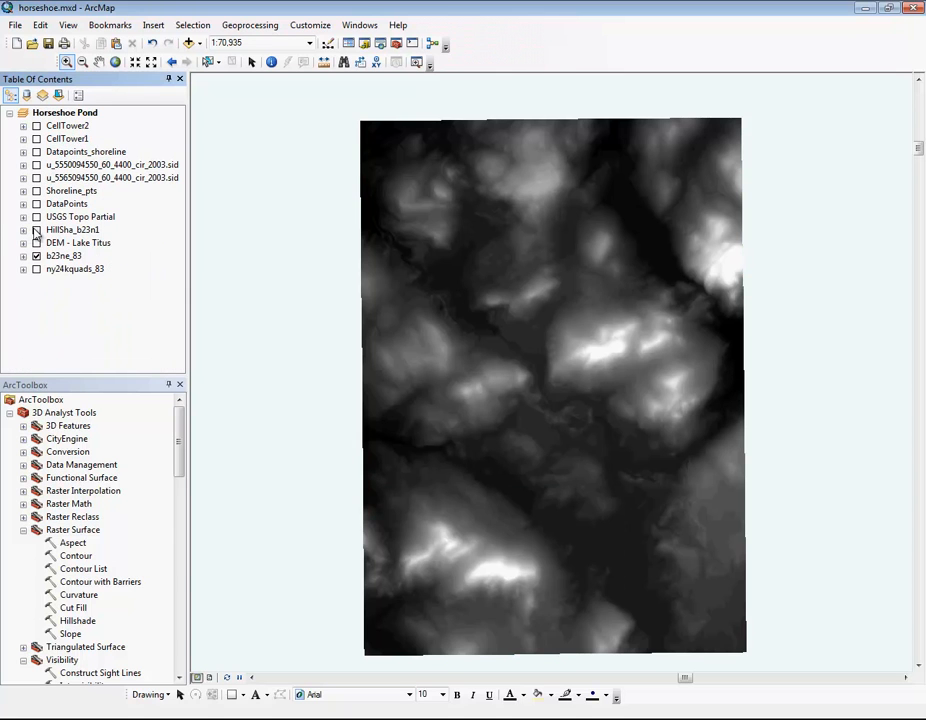
left_click(36, 230)
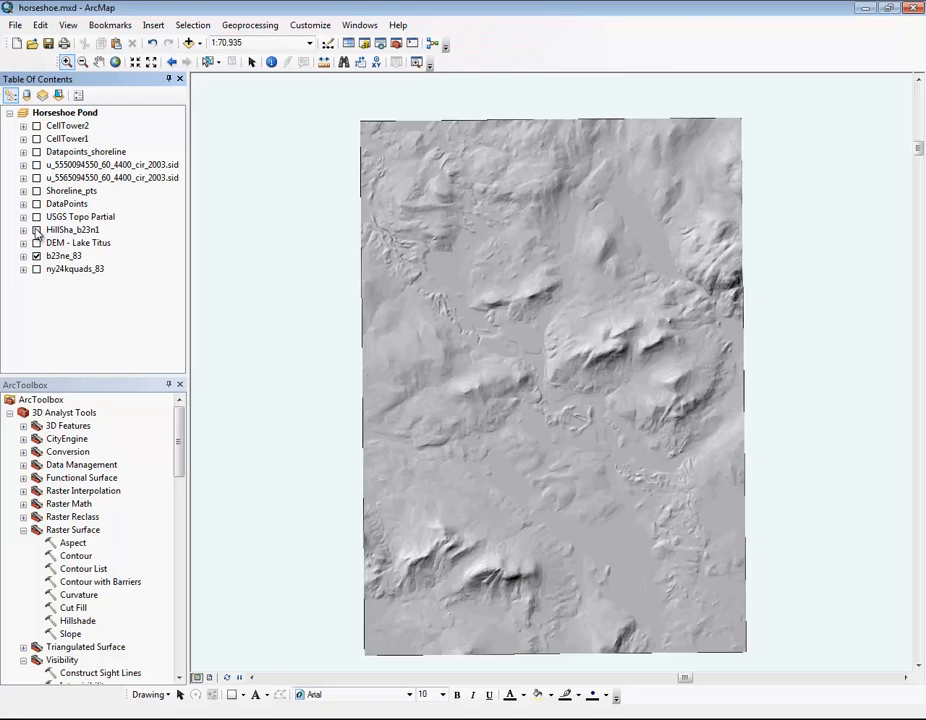
left_click(36, 230)
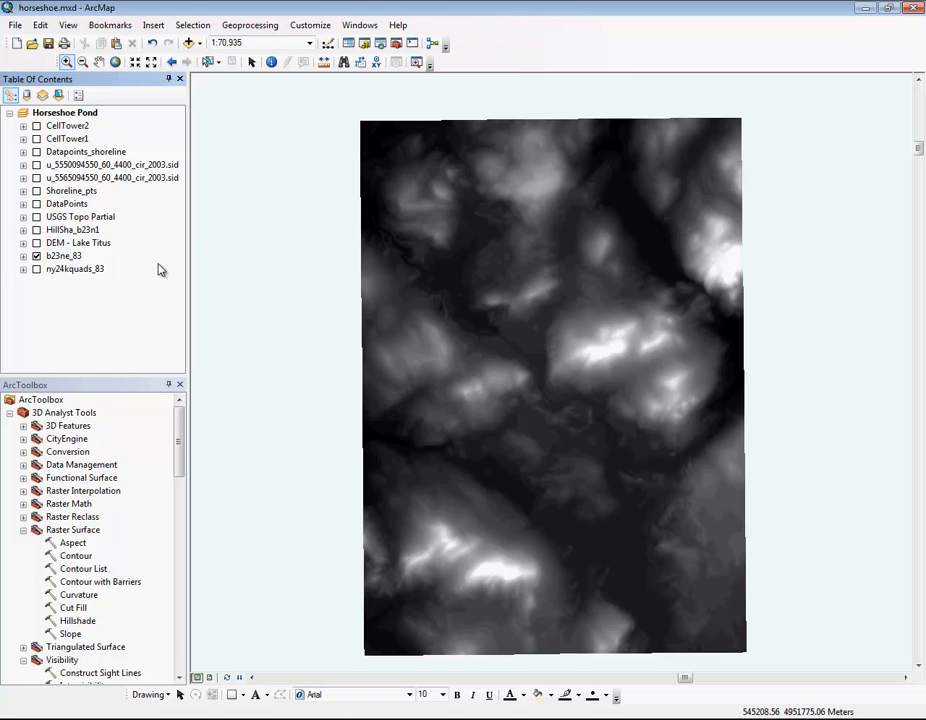
Step: Show the USGS Topo Partial layer and frame the map on the area around Horseshoe Pond and Eagle Pond
left_click(36, 217)
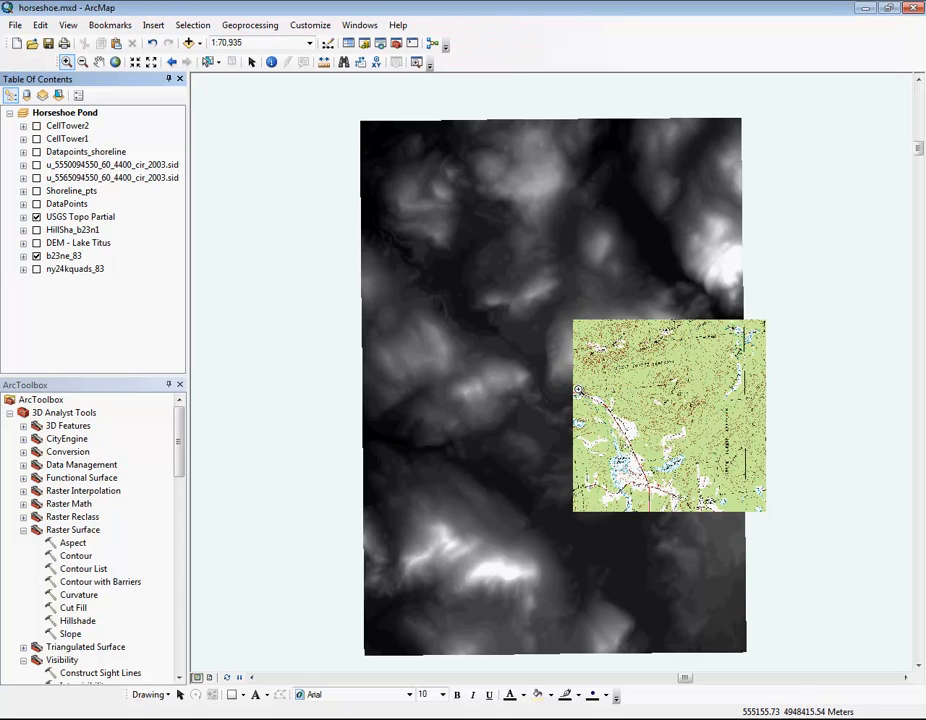
left_click_drag(577, 391, 737, 512)
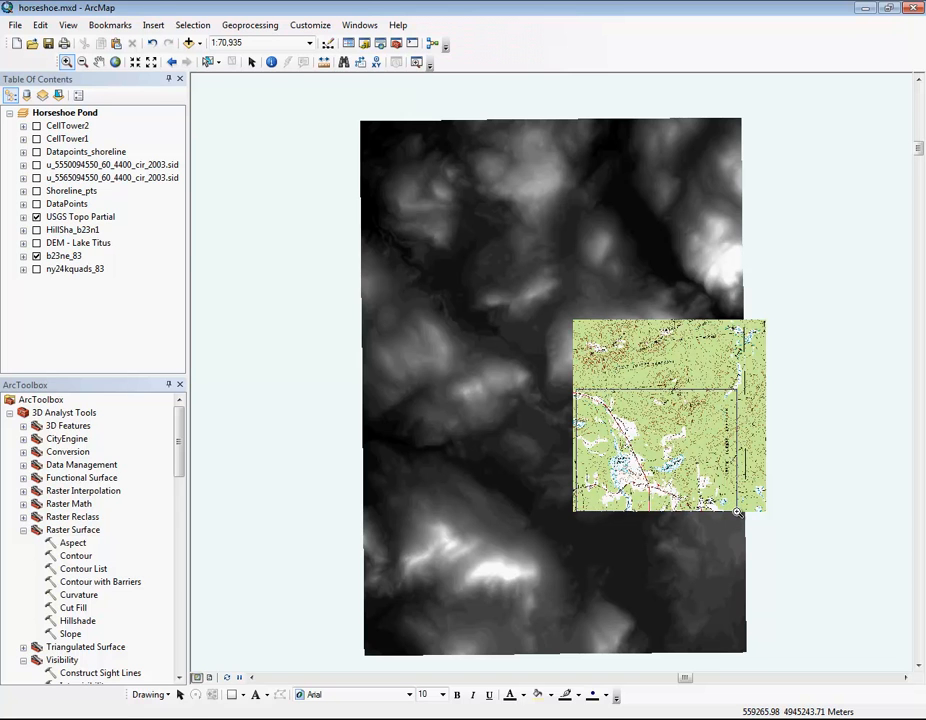
left_click_drag(737, 512, 738, 513)
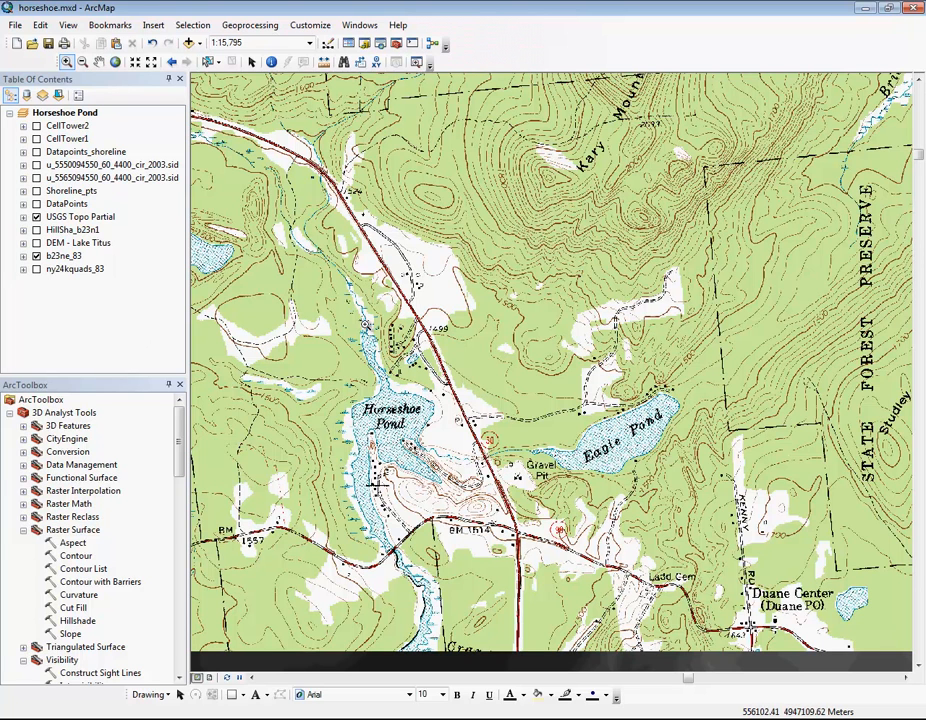
left_click(98, 64)
left_click_drag(416, 488, 441, 431)
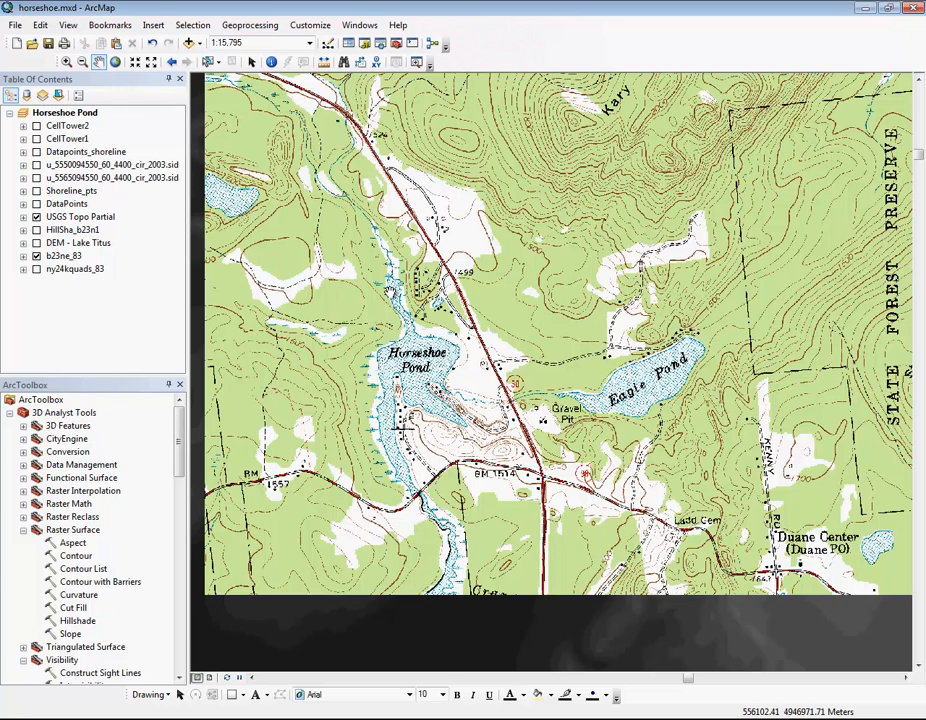
left_click_drag(524, 224, 512, 297)
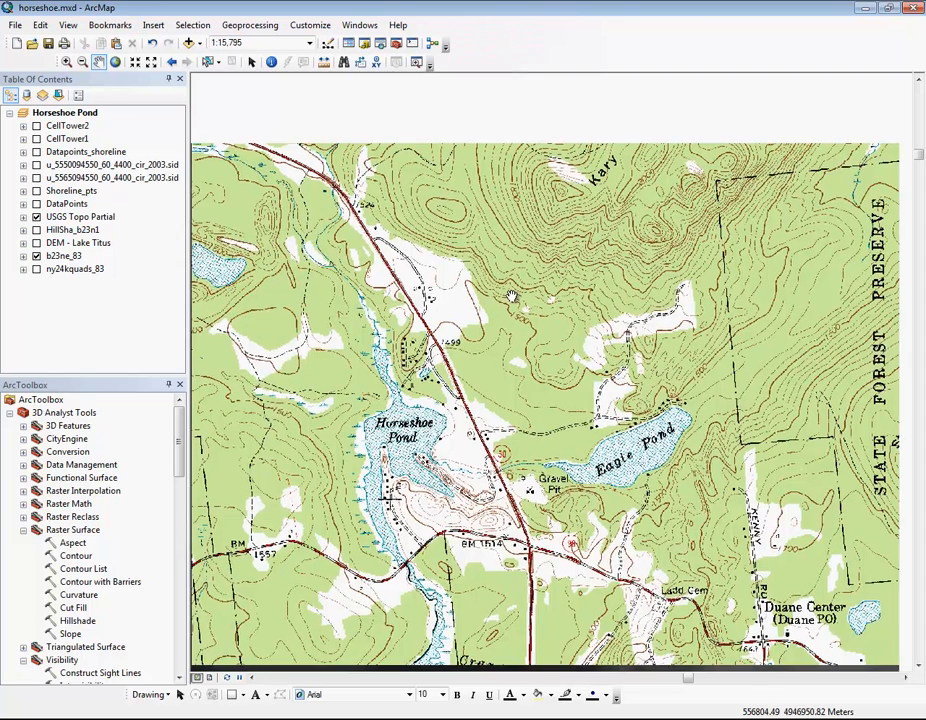
Step: Display the 3D Analyst toolbar and dock it beneath the Tools toolbar
right_click(510, 62)
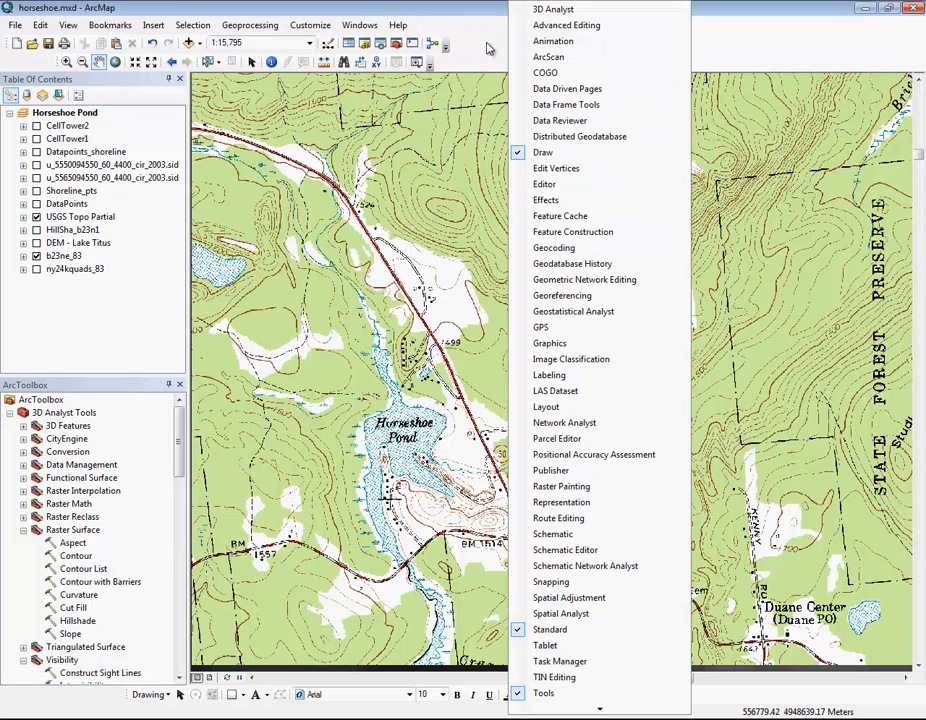
left_click(554, 9)
left_click_drag(248, 80, 296, 96)
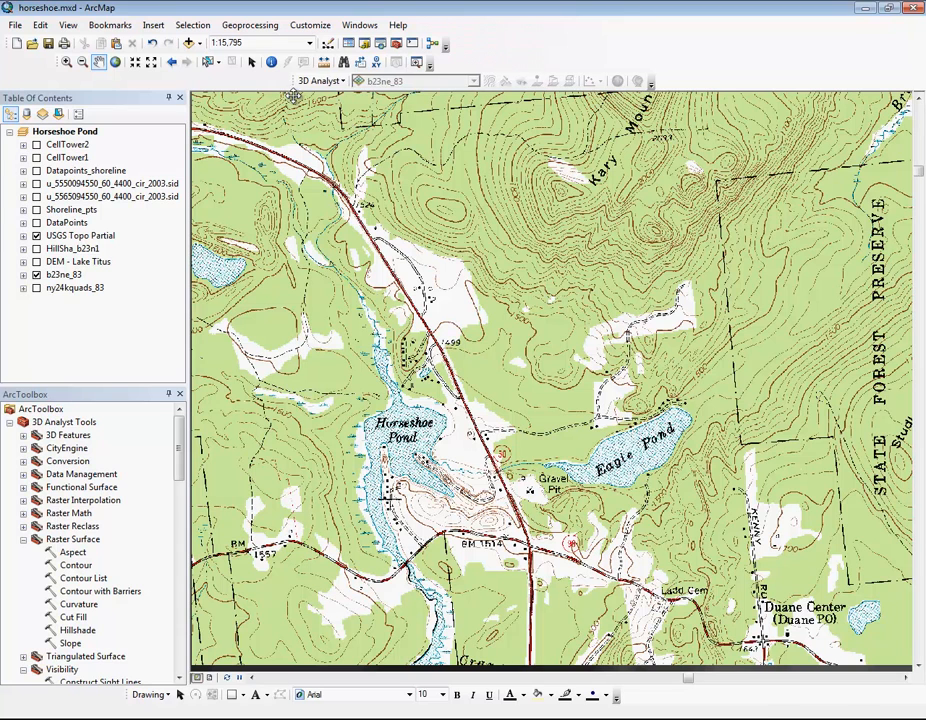
left_click(343, 83)
left_click(343, 84)
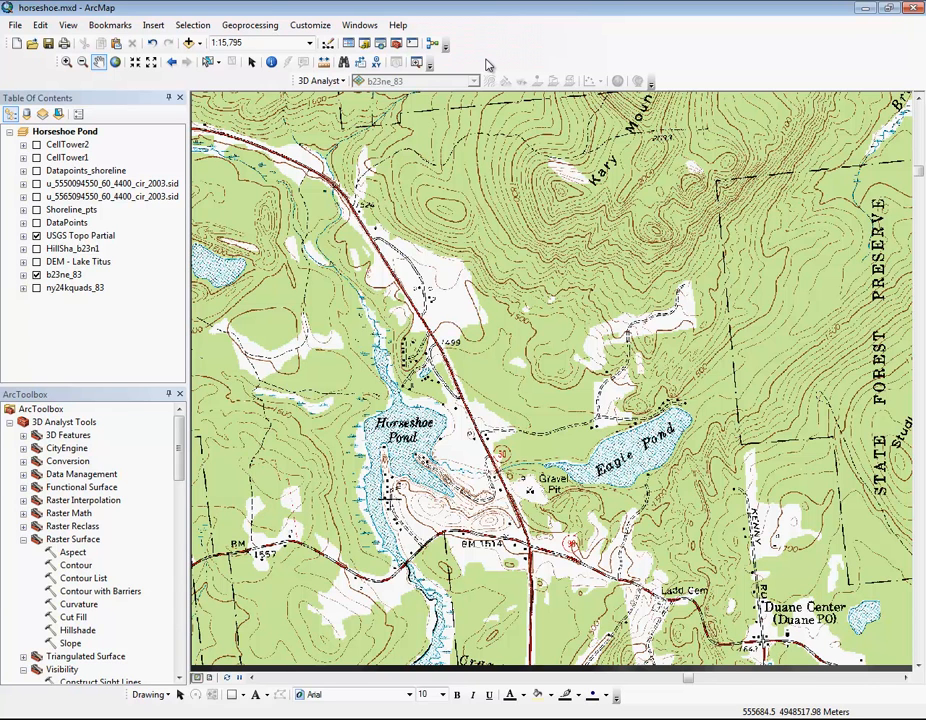
Step: Enable the 3D Analyst extension and choose b23ne_83 as the surface layer for the 3D Analyst tools
left_click(322, 28)
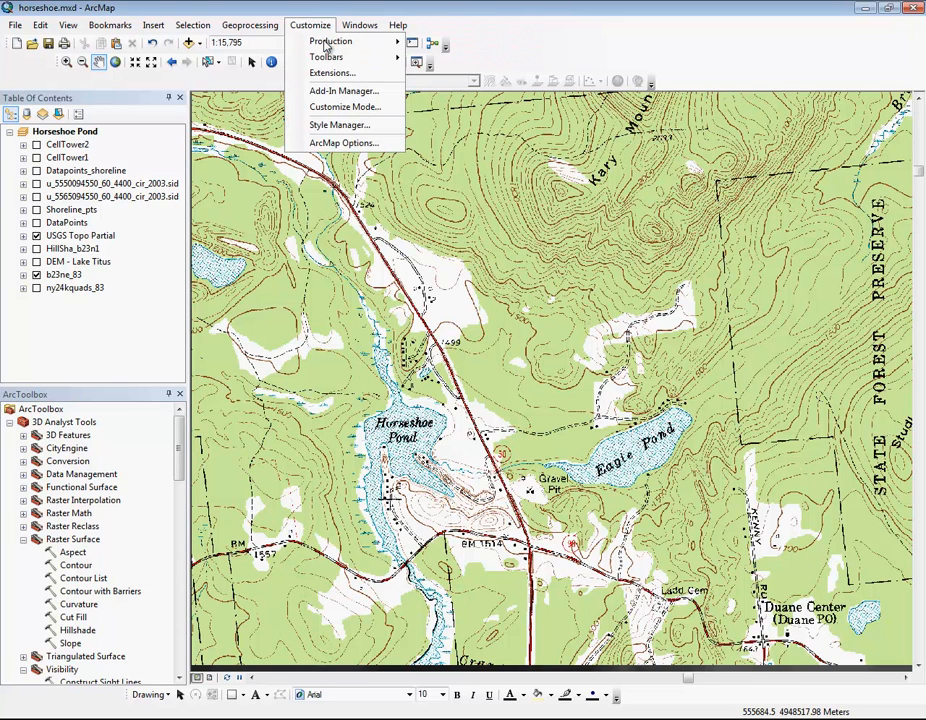
left_click(335, 73)
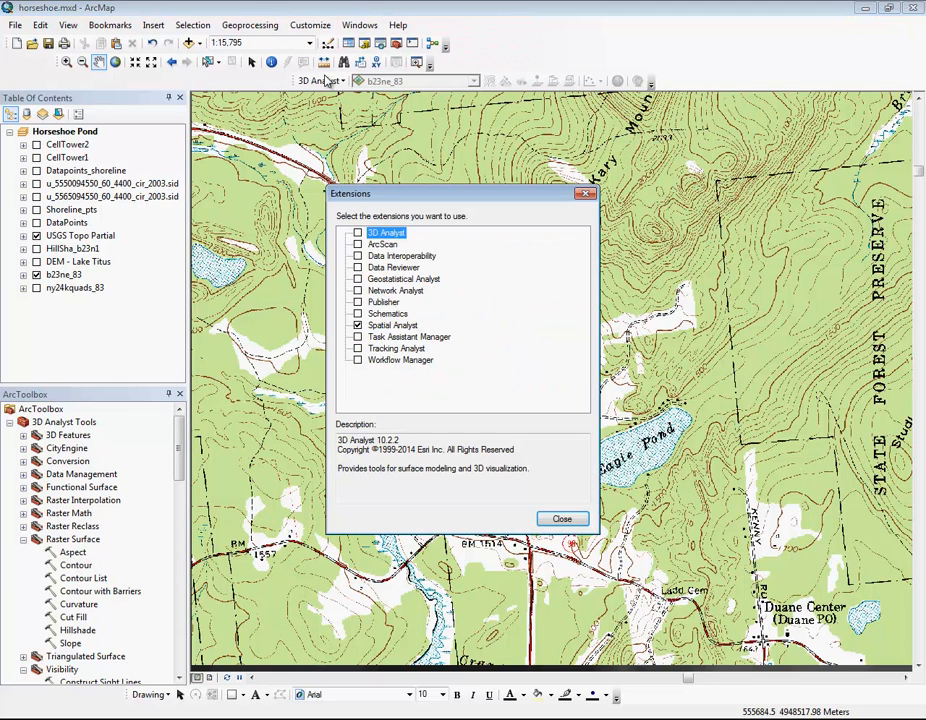
left_click(358, 233)
left_click(420, 338)
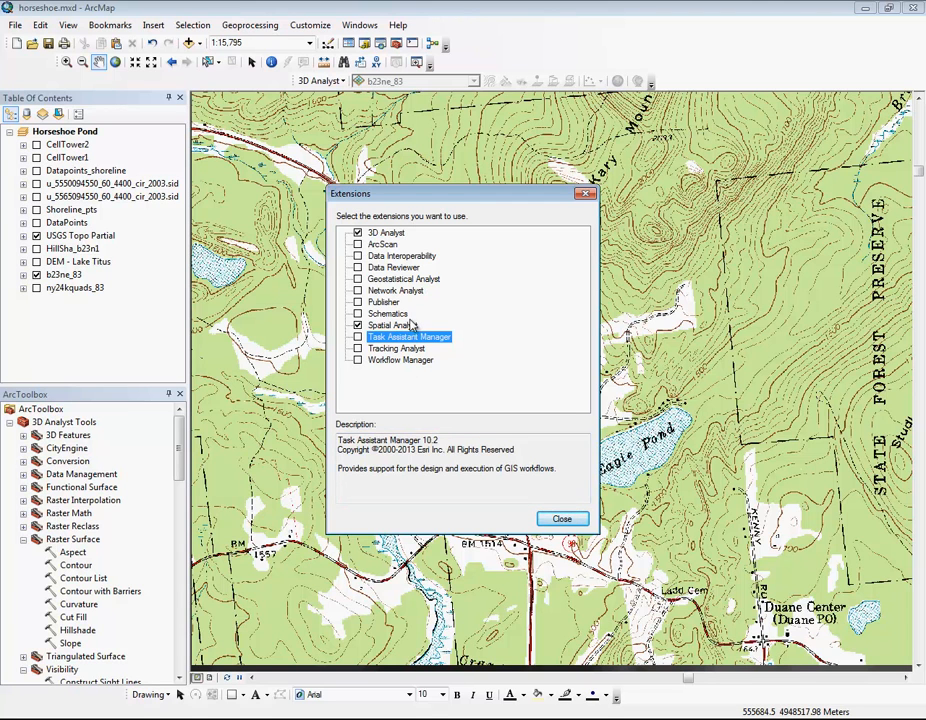
left_click(563, 520)
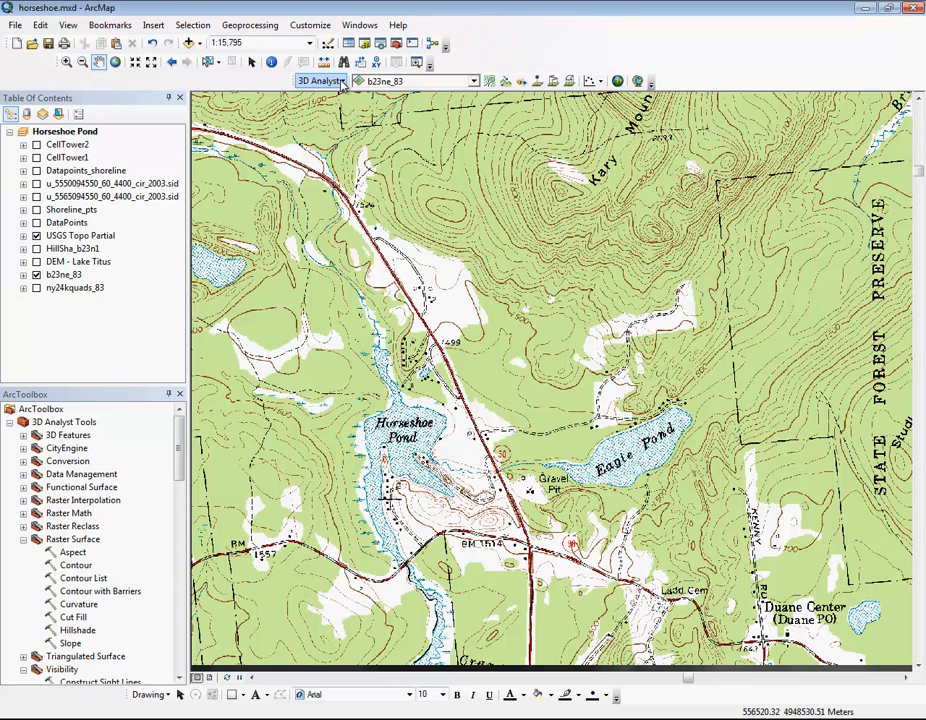
left_click(475, 81)
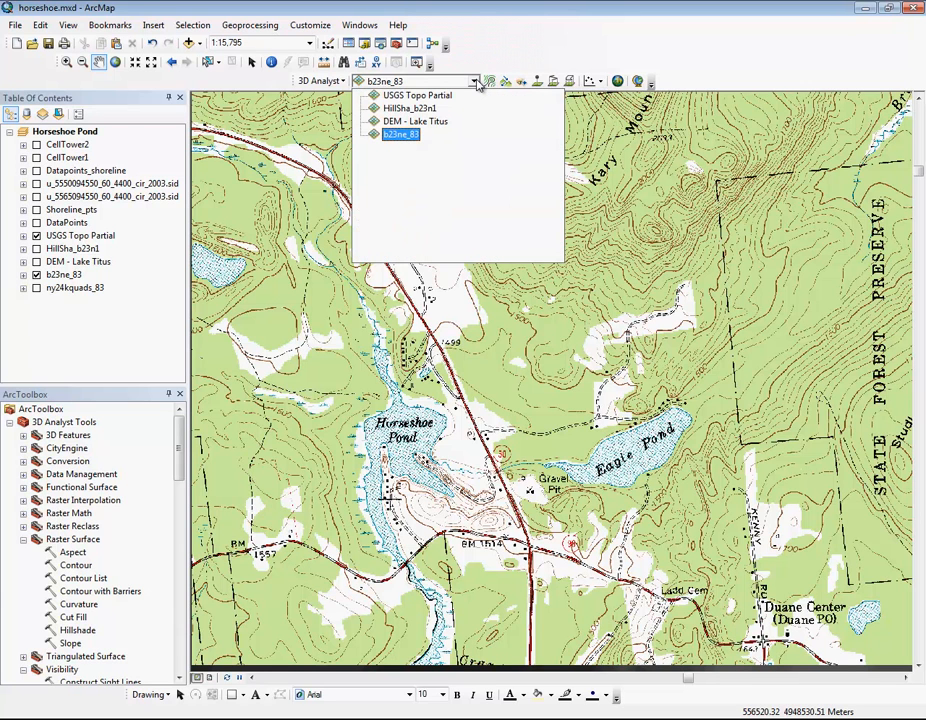
left_click(405, 135)
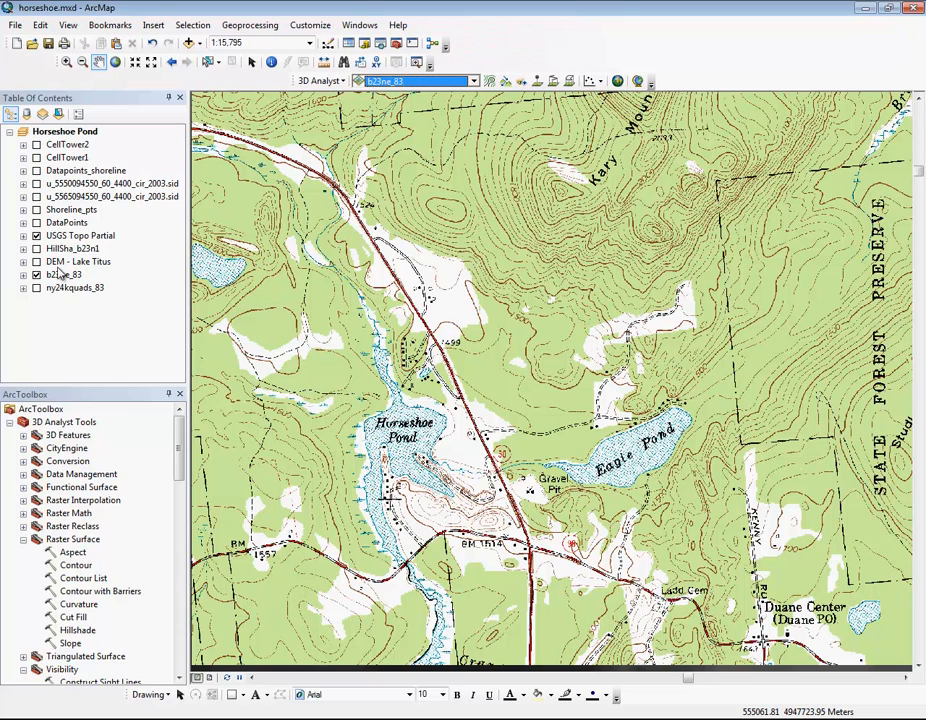
Step: Compare the USGS Topo Partial layer with the underlying b23ne_83 DEM by switching its visibility, and leave the topo layer hidden
left_click(37, 236)
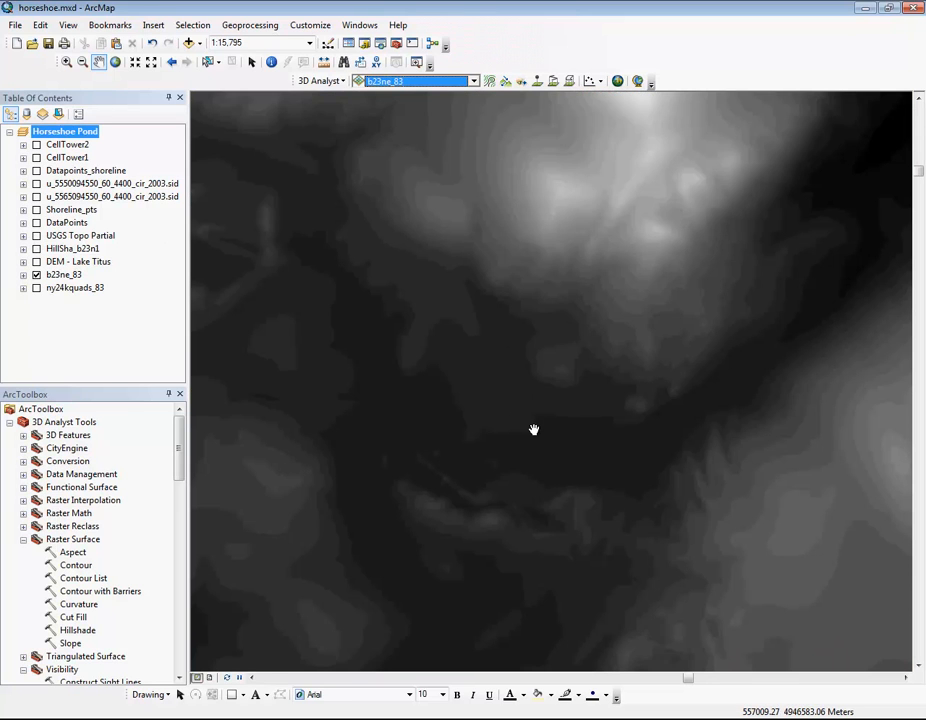
left_click(37, 236)
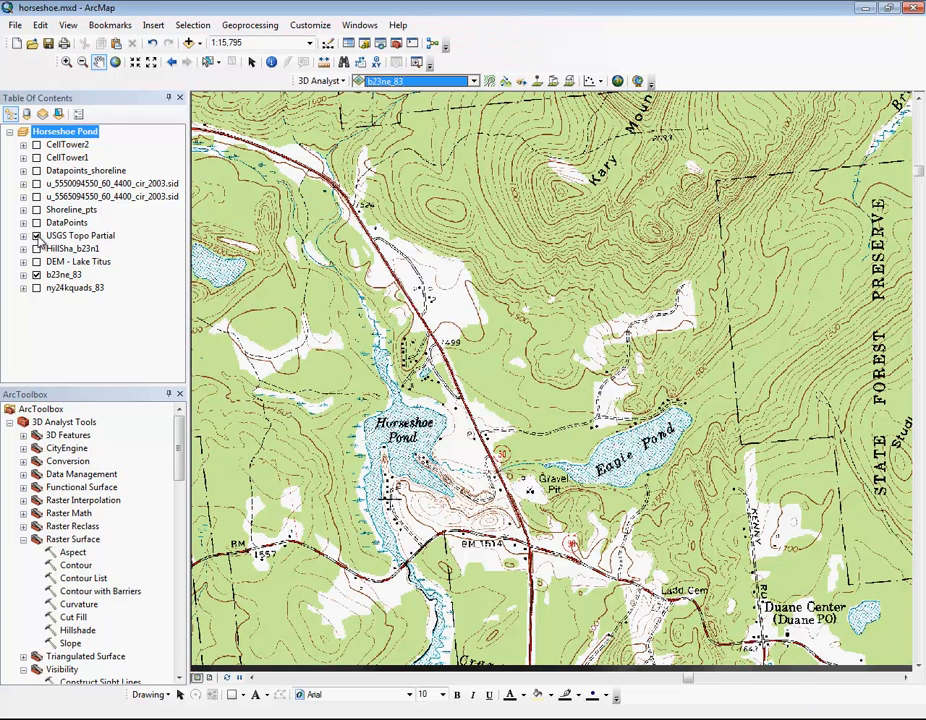
left_click(38, 237)
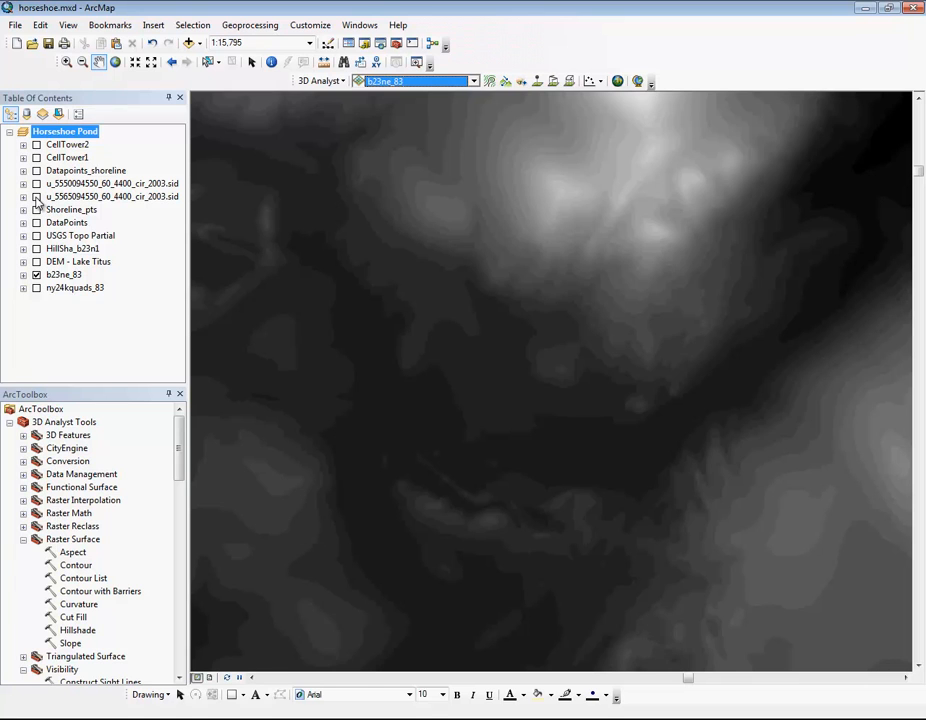
Step: Check the DataPoints and Shoreline_pts layers against the b23ne_83 DEM by switching their visibility
left_click(36, 223)
left_click(36, 223)
left_click(36, 210)
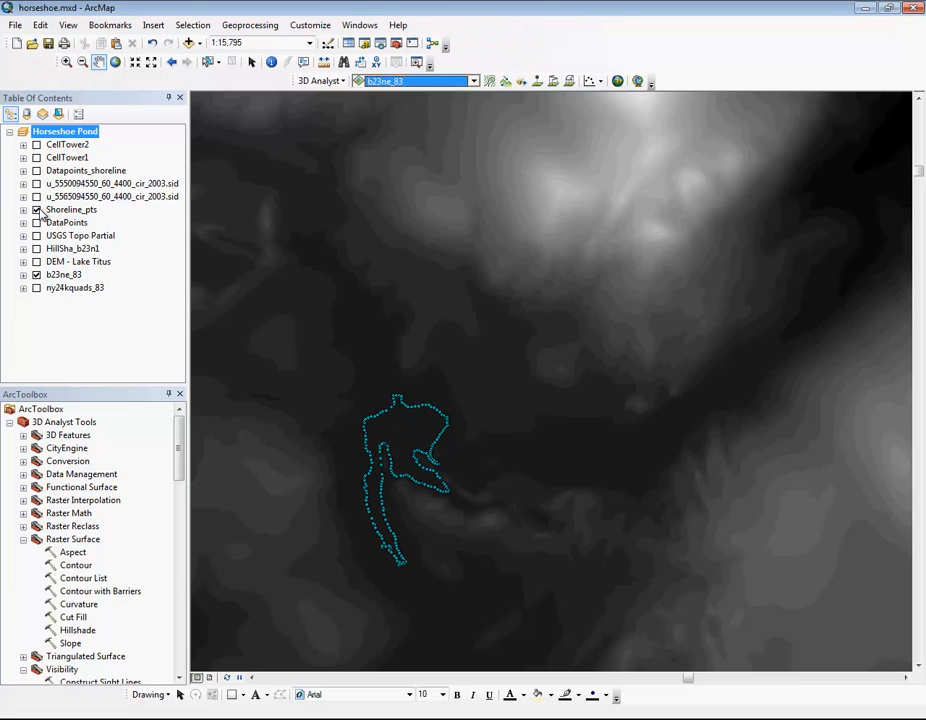
left_click(45, 211)
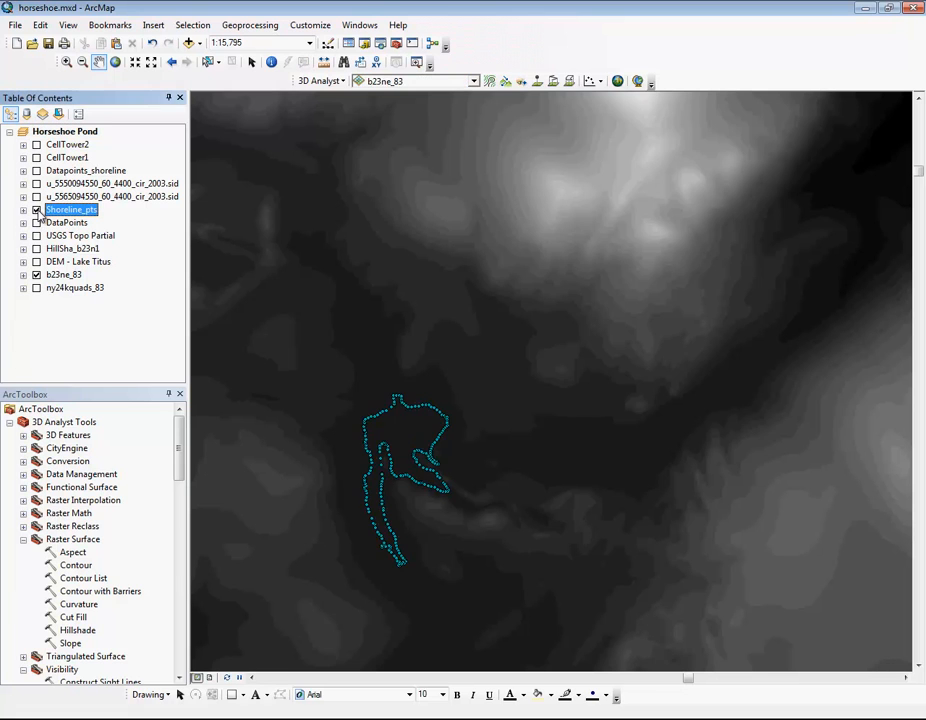
Step: Show the two u_55…_cir_2003.sid aerial photo layers and frame the map on the area south of Horseshoe Pond
left_click(36, 184)
left_click(36, 197)
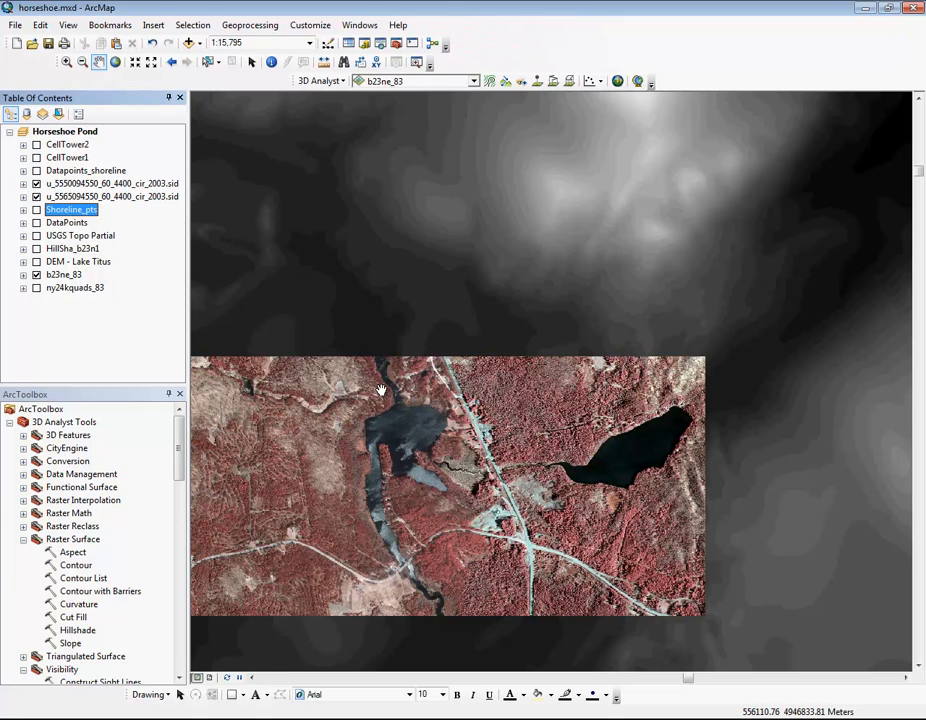
left_click_drag(420, 440, 490, 366)
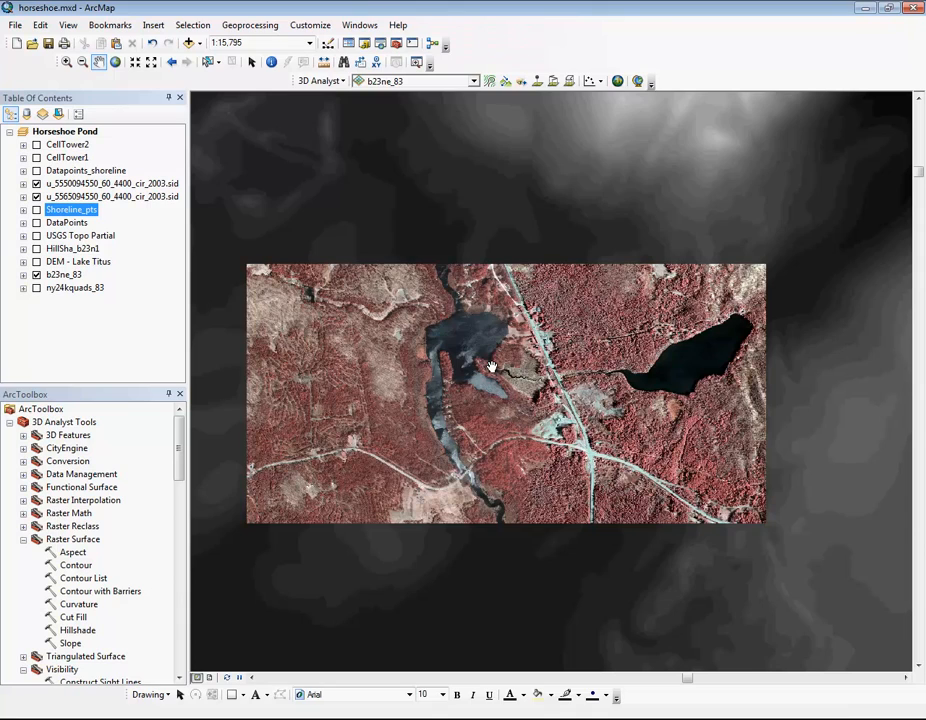
scroll(494, 376, "down", 1)
left_click(66, 62)
left_click_drag(363, 338, 723, 582)
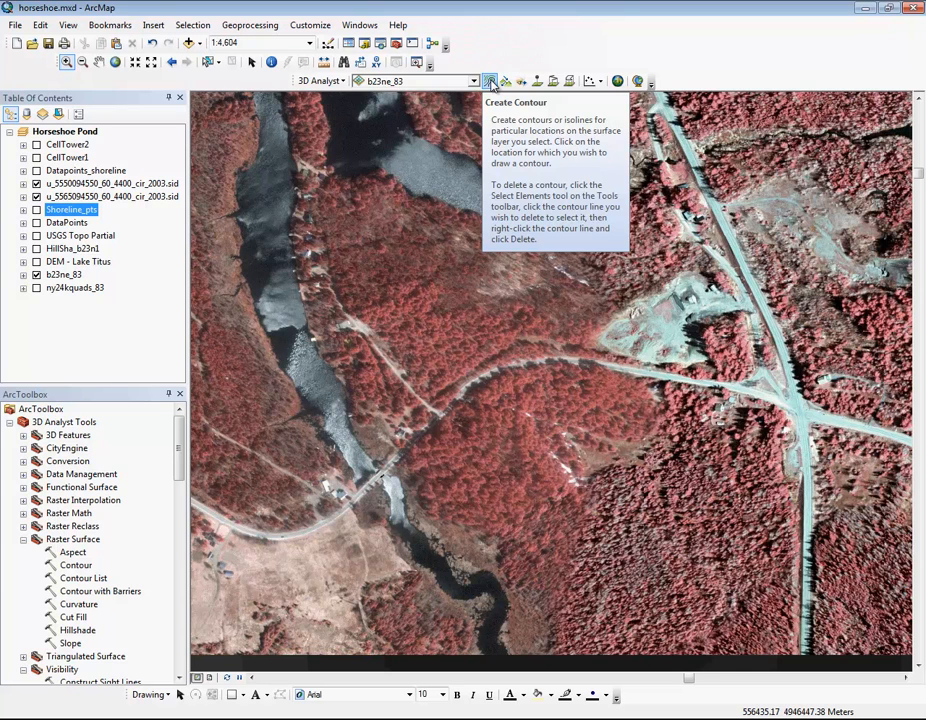
Step: Create a contour on the hill just north of the curved road and set its line color to green
left_click(490, 84)
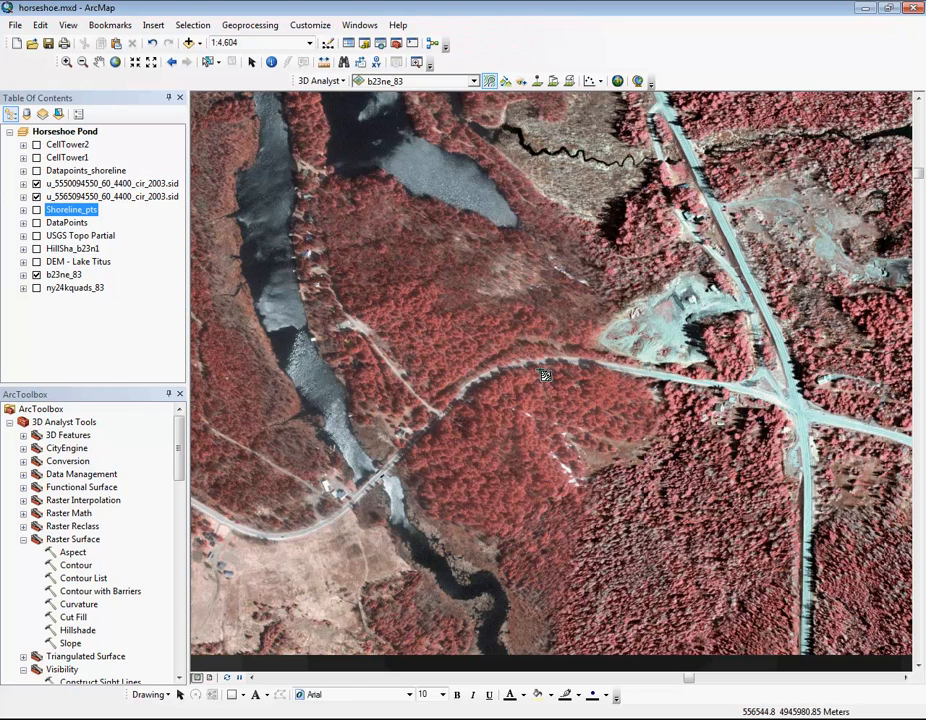
left_click(545, 339)
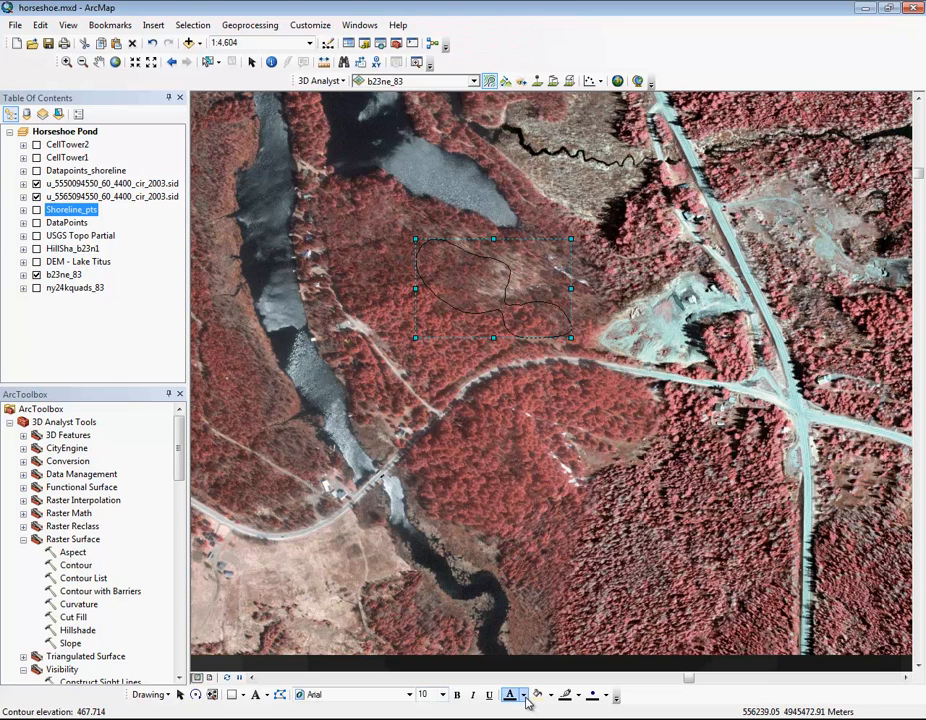
left_click(578, 696)
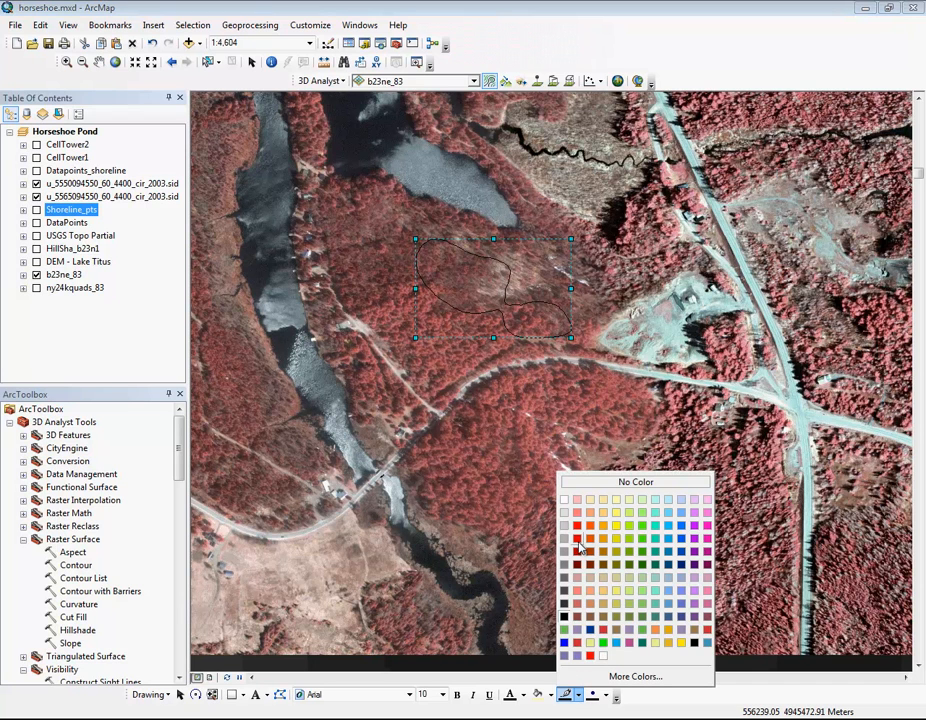
left_click(644, 561)
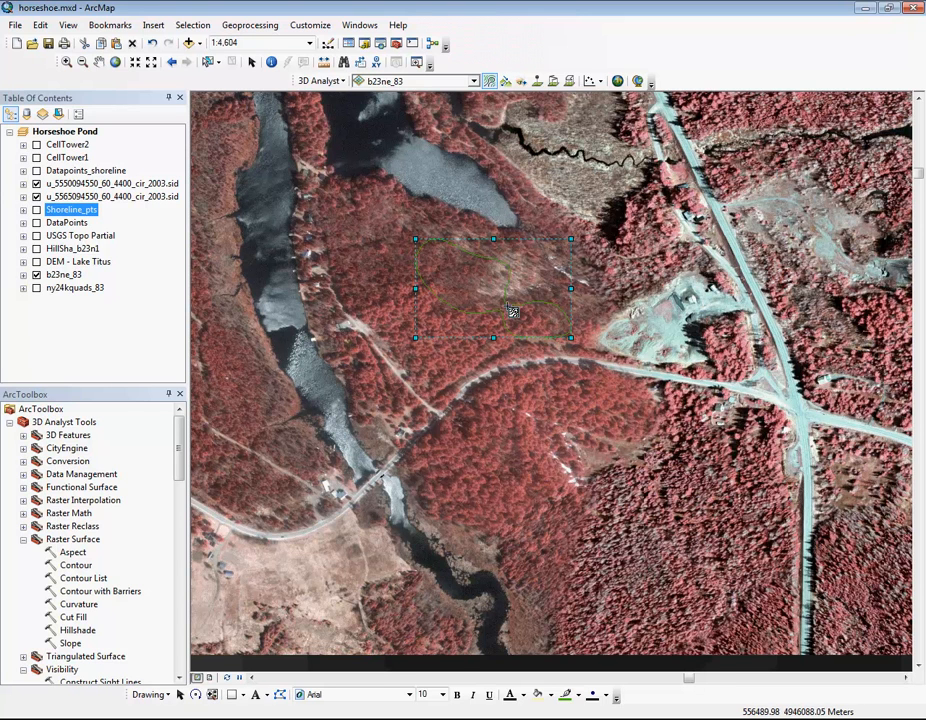
left_click(490, 83)
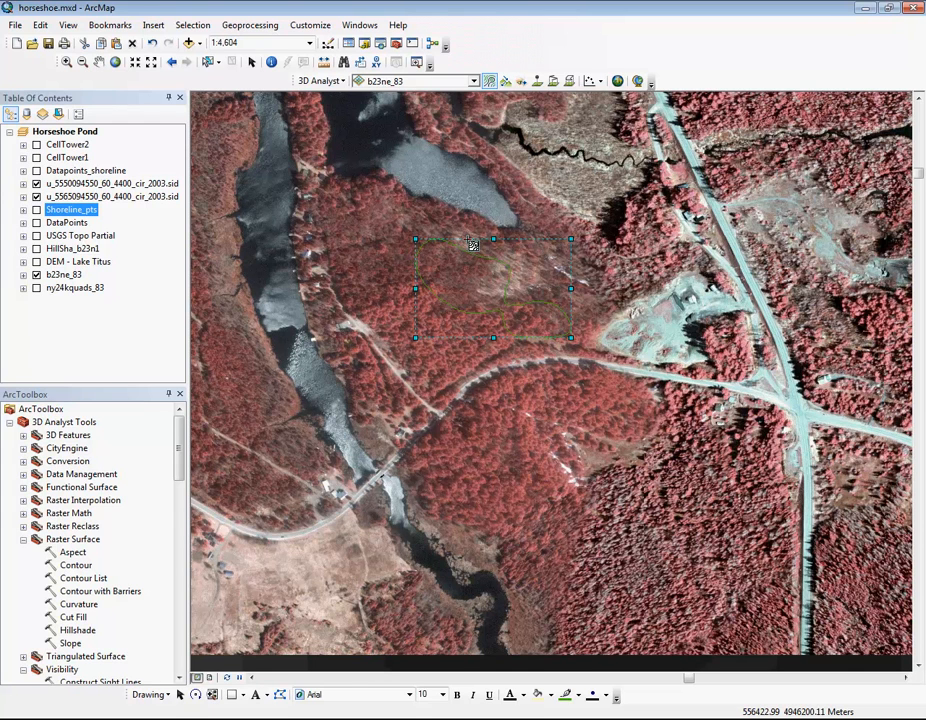
left_click(160, 695)
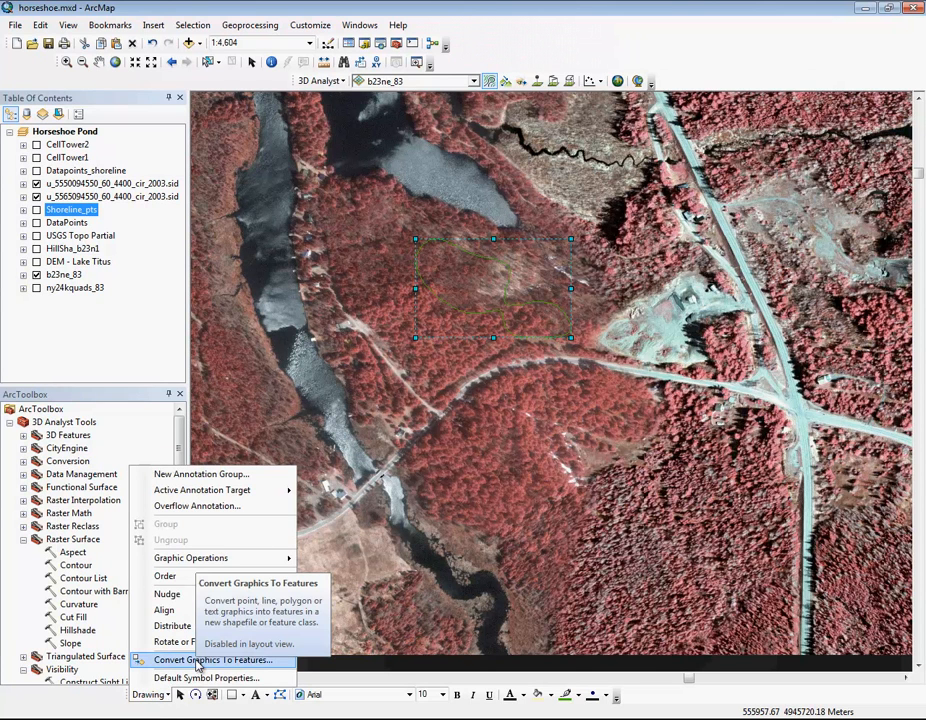
left_click(199, 661)
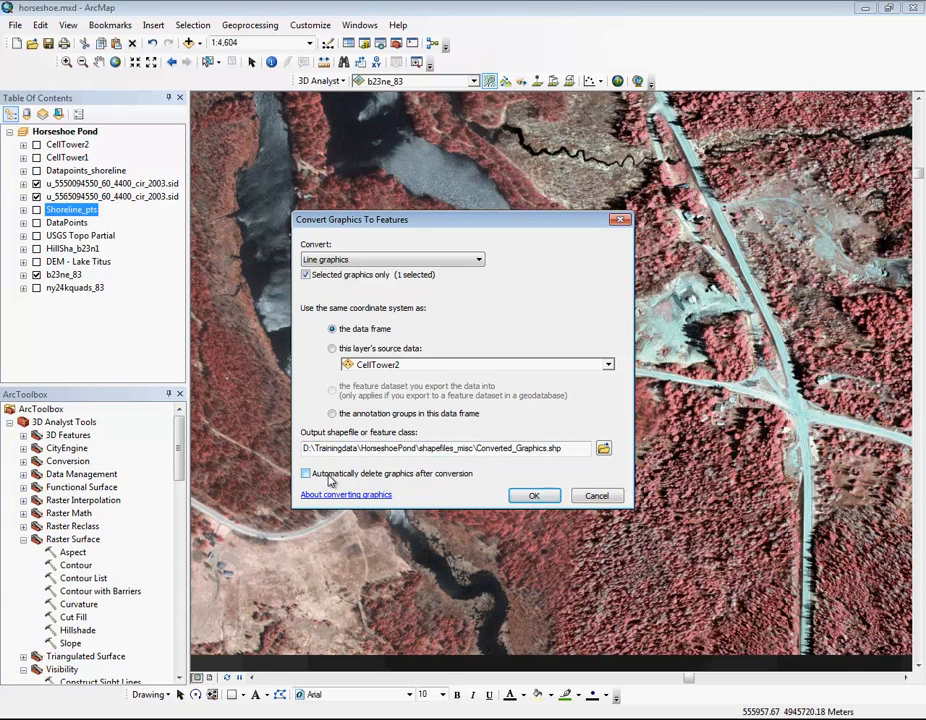
left_click(597, 496)
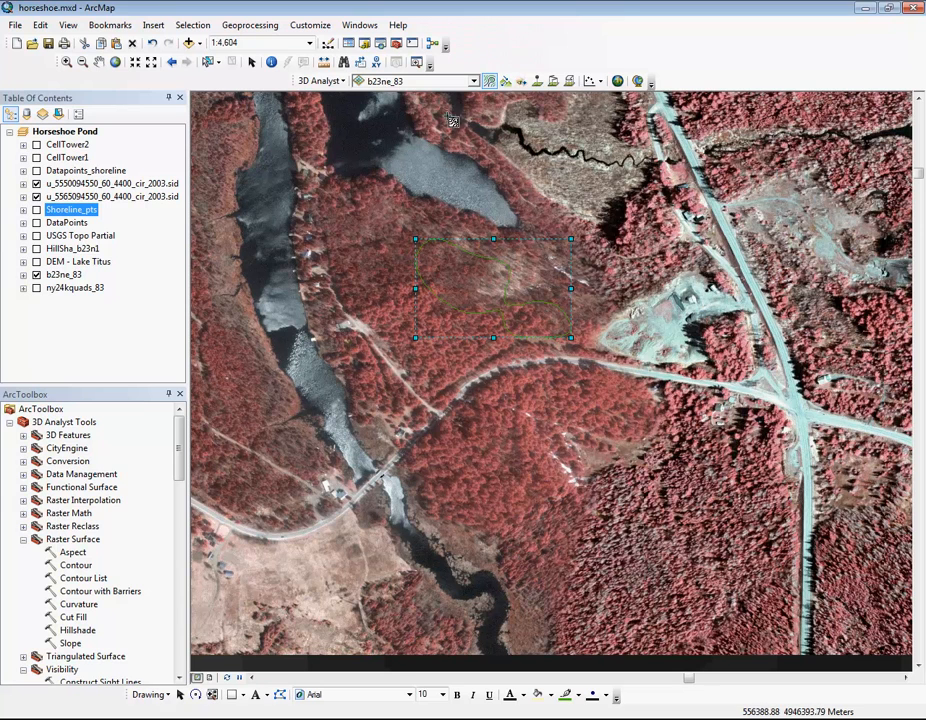
Step: Create a second contour through the road junction west of the curved road and set its line color to green
left_click(489, 81)
left_click(443, 419)
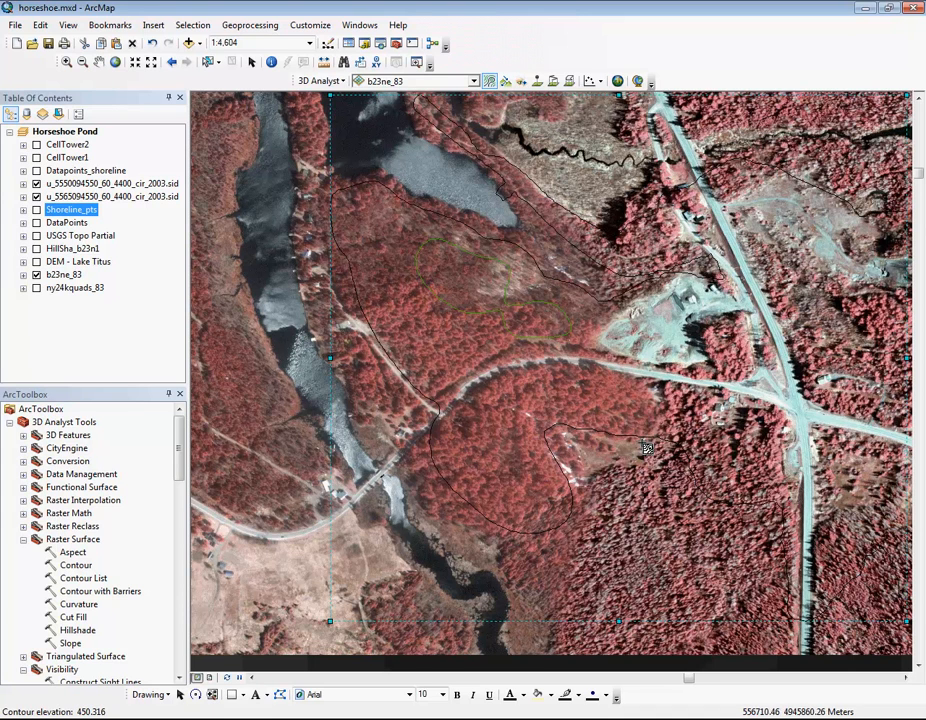
left_click(573, 698)
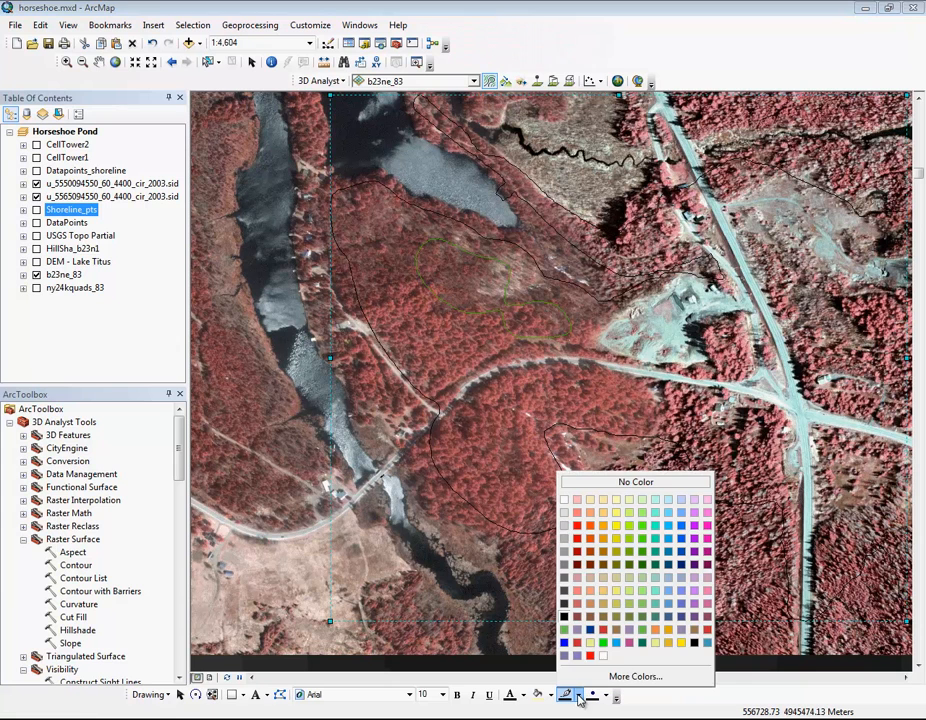
left_click(642, 559)
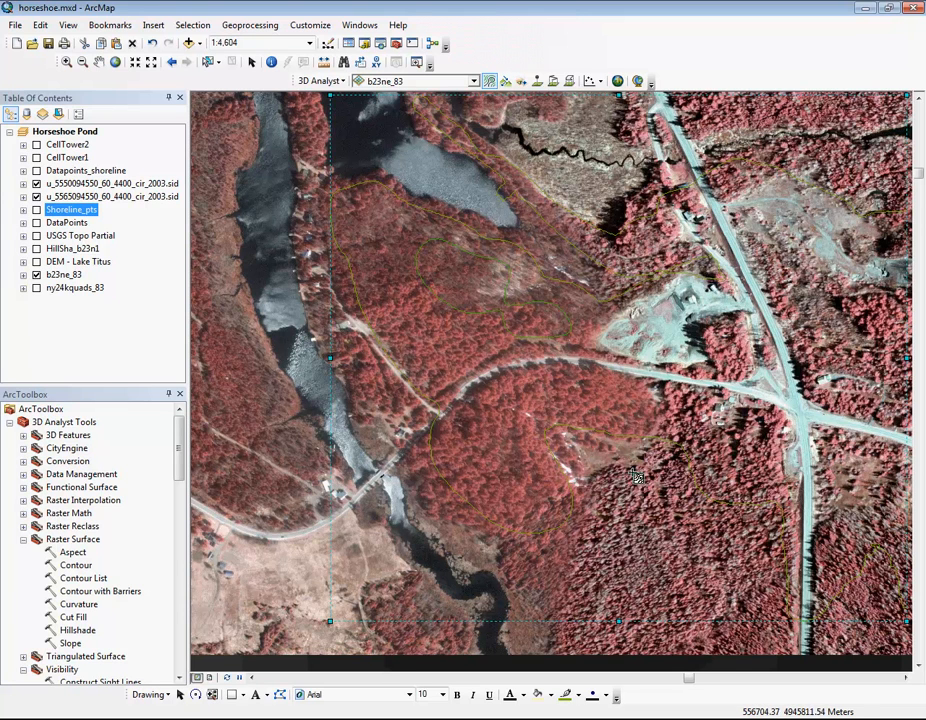
Step: Convert all line graphics, not only the selected one, to the shapefile "2 line Converted_Graphics.shp" in shapefiles_misc and add it to the map
left_click(150, 695)
left_click(150, 695)
left_click(150, 697)
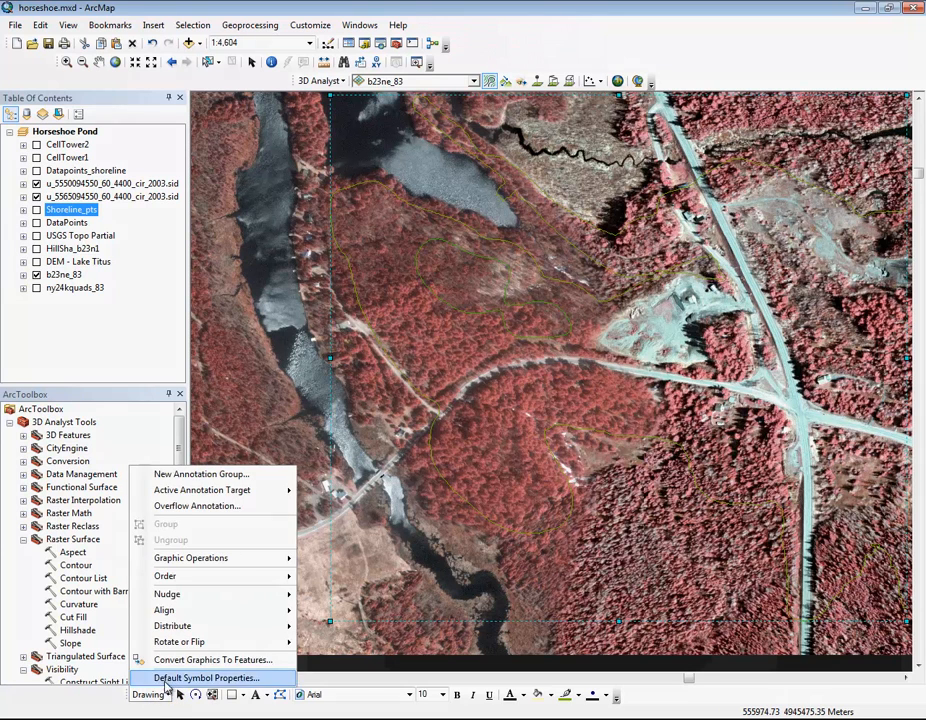
left_click(152, 660)
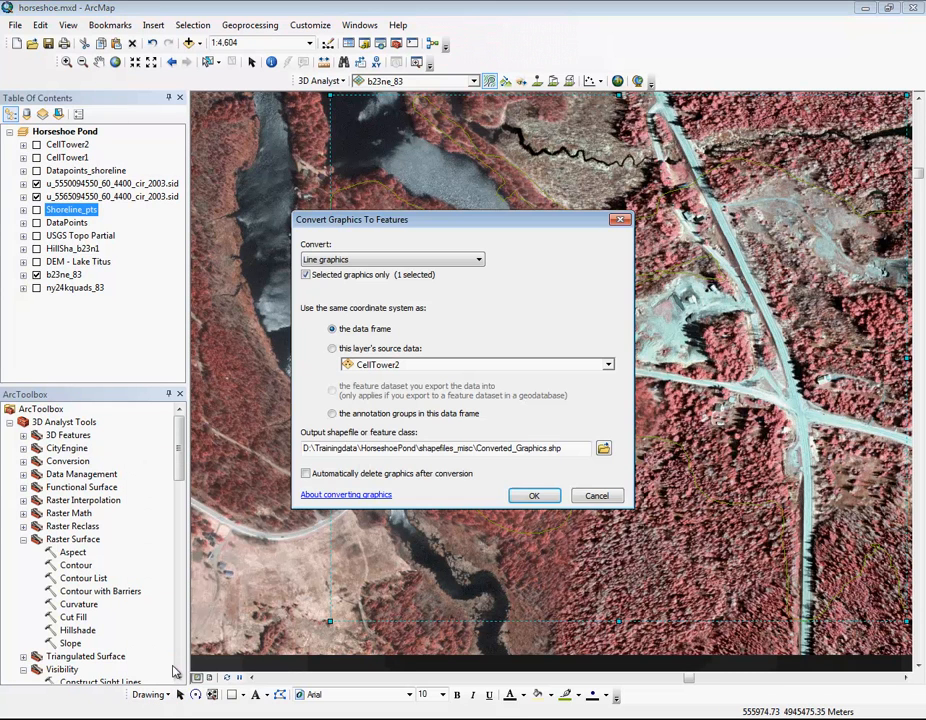
left_click(305, 276)
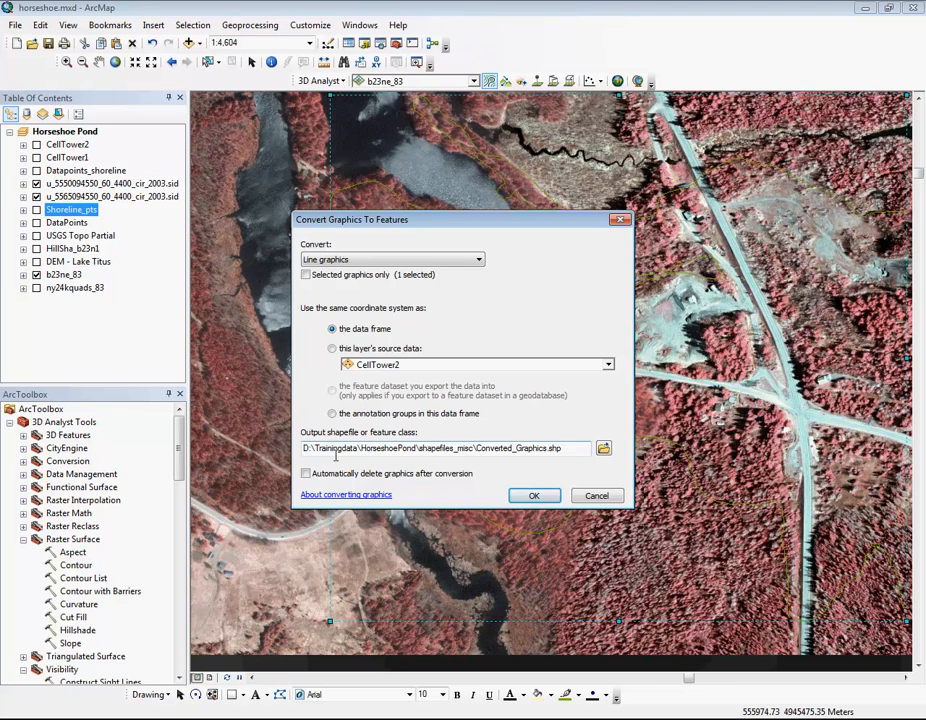
left_click(603, 450)
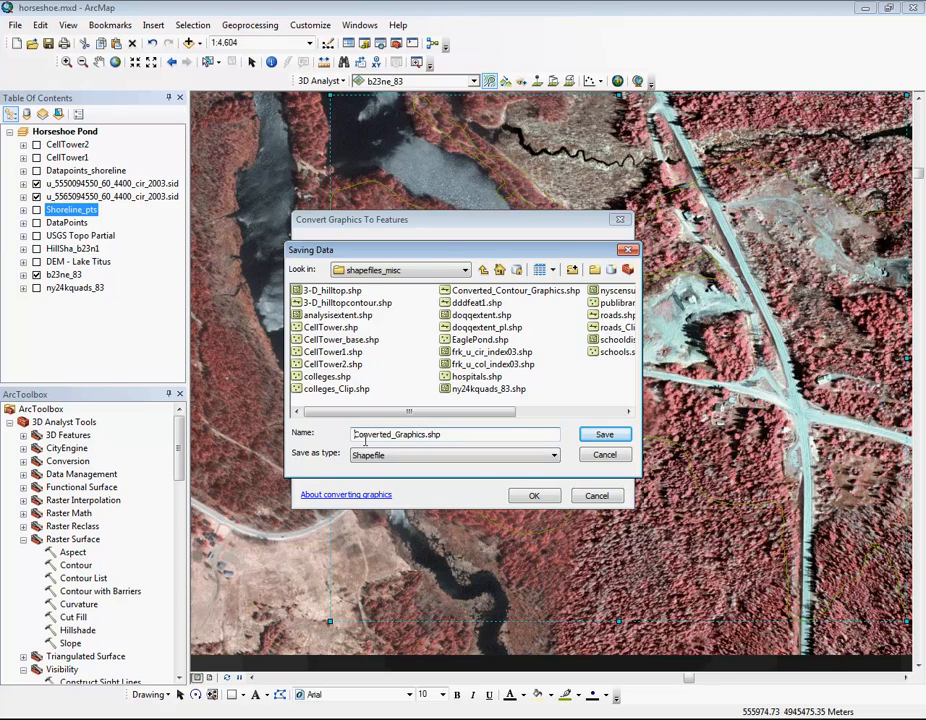
type("2 line")
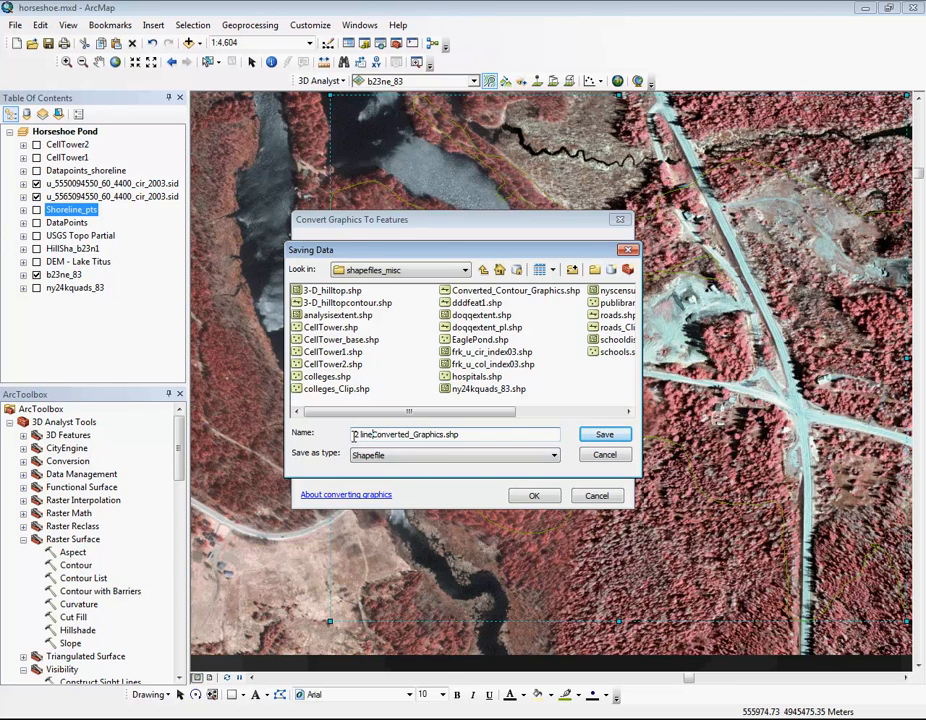
left_click(605, 434)
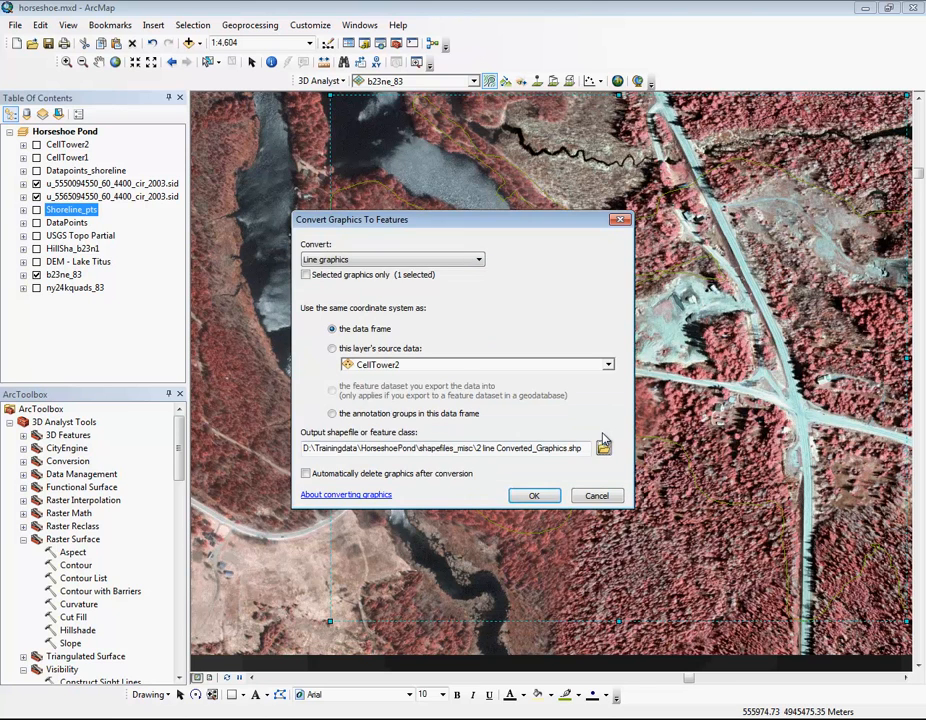
left_click(534, 496)
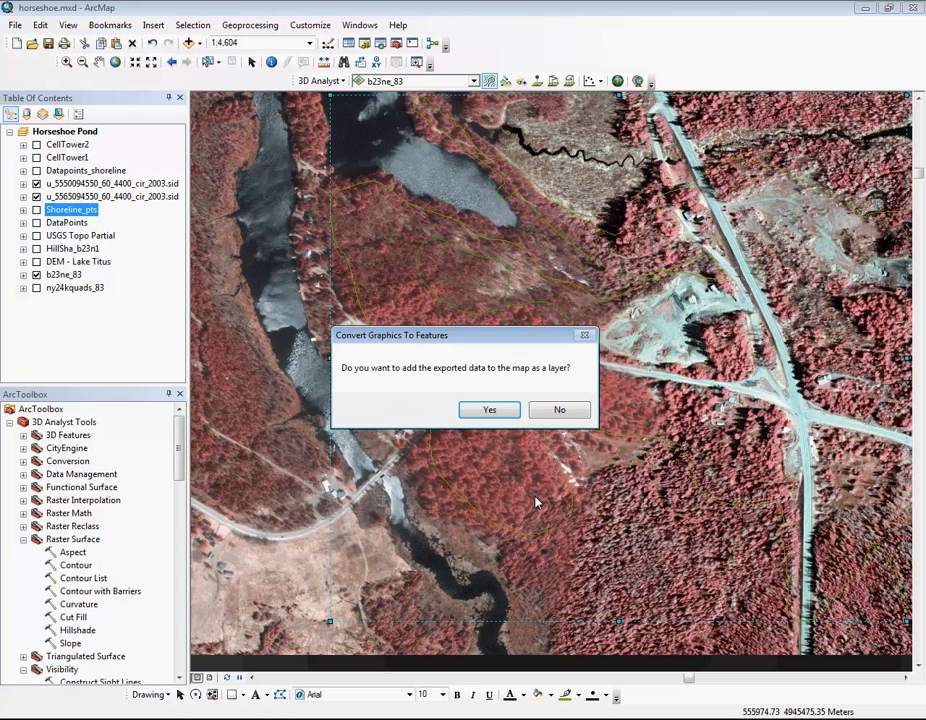
left_click(494, 411)
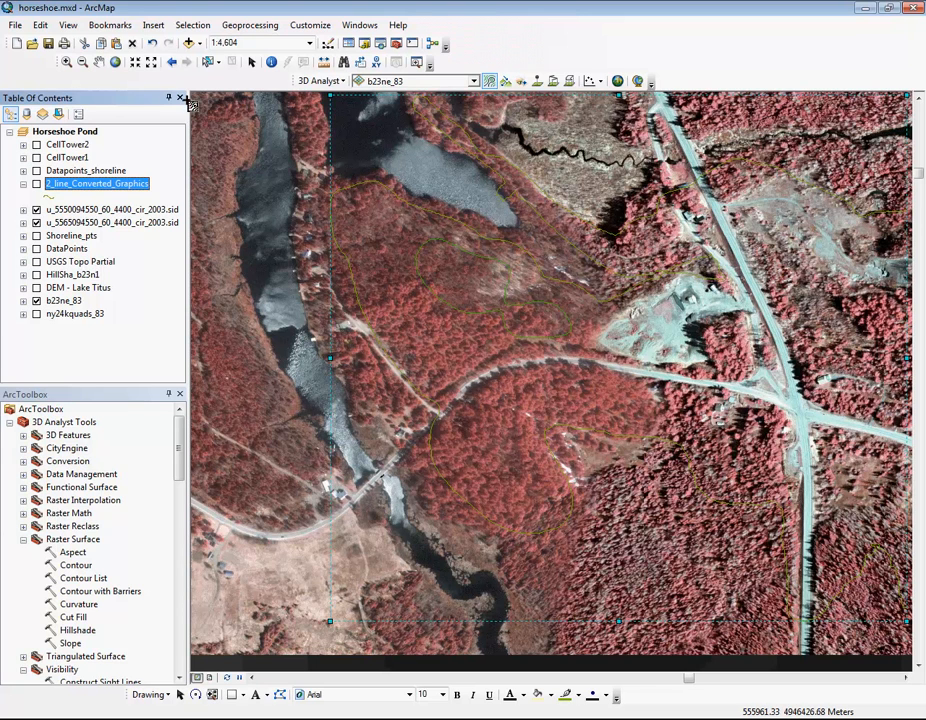
Step: Delete the original contour graphics from the map
left_click(251, 62)
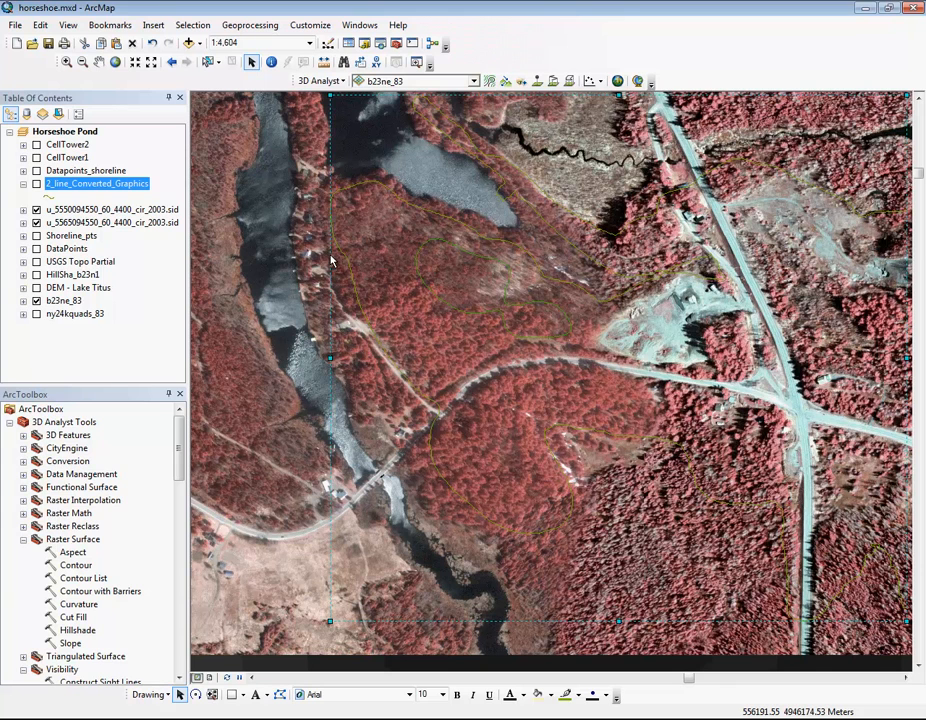
key("Delete")
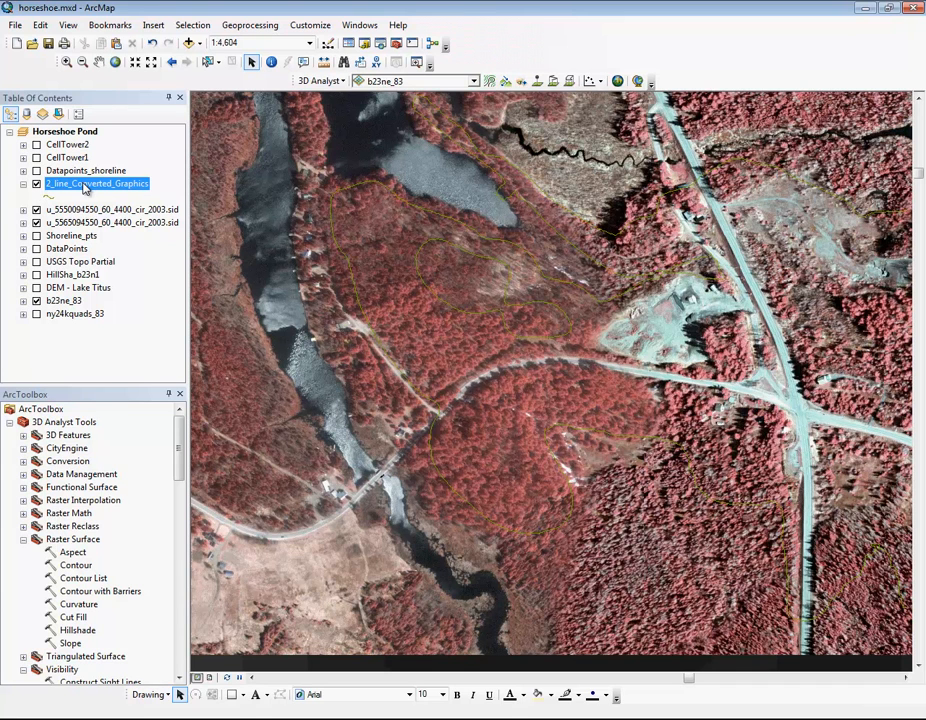
Step: Examine both contour records of 2_line_Converted_Graphics in its attribute table by highlighting each, and clear the selection after closing the table
right_click(86, 186)
left_click(134, 227)
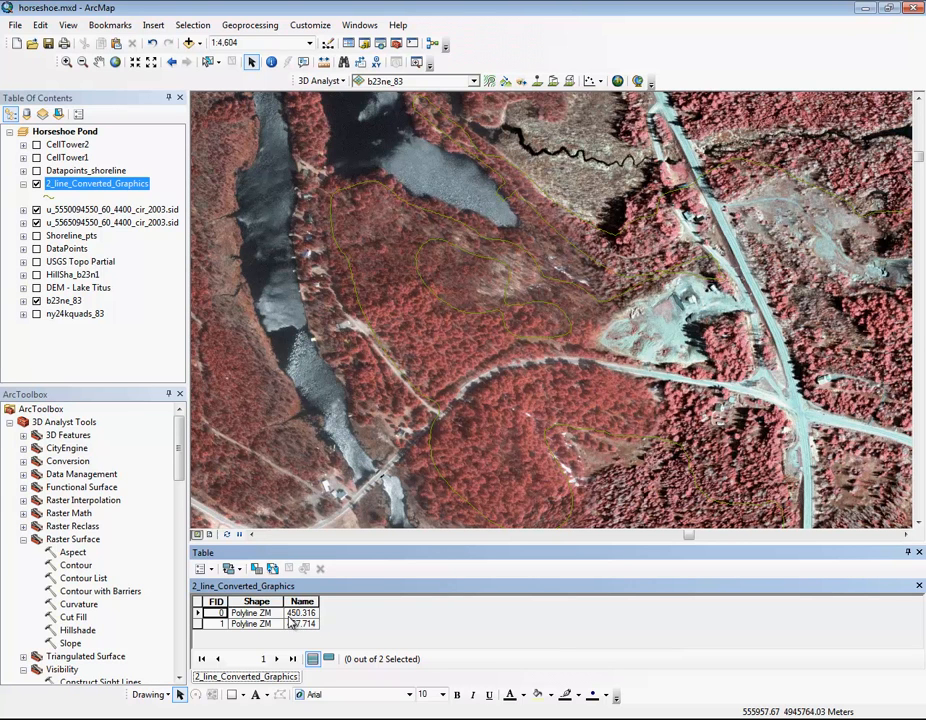
left_click(199, 614)
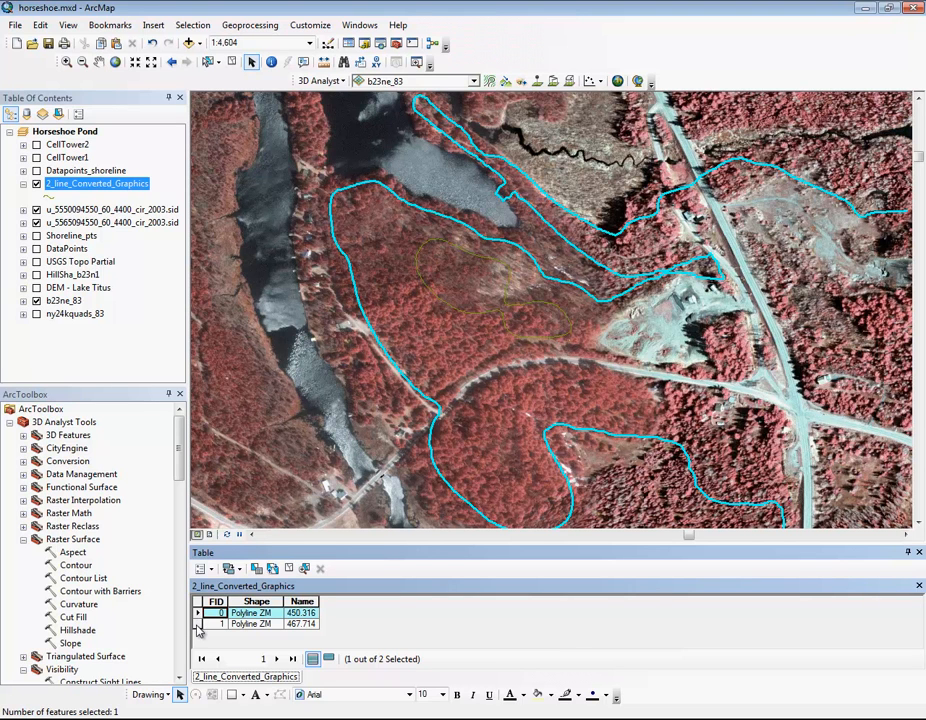
left_click(199, 624)
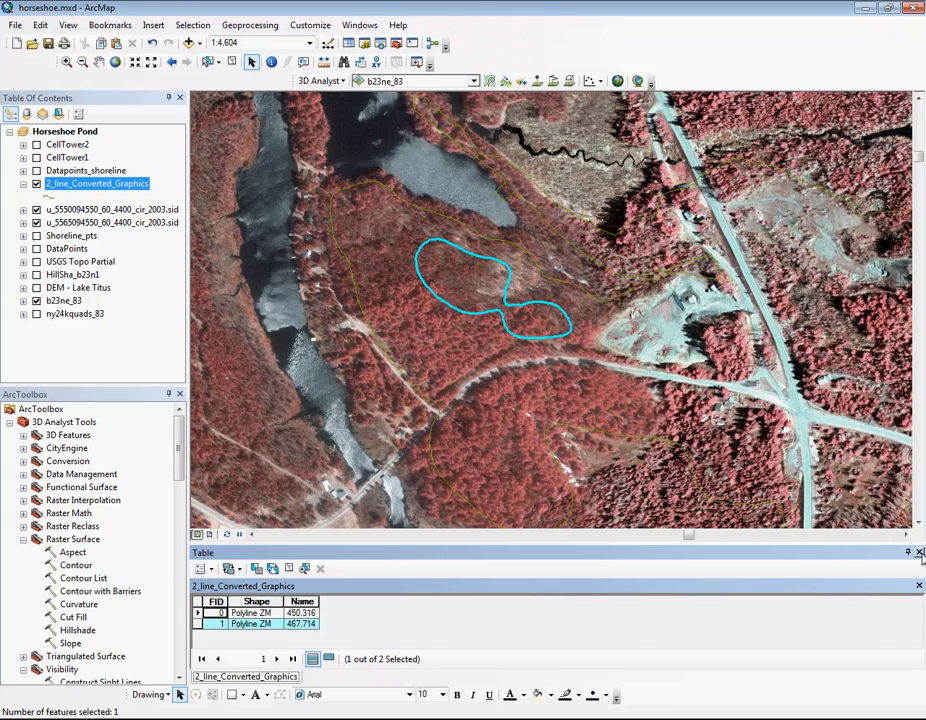
left_click(919, 552)
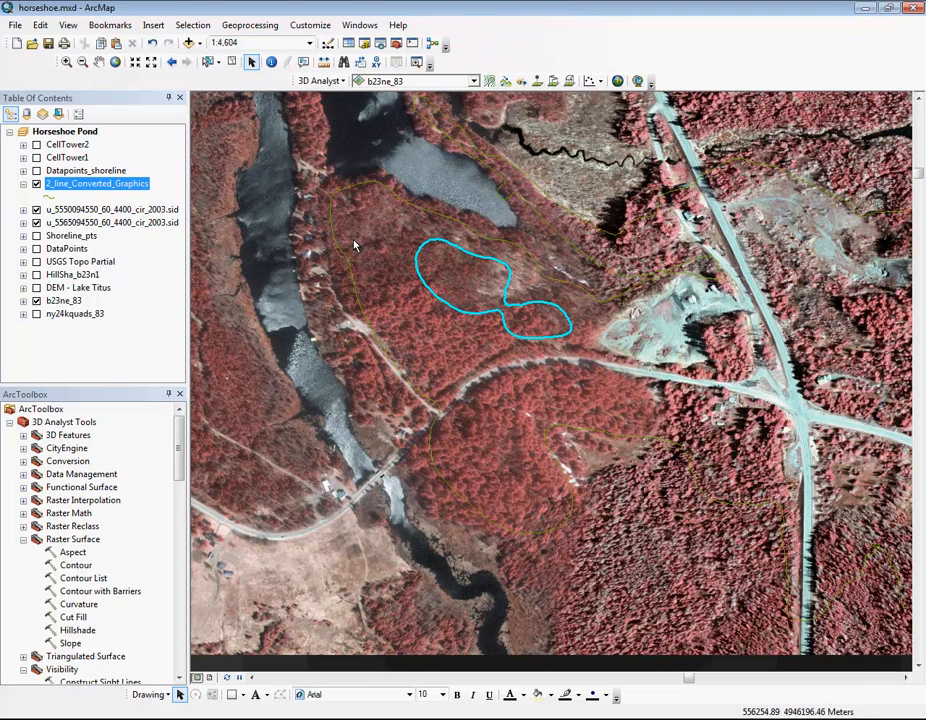
left_click(231, 62)
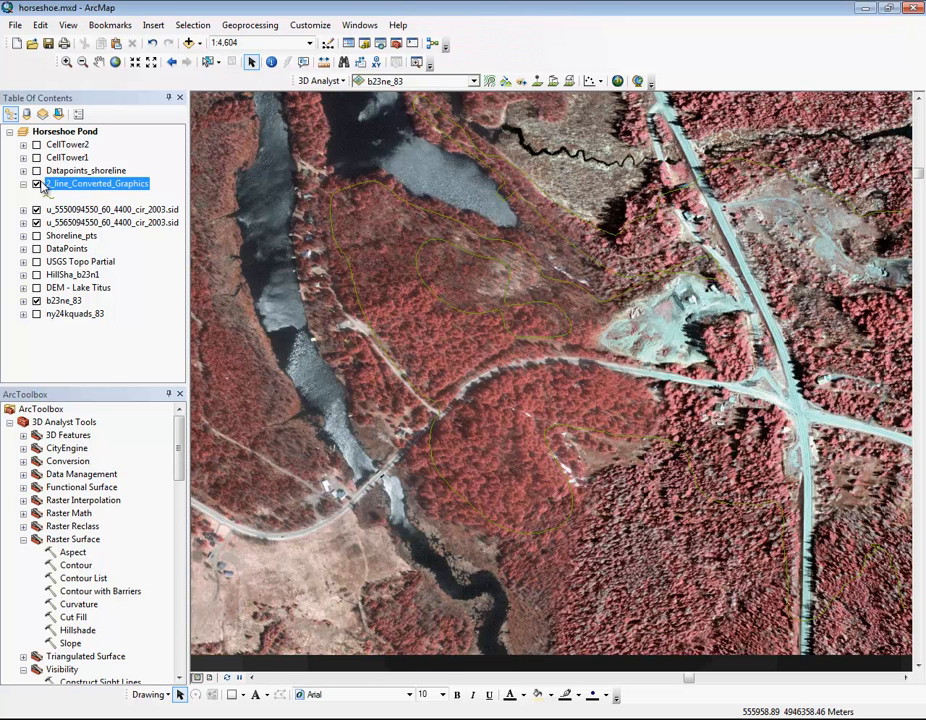
left_click(42, 184)
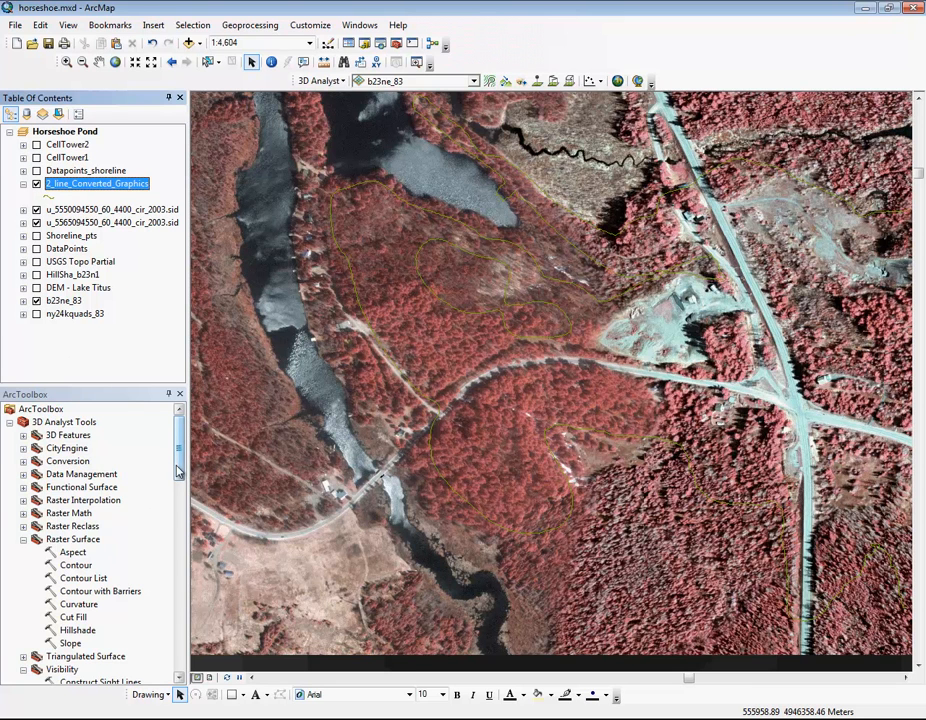
Step: Start the Contour tool from the Raster Surface toolset with b23ne_83 as the input raster
left_click(77, 566)
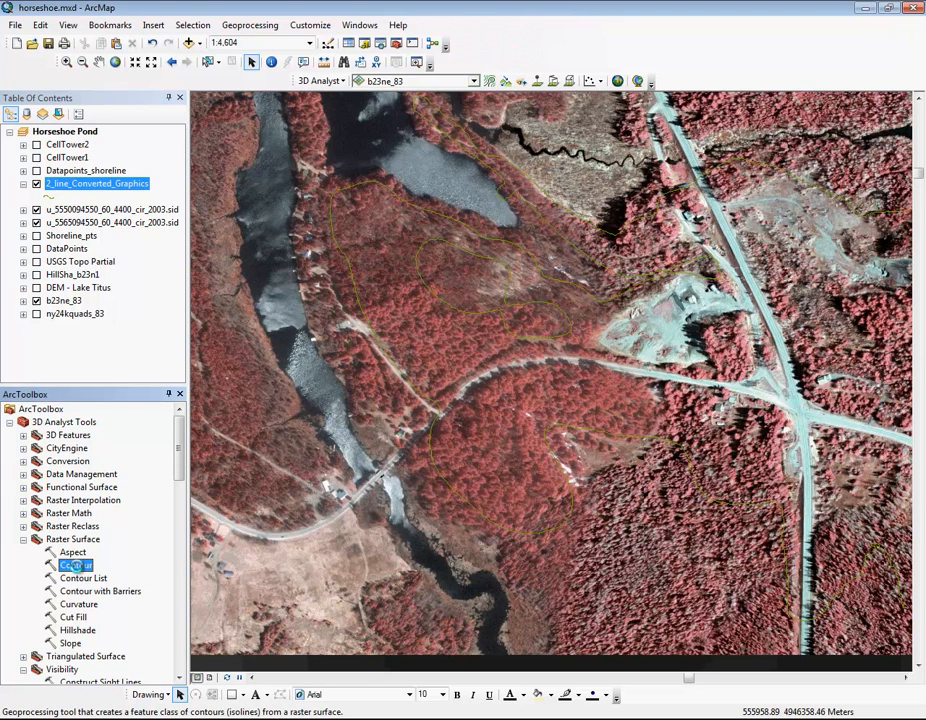
double_click(77, 566)
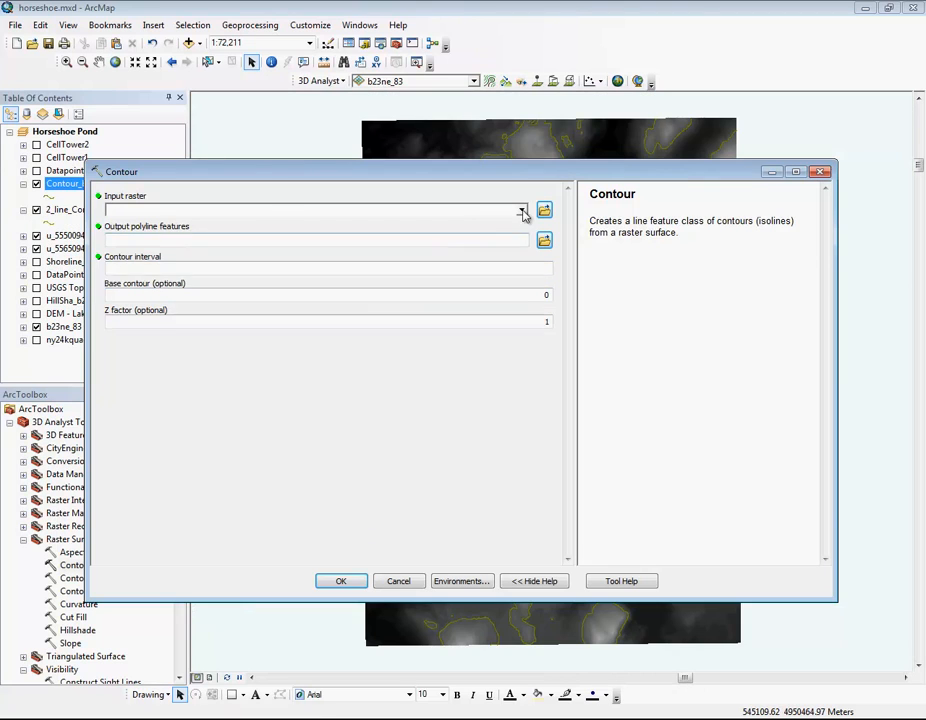
left_click(522, 211)
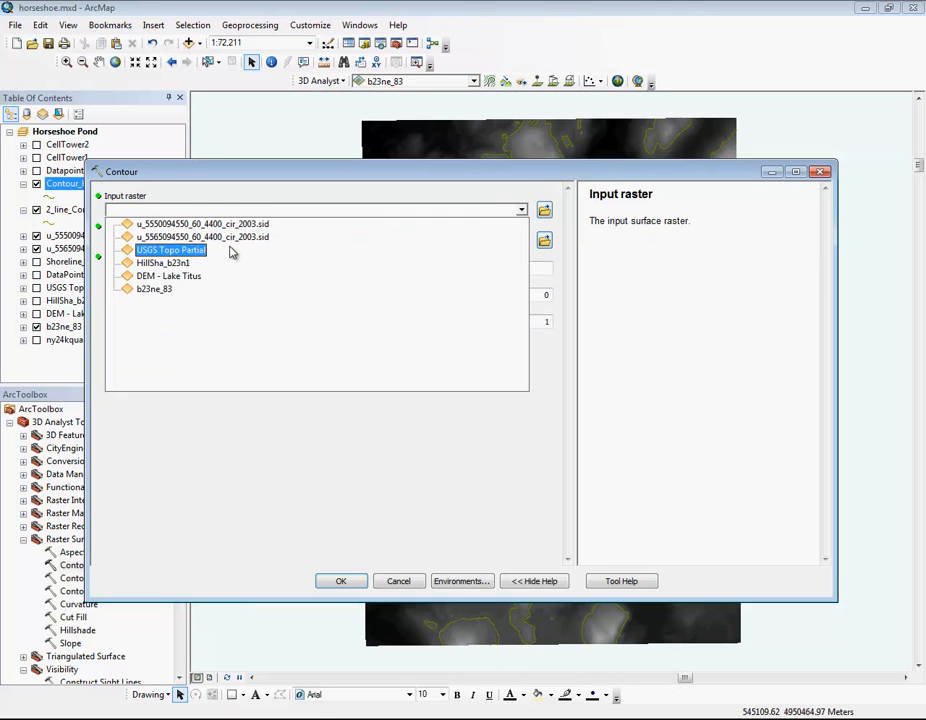
left_click(172, 291)
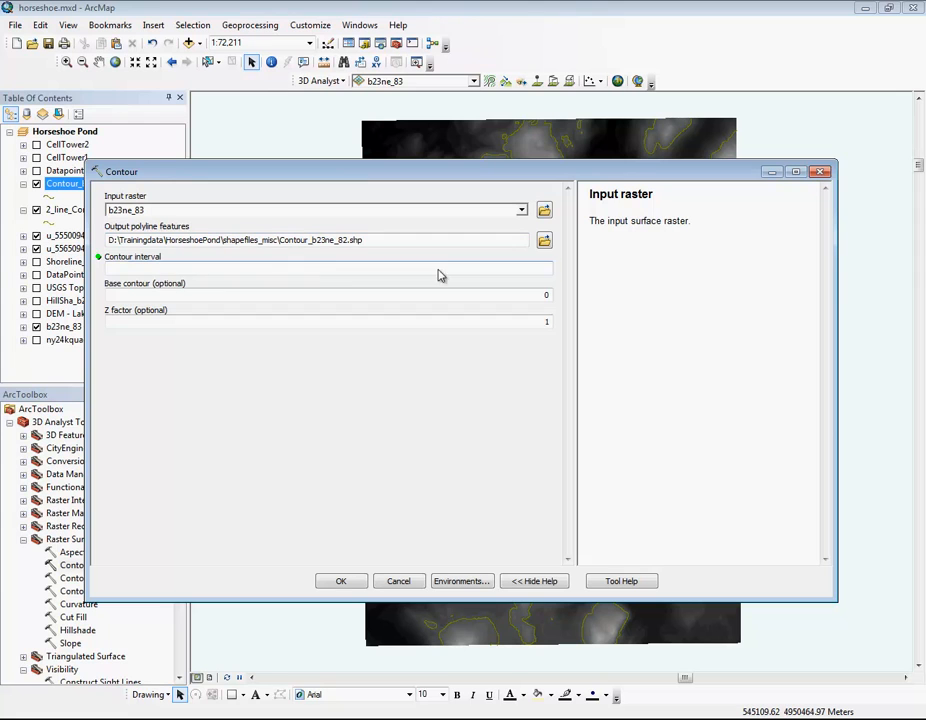
left_click(543, 241)
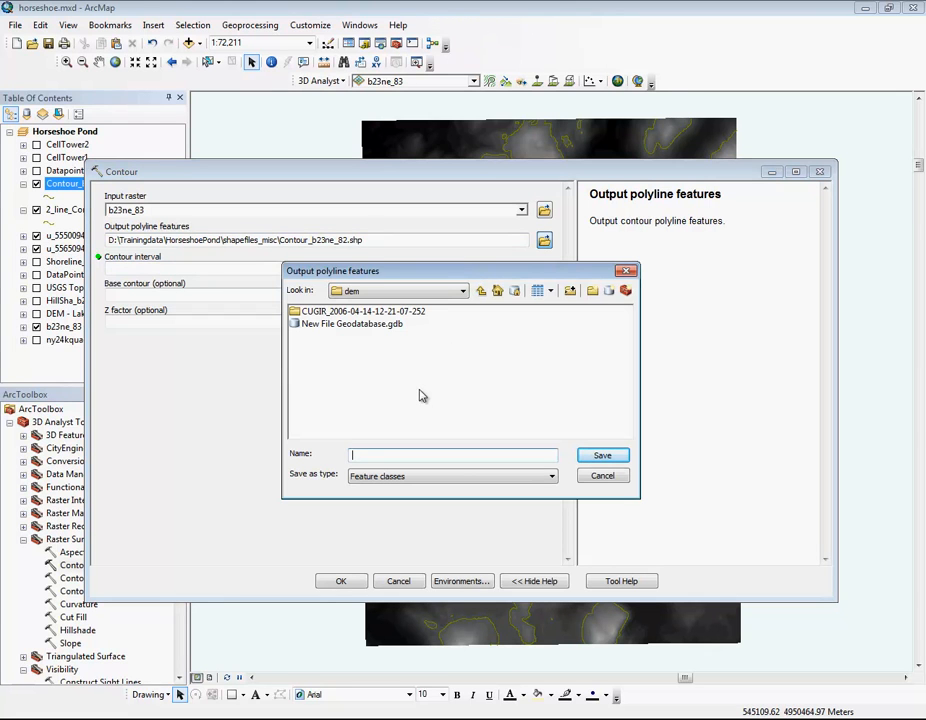
left_click(480, 291)
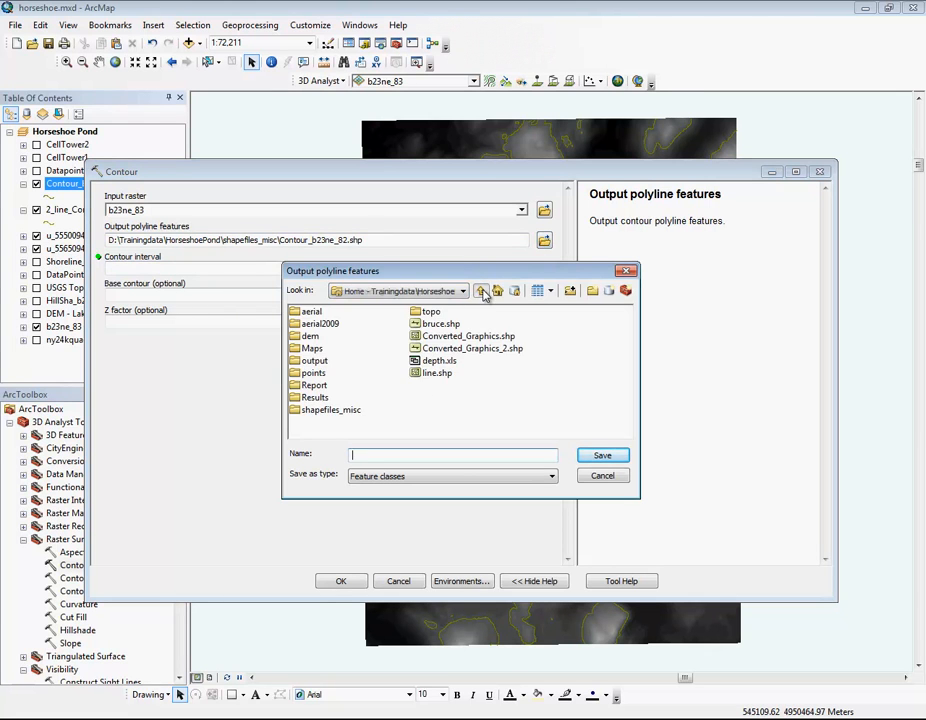
left_click(322, 410)
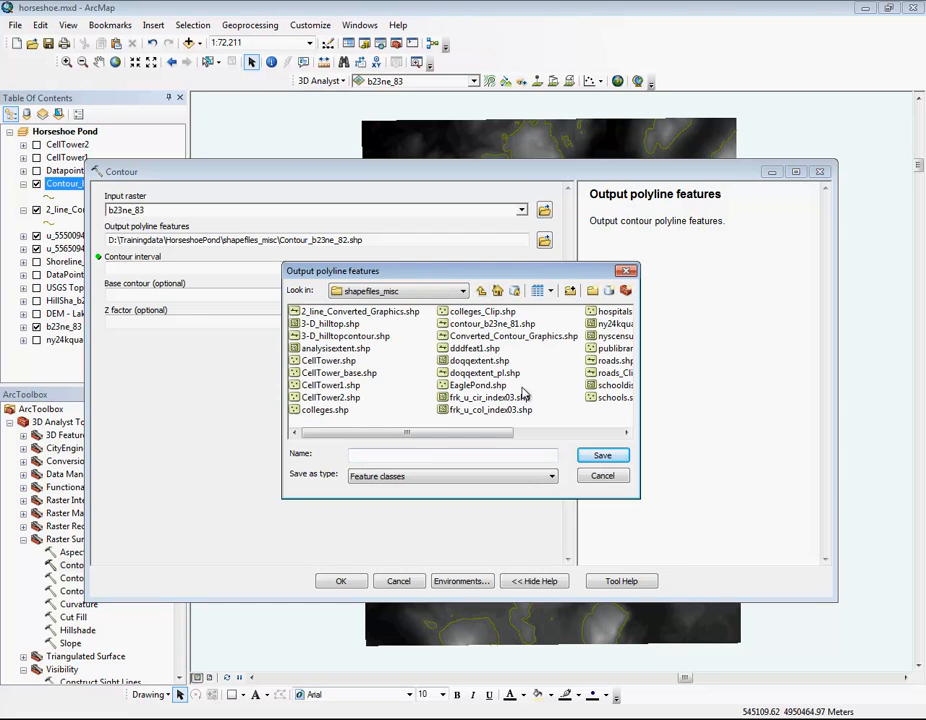
left_click(492, 323)
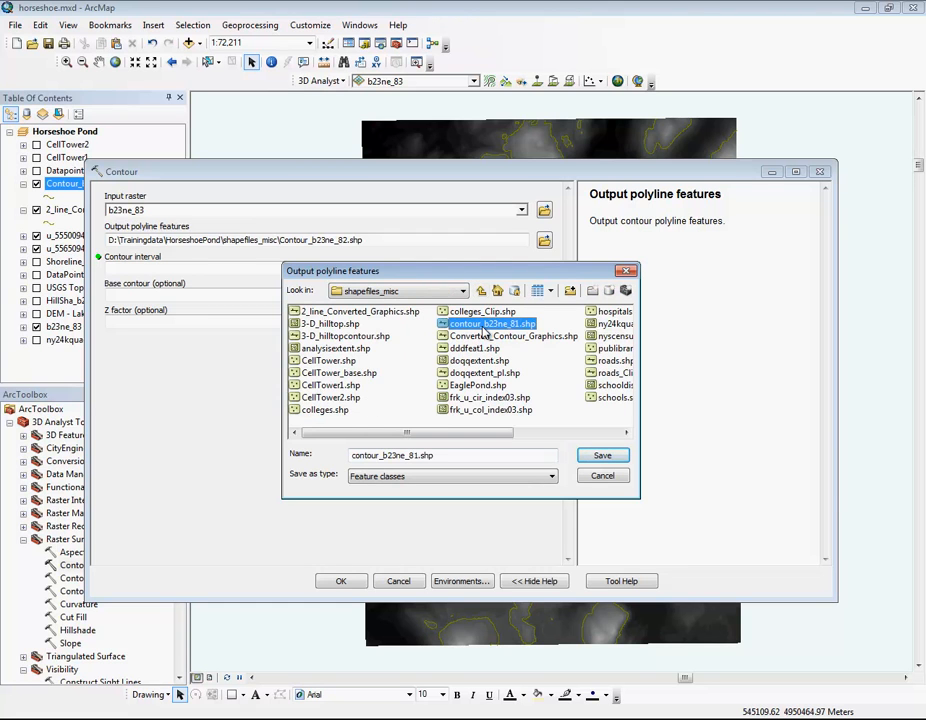
left_click(602, 476)
Step: Set the contour interval to 20 and generate the contours into Contour_b23ne_82.shp
left_click(482, 268)
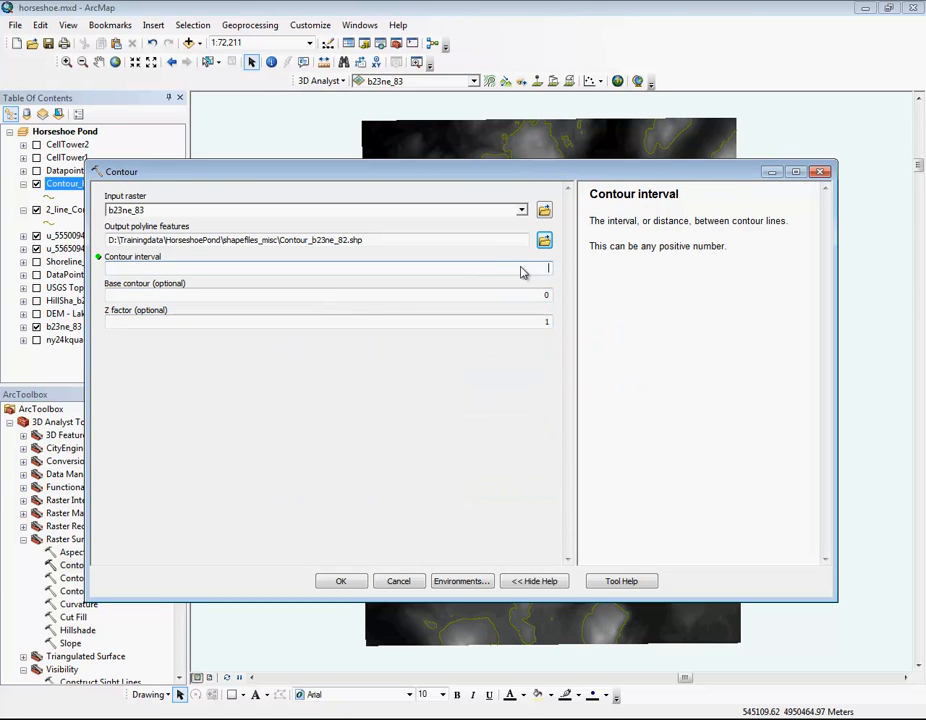
type("20")
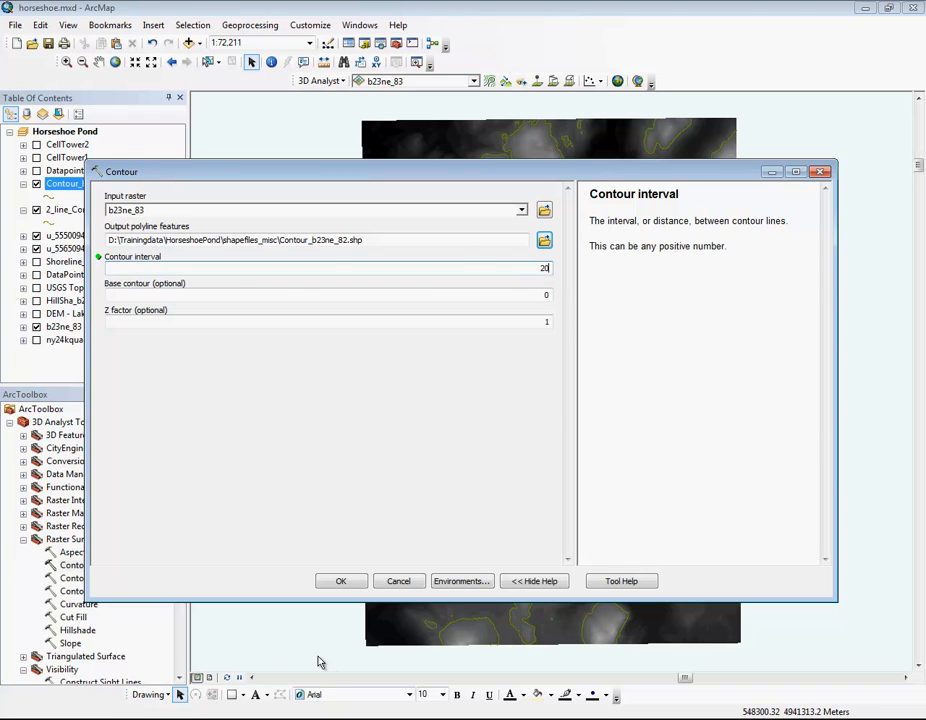
left_click(345, 582)
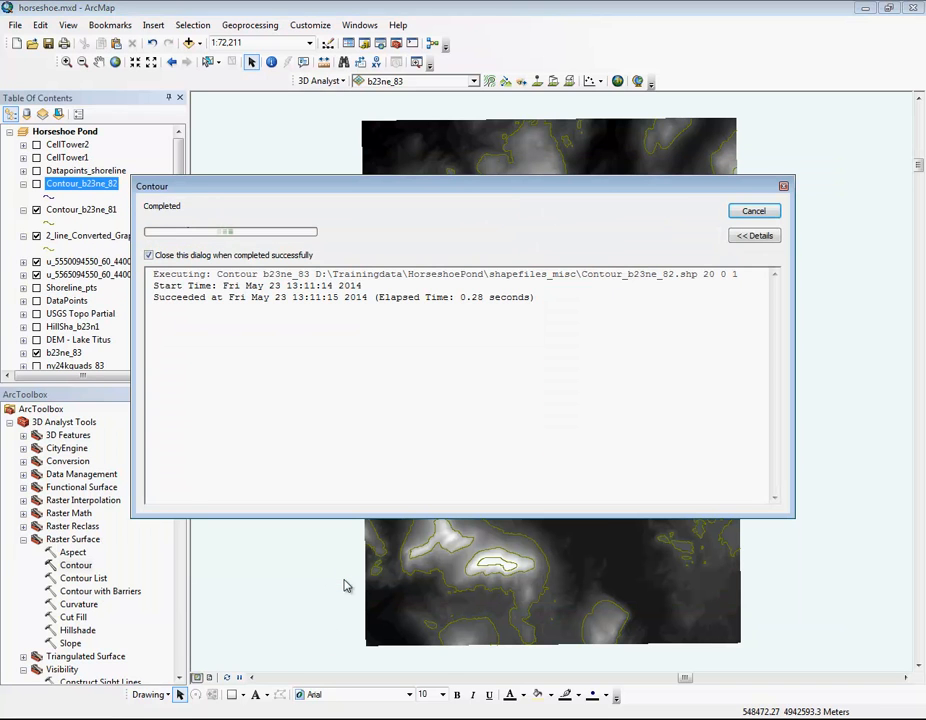
Step: Show Contour_b23ne_82 and hide Contour_b23ne_81, with the map at 1:8,000 around the pond on the aerial photos
left_click(37, 184)
left_click(37, 210)
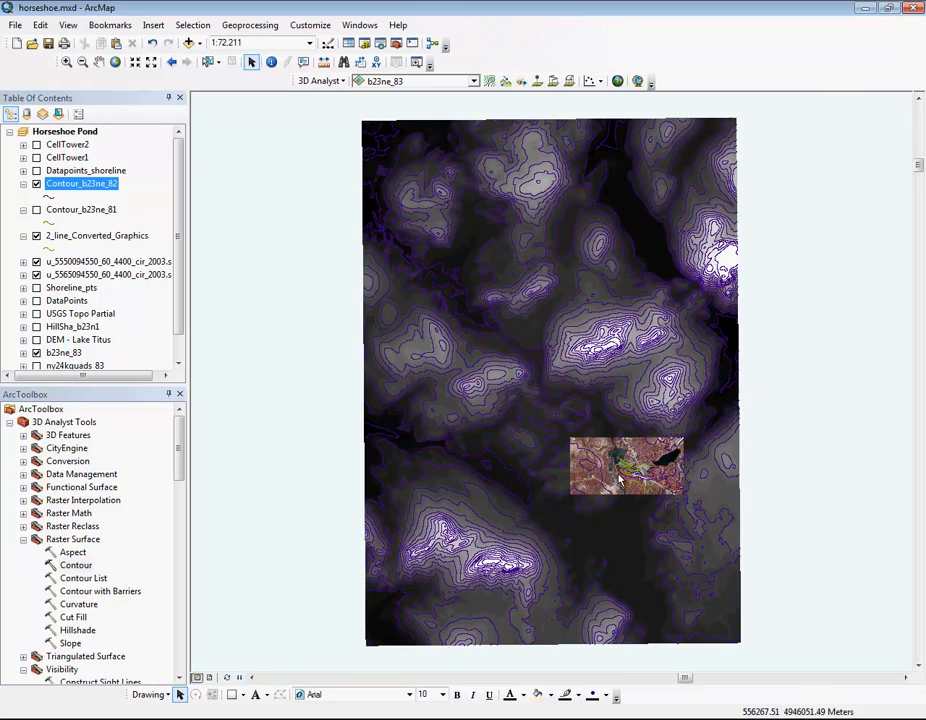
scroll(630, 485, "down", 4)
scroll(619, 480, "down", 4)
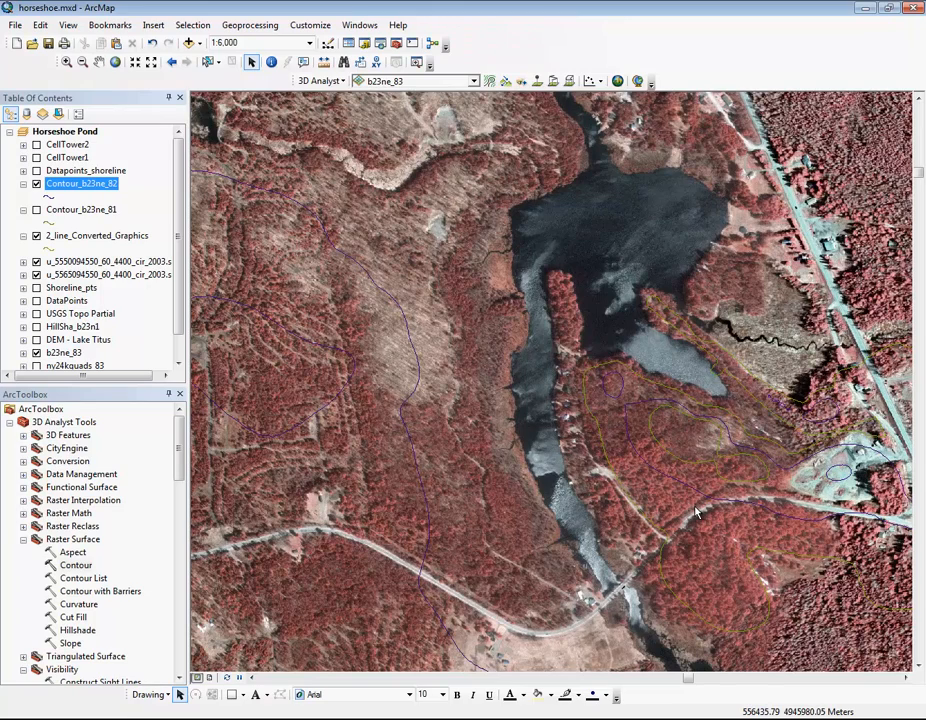
scroll(697, 512, "down", 2)
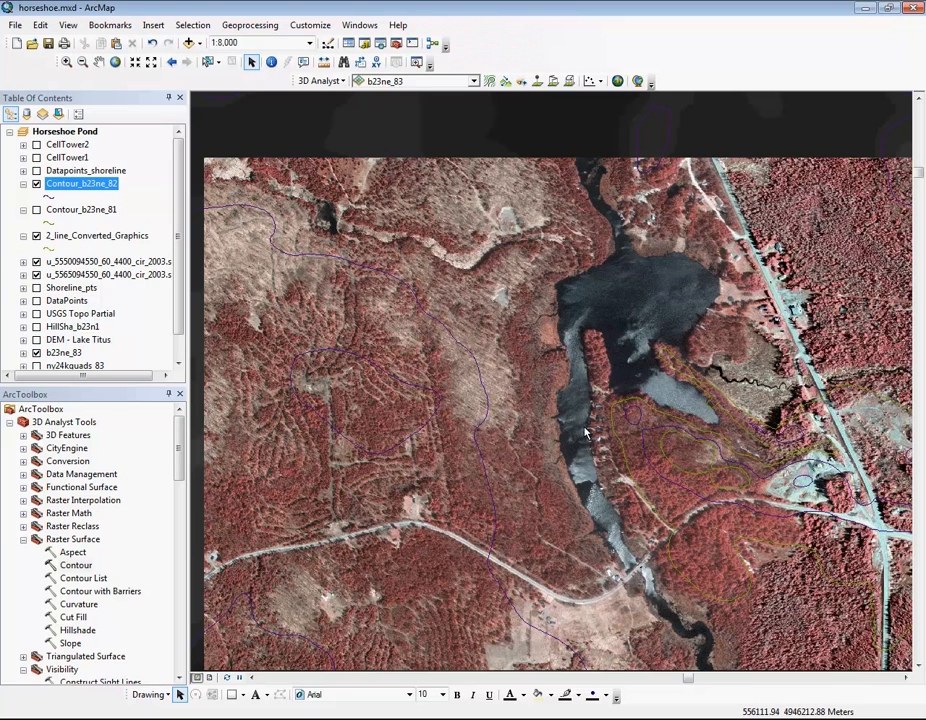
Step: Set the line width of the Contour_b23ne_82 symbol to 2
left_click(50, 197)
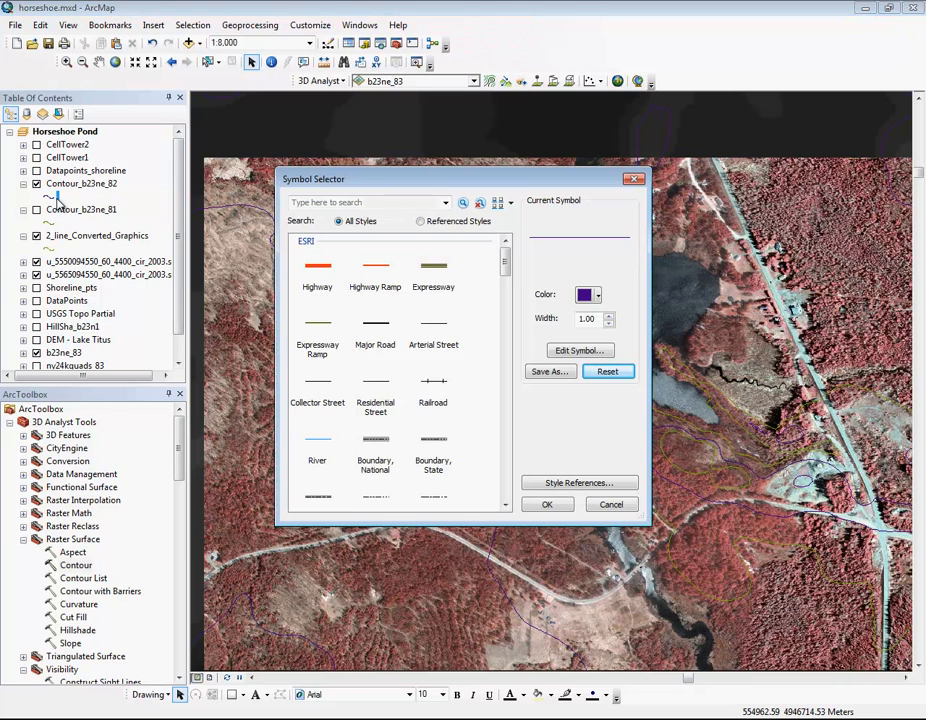
left_click(609, 315)
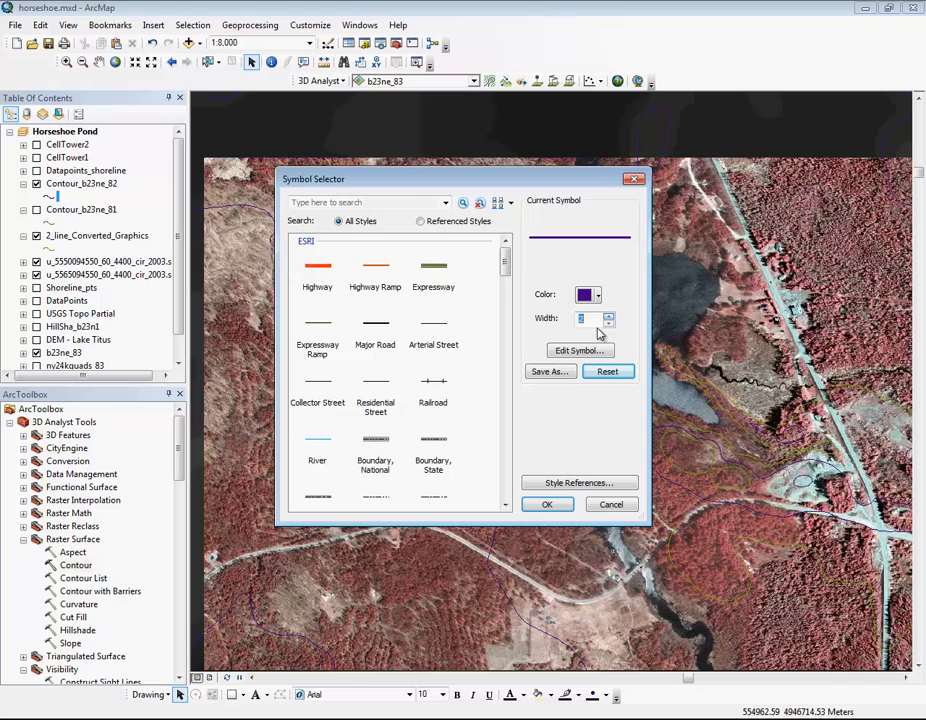
left_click(546, 505)
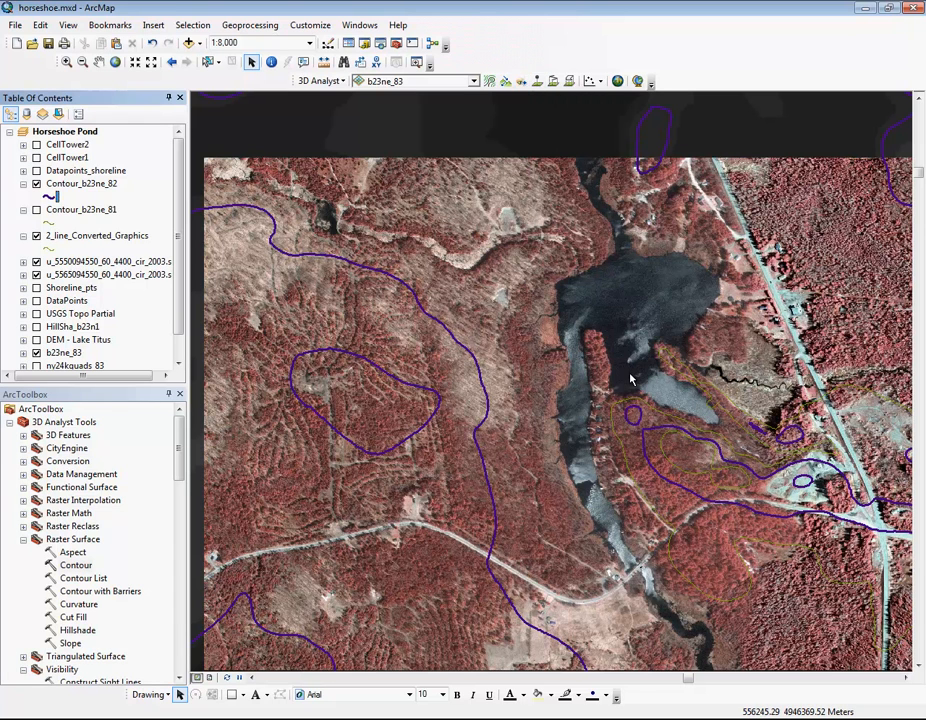
Step: Turn on the CellTower1 and CellTower2 layers and fit the map to both of them
left_click(52, 145)
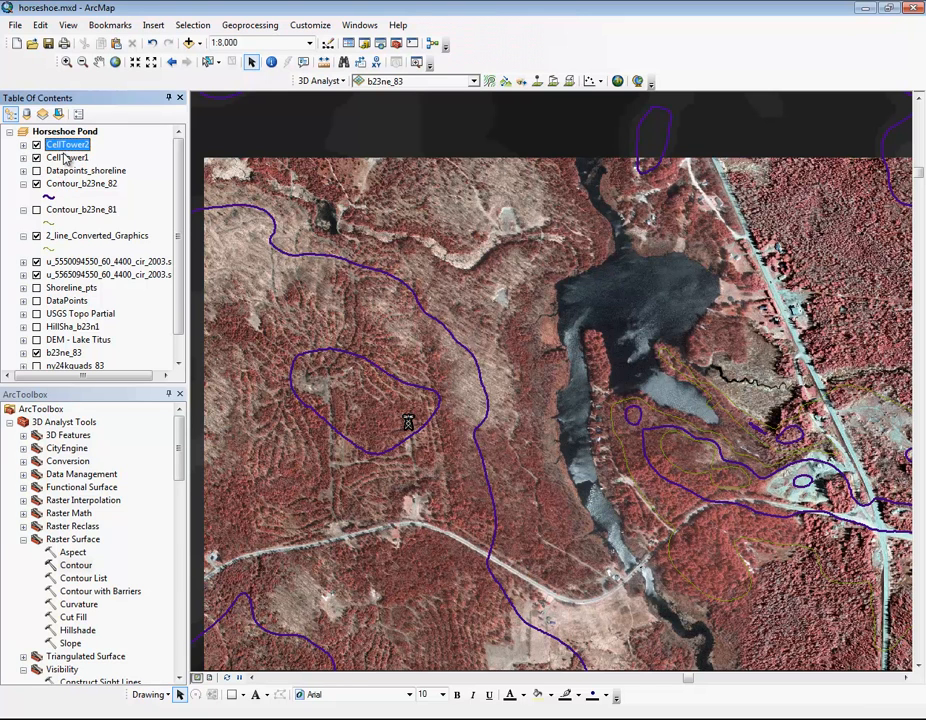
left_click(66, 157, "ctrl")
right_click(66, 155)
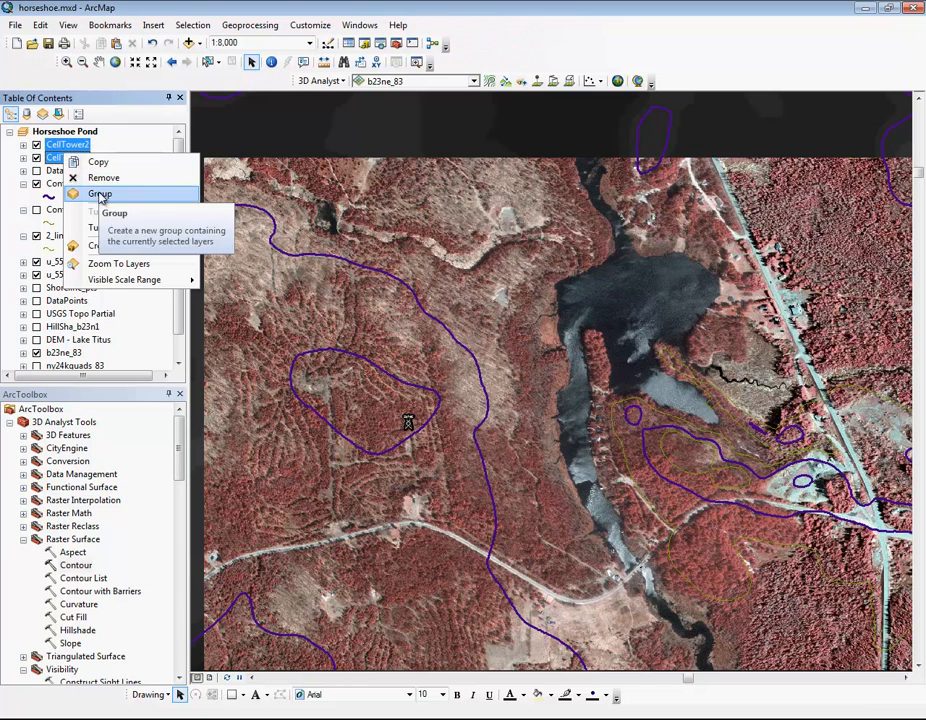
left_click(120, 263)
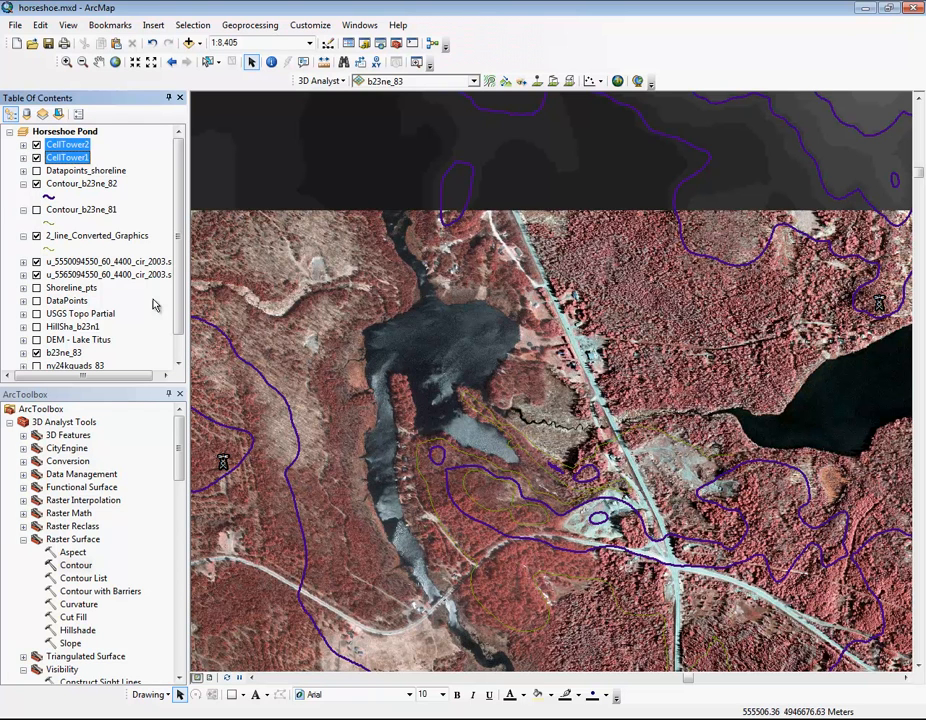
Step: Hide the 2_line_Converted_Graphics layer and collapse its legend and that of Contour_b23ne_81
left_click(36, 236)
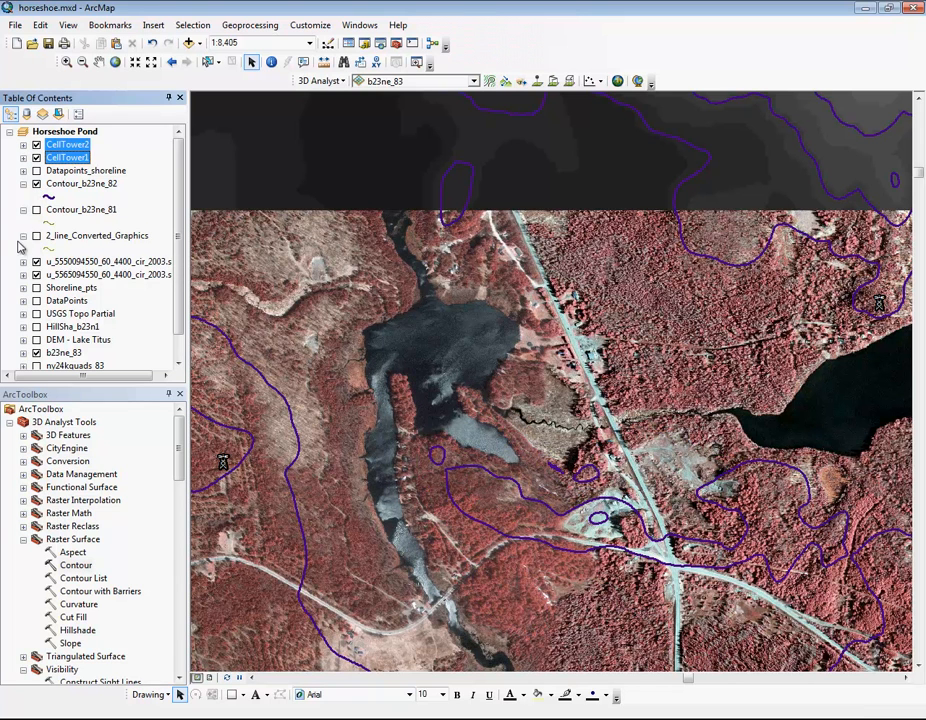
left_click(23, 236)
left_click(23, 210)
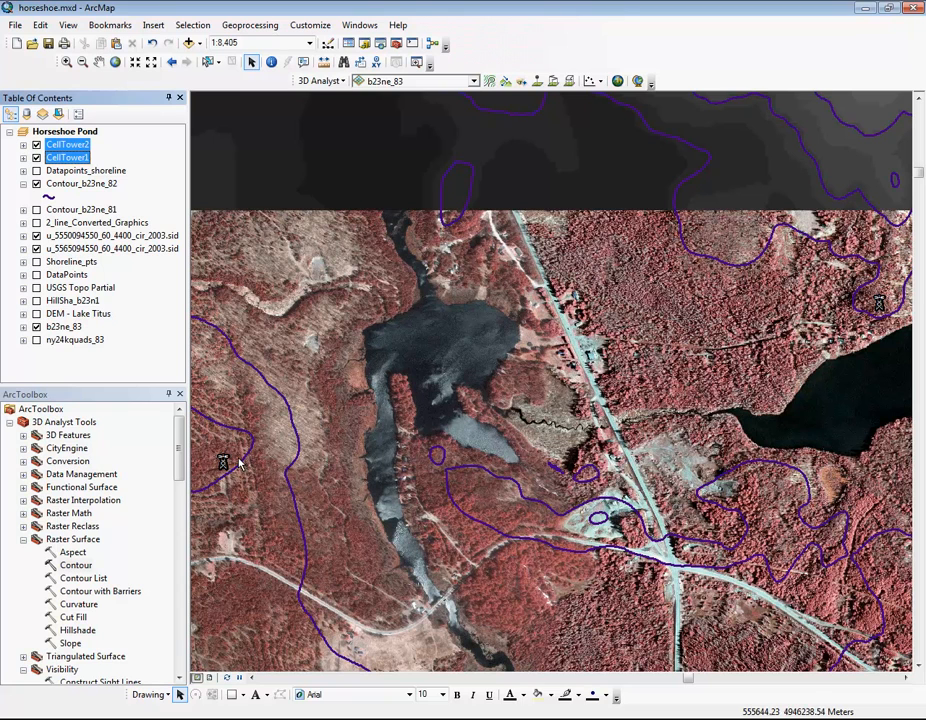
Step: Create a line of sight from the western cell tower to the eastern cell tower with the default observer and target offsets
left_click(520, 84)
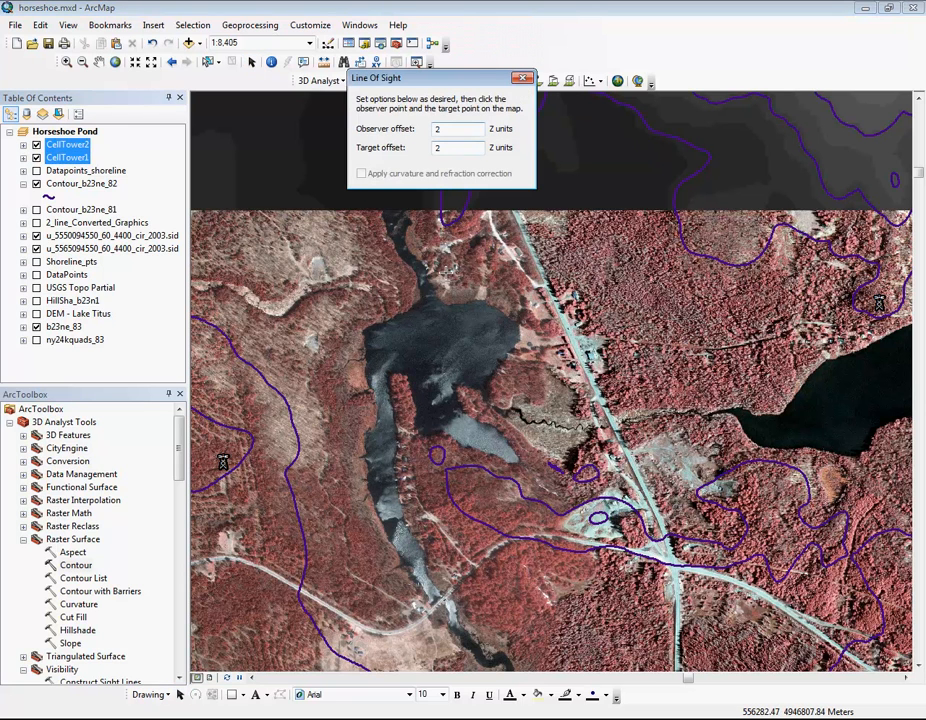
left_click_drag(433, 80, 140, 65)
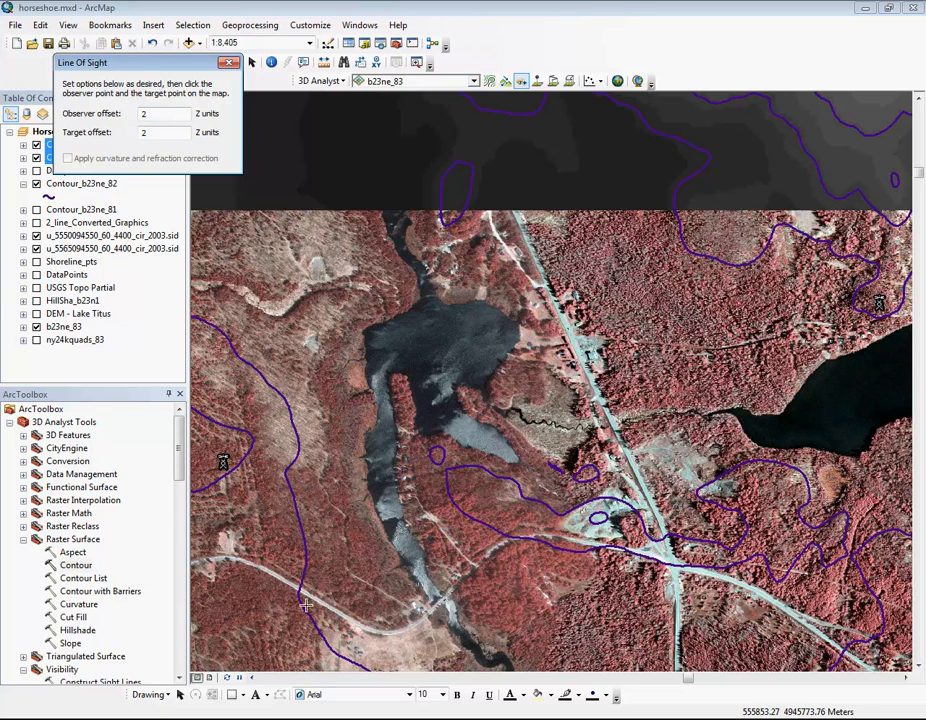
left_click(224, 462)
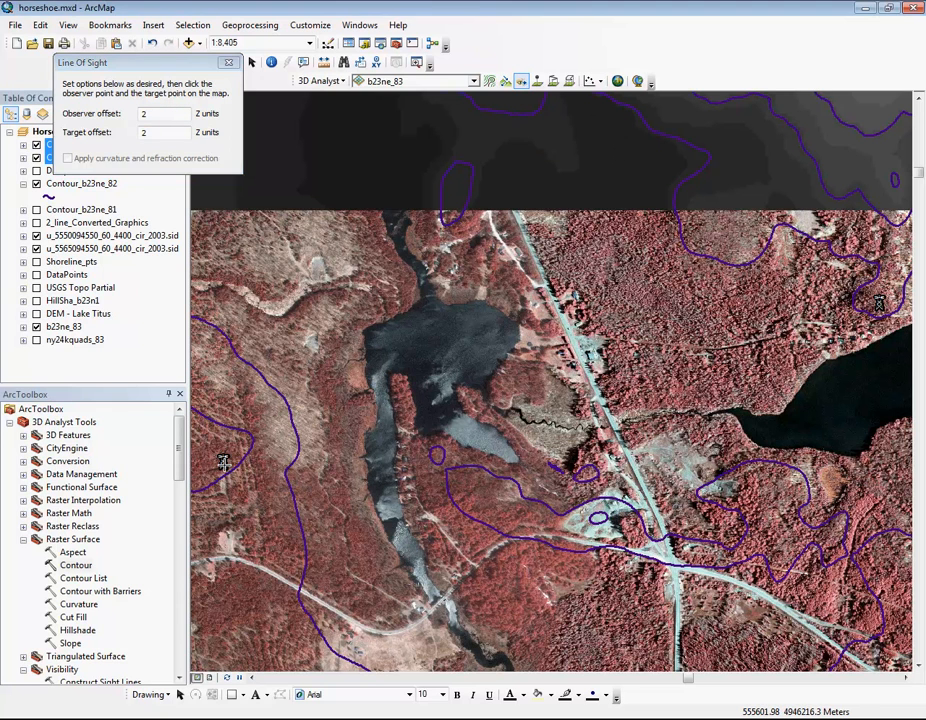
left_click(878, 309)
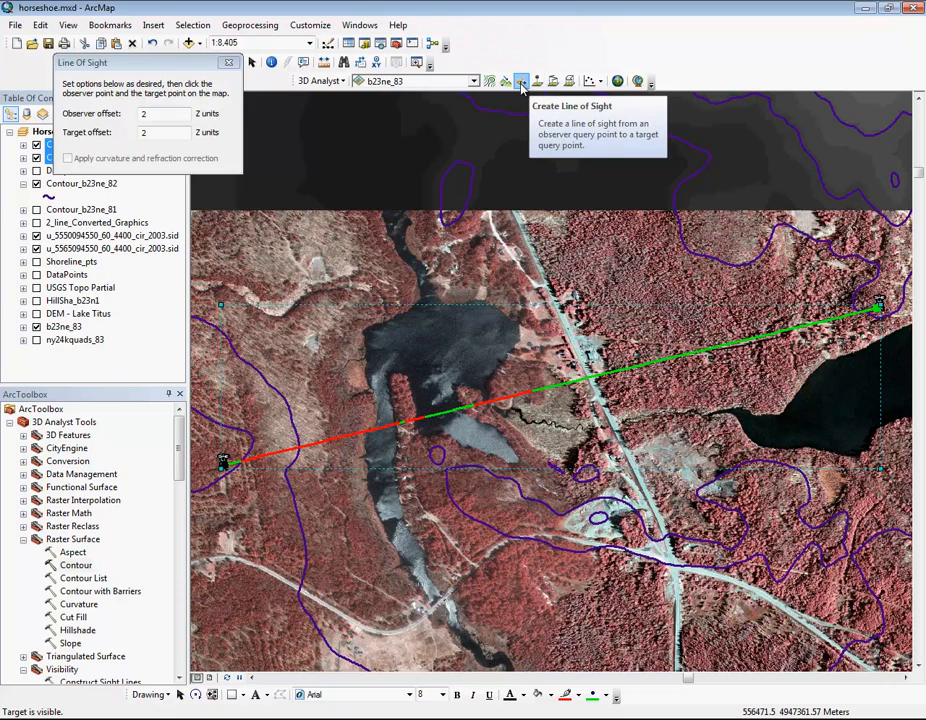
Step: Create a profile graph of the line of sight, enlarge it and move it clear of the line on the map
left_click(600, 81)
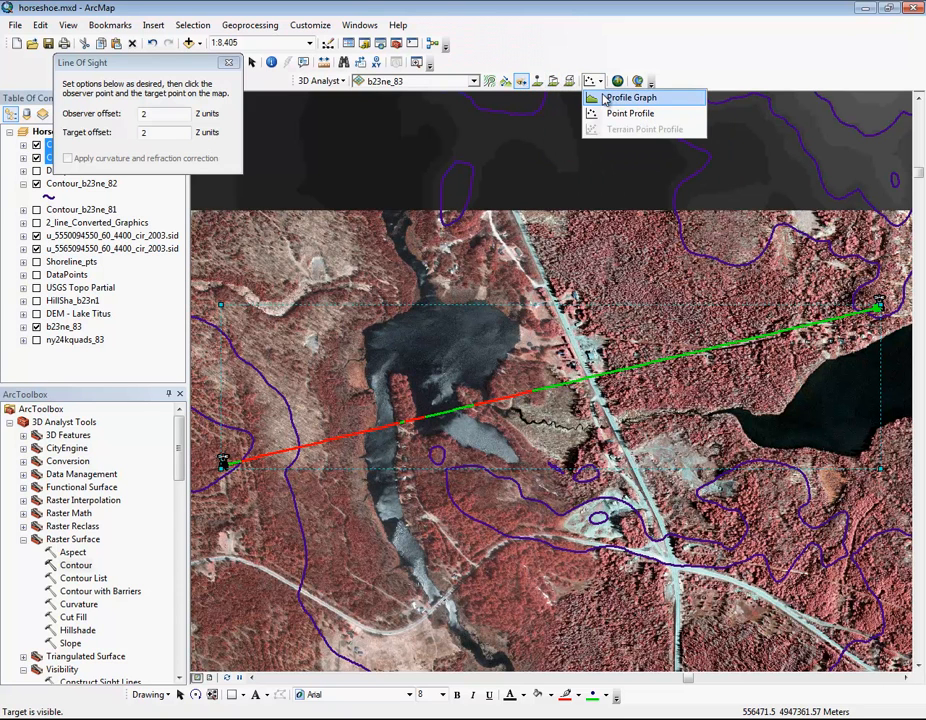
left_click(603, 99)
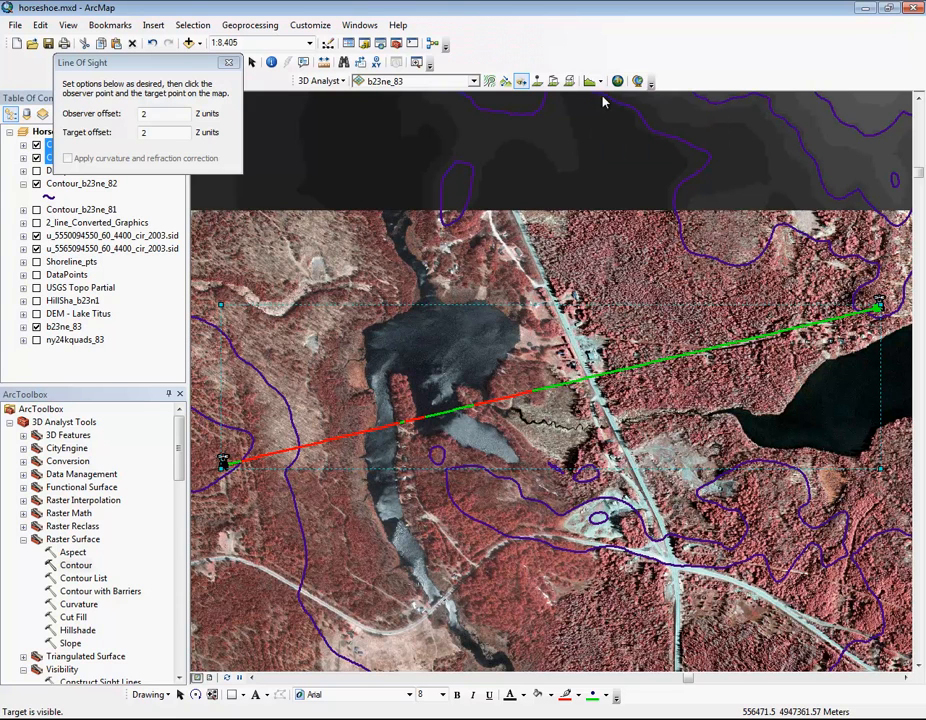
left_click_drag(519, 307, 348, 89)
left_click_drag(503, 251, 824, 314)
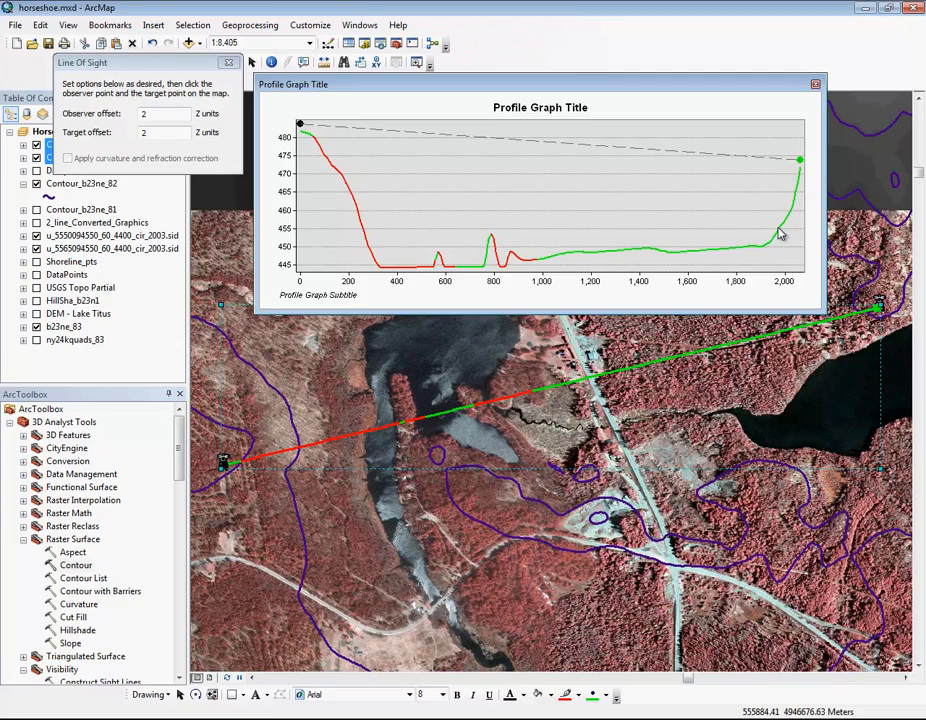
left_click_drag(645, 88, 403, 477)
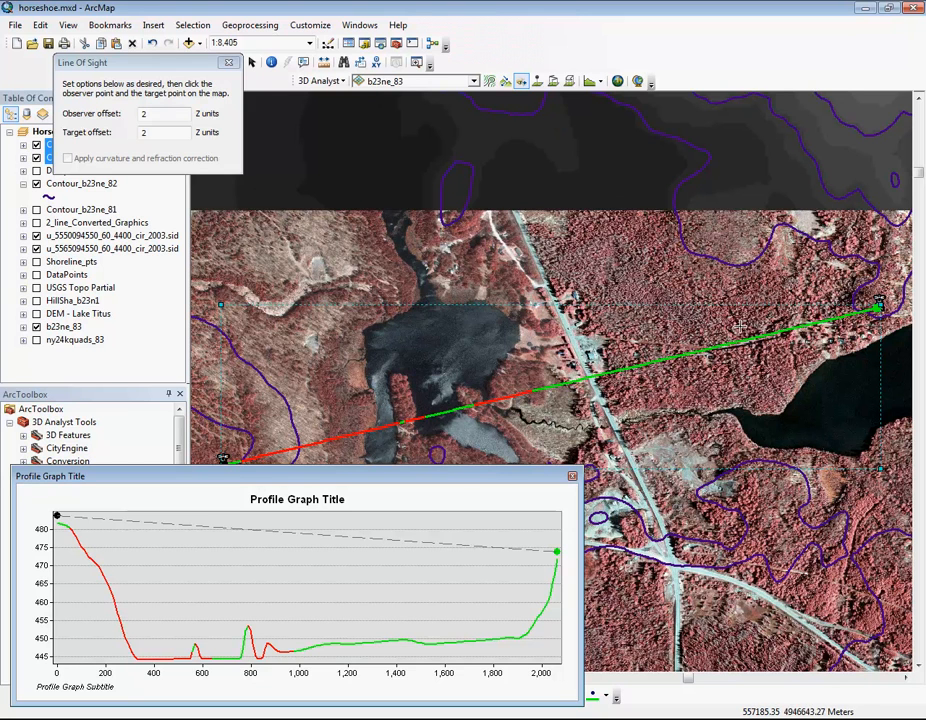
Step: Close the line of sight options and delete the line of sight graphic from the map, keeping its profile graph open
left_click(228, 62)
left_click(251, 62)
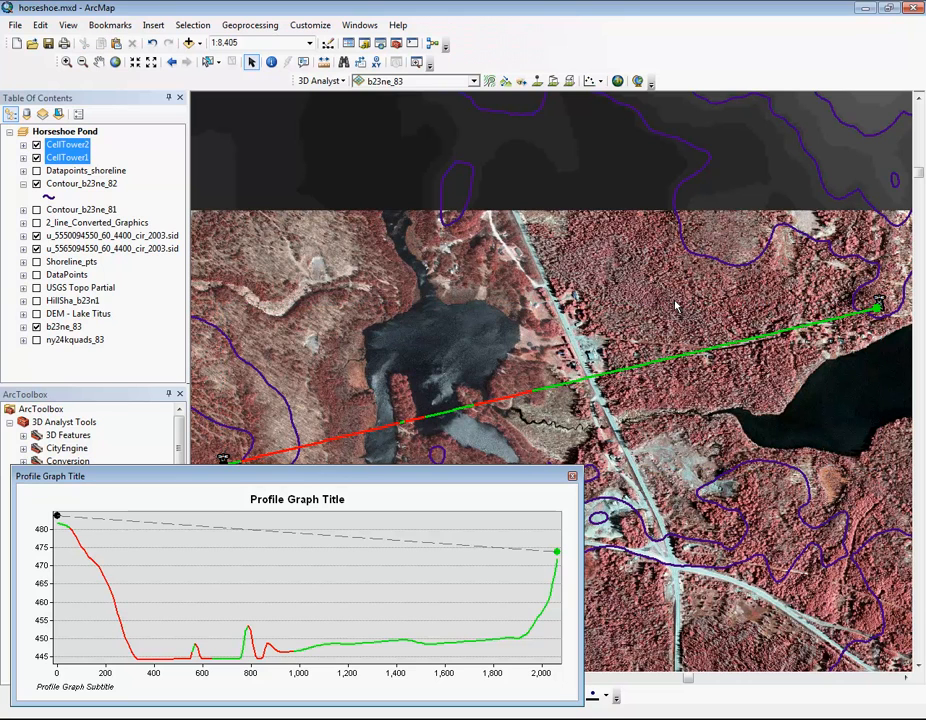
left_click(738, 343)
key("Delete")
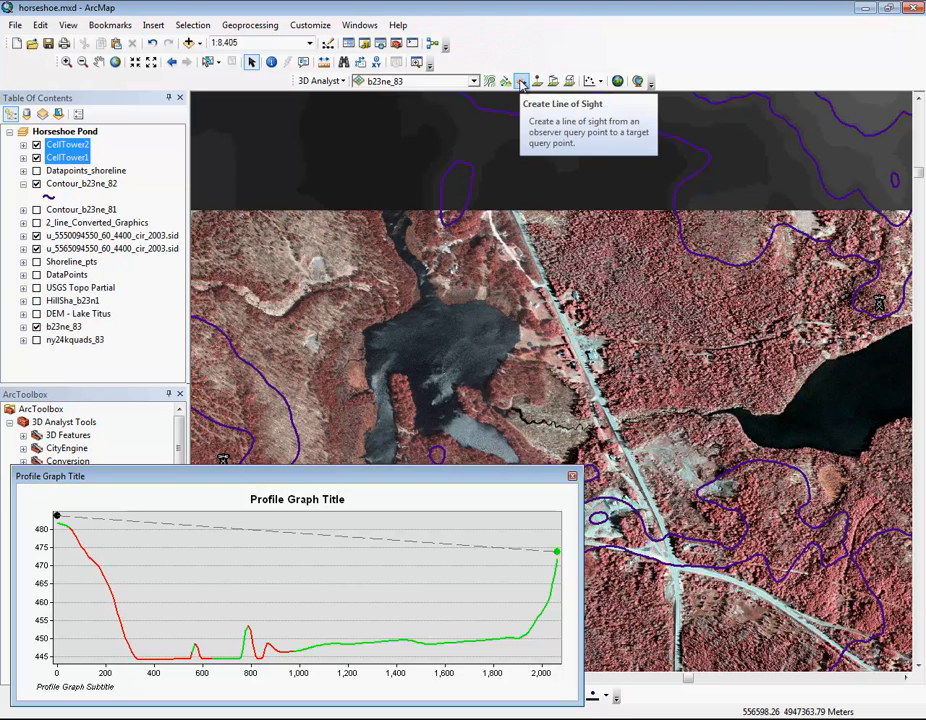
Step: Create a reverse line of sight from the eastern cell tower to the western one and generate its profile graph
left_click(521, 81)
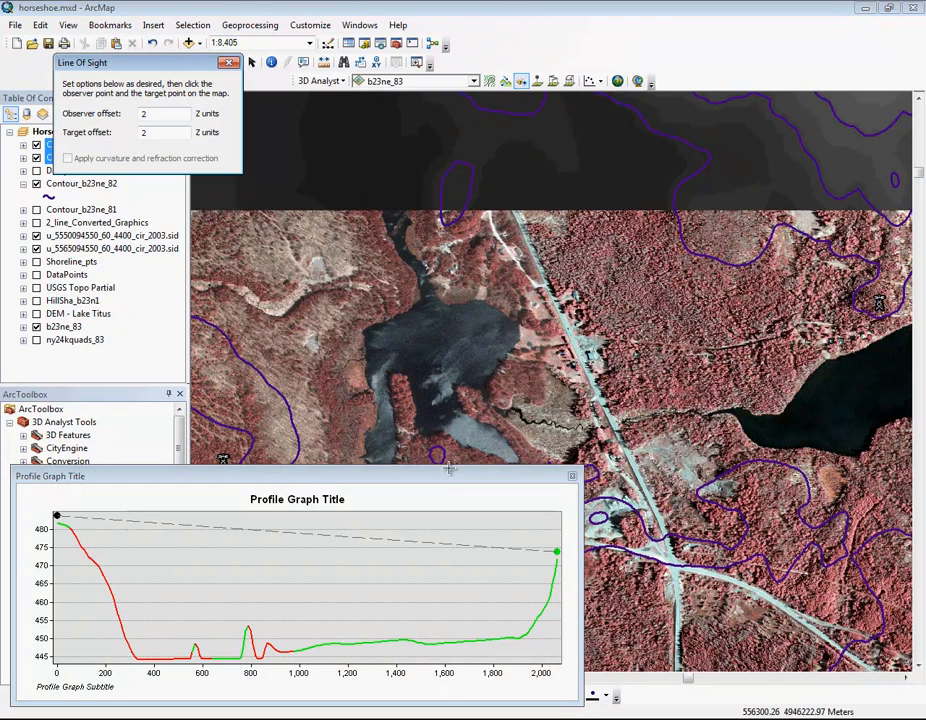
left_click_drag(447, 479, 449, 498)
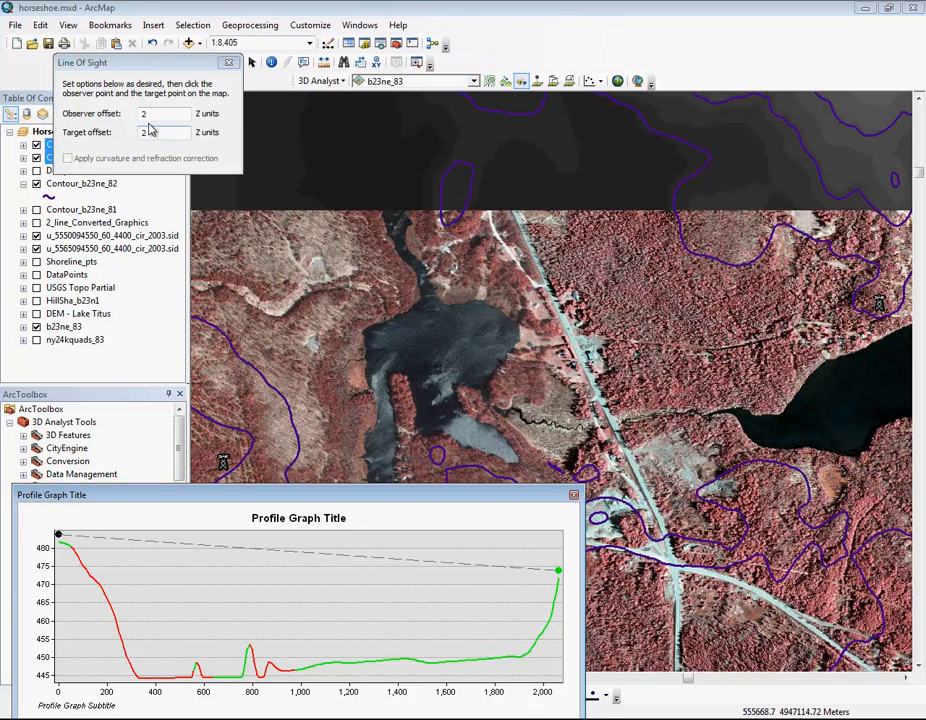
left_click(880, 308)
left_click(222, 463)
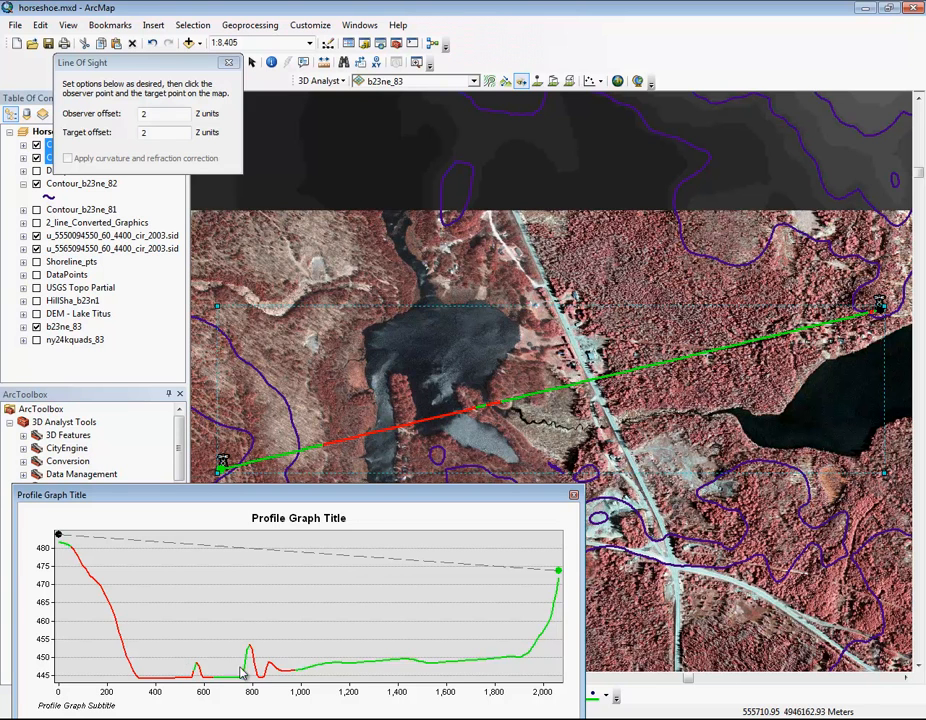
left_click(599, 81)
left_click(602, 93)
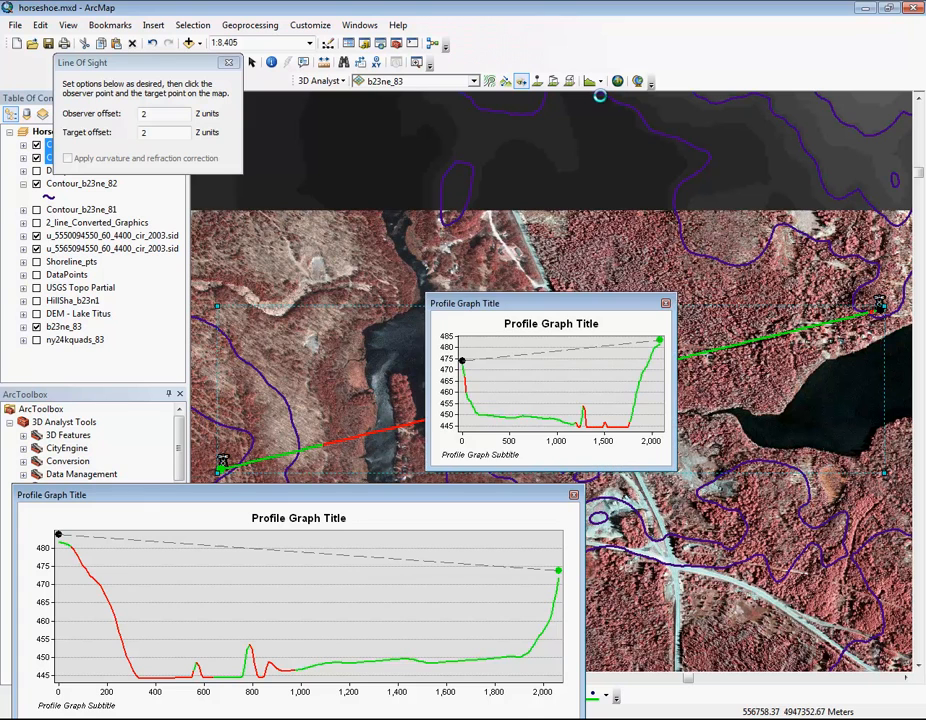
Step: Move the reverse line's profile graph directly above the first graph and enlarge it to the same width for comparison
left_click_drag(537, 303, 124, 313)
left_click_drag(256, 316, 577, 331)
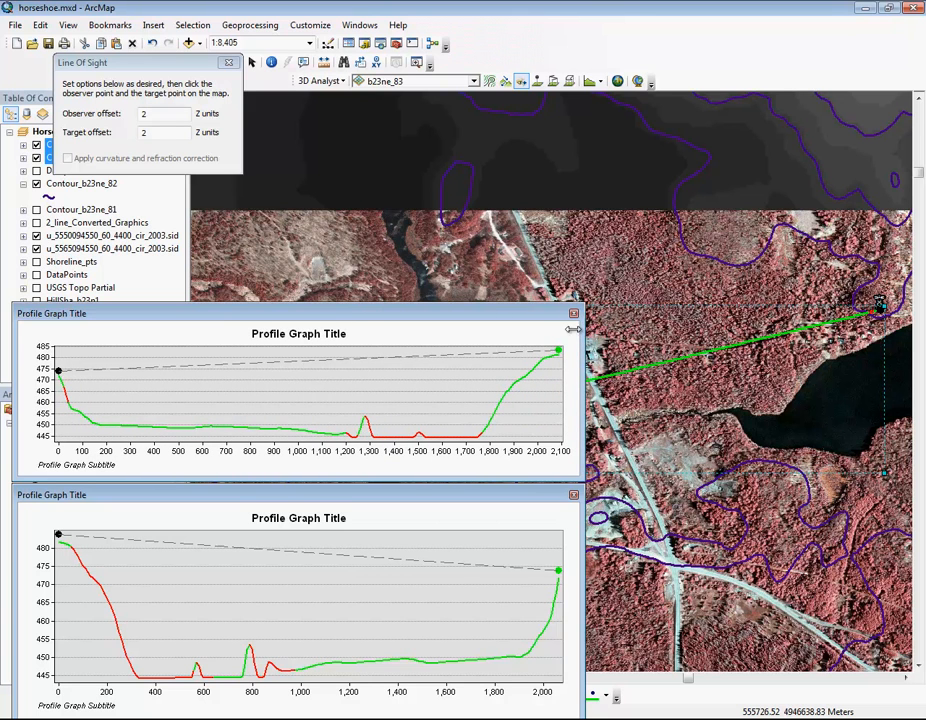
left_click_drag(361, 305, 358, 229)
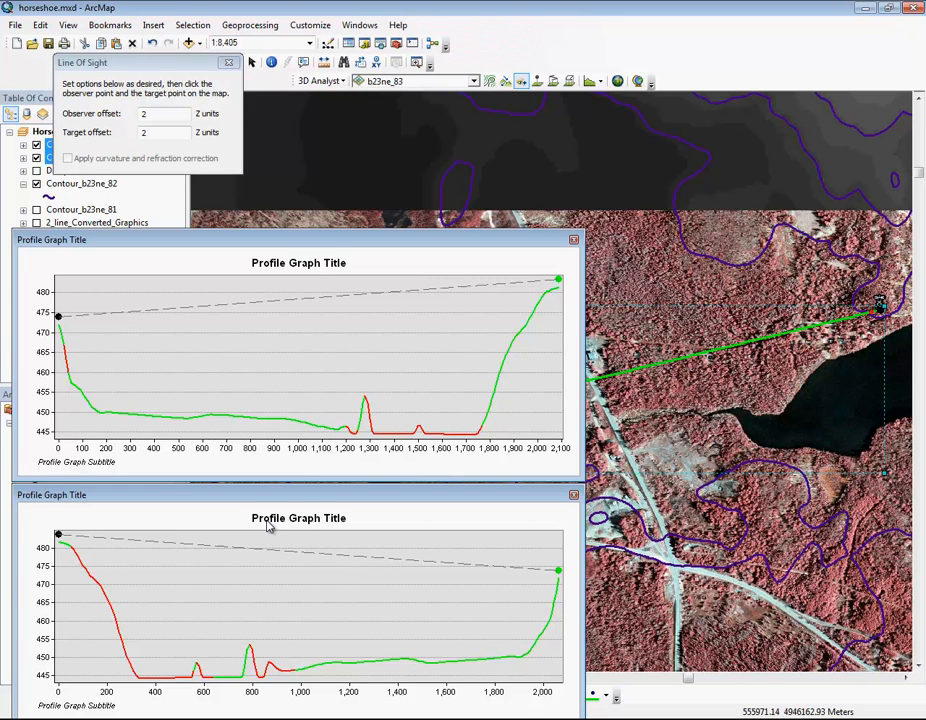
Step: Close both profile graphs and the line of sight options, and delete the line of sight graphic from the map
left_click(573, 241)
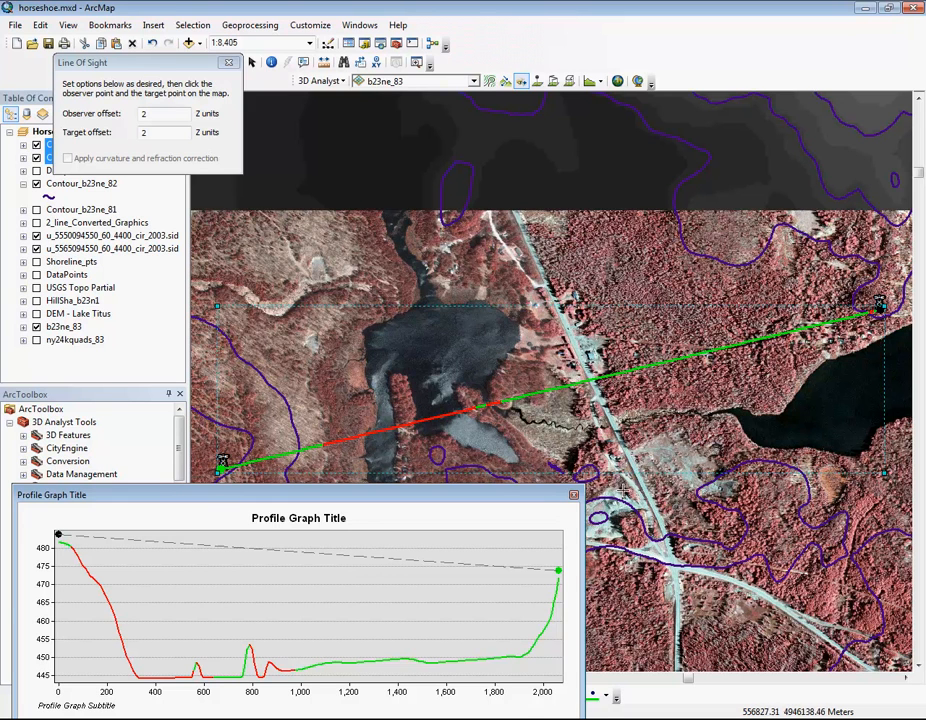
left_click(573, 496)
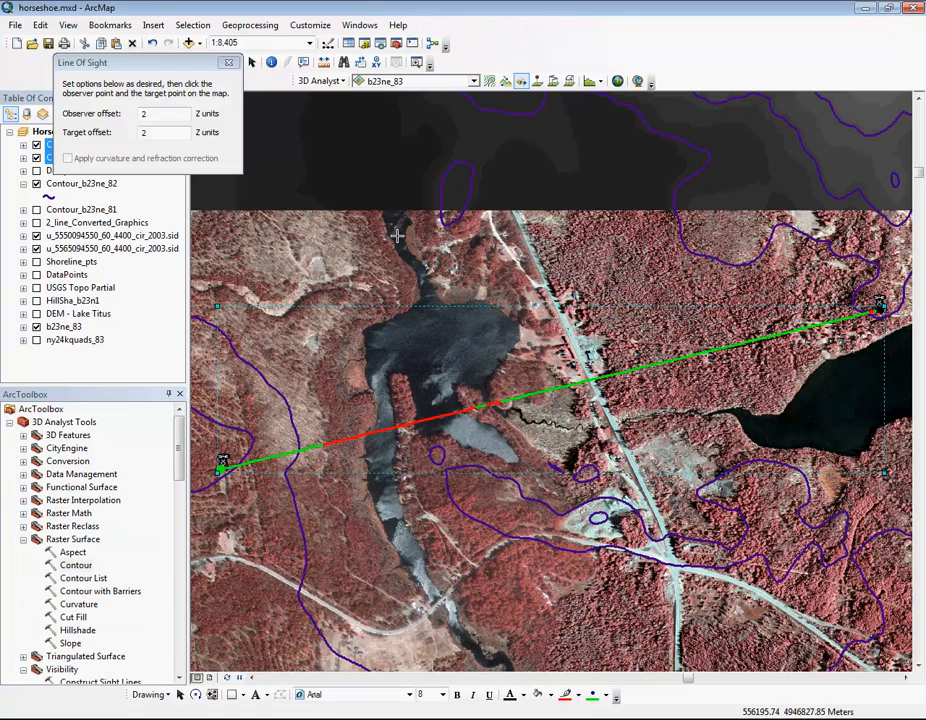
left_click(229, 63)
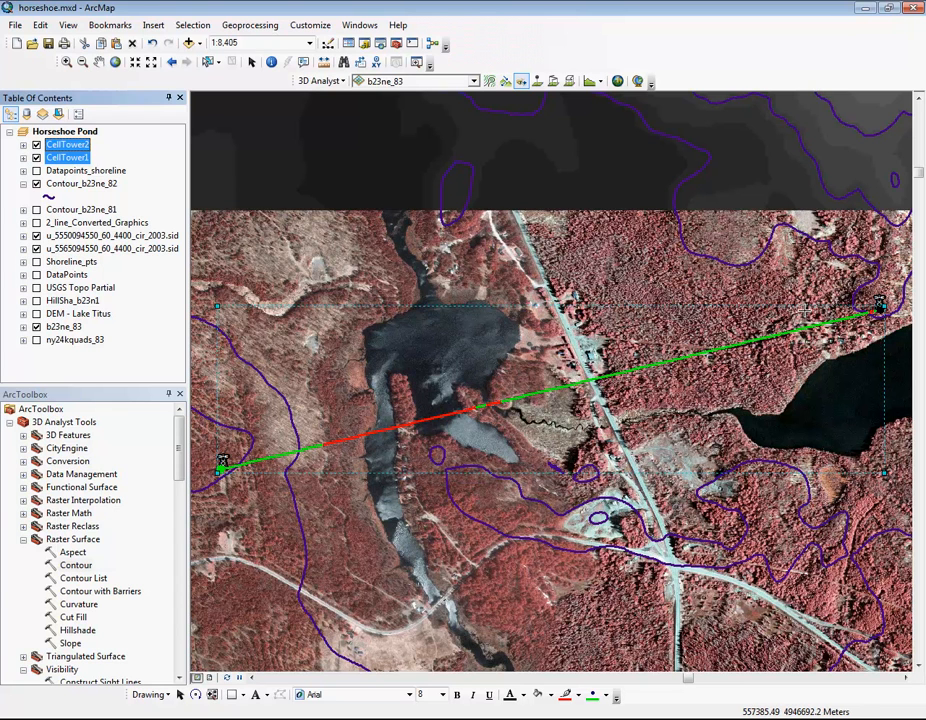
key("Delete")
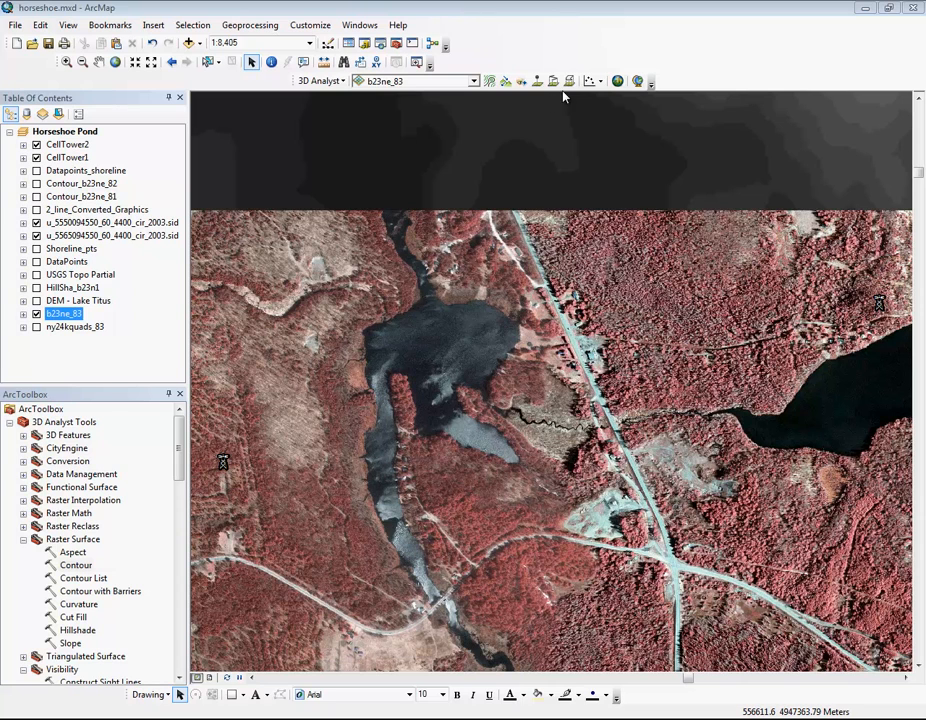
Step: Test the lines of sight from the pond's eastern shore to the eastern and western cell towers, and delete the line graphic
left_click(538, 81)
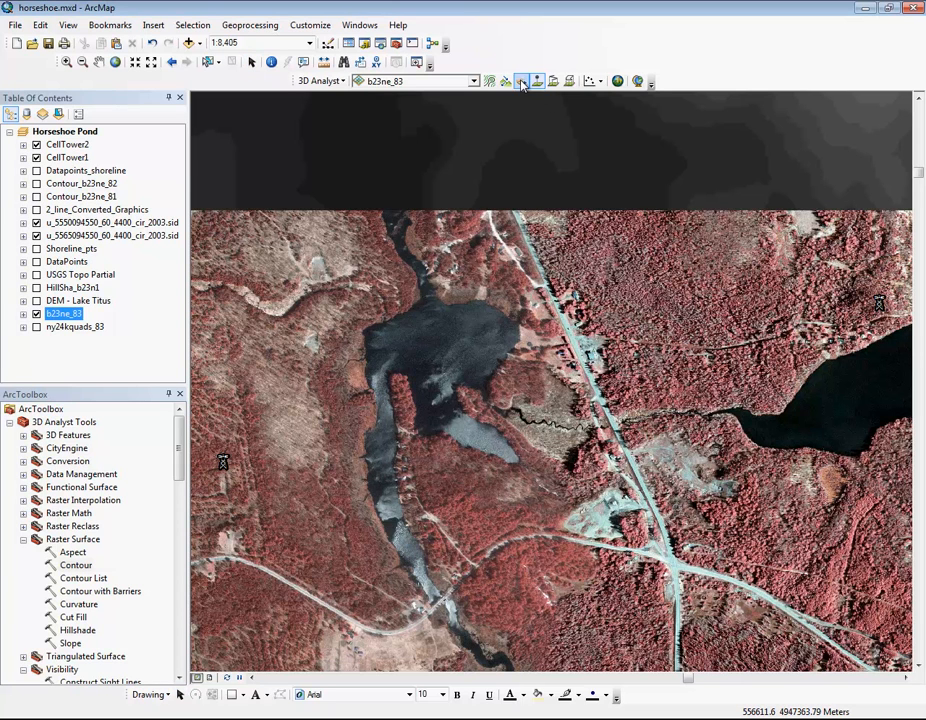
left_click(521, 81)
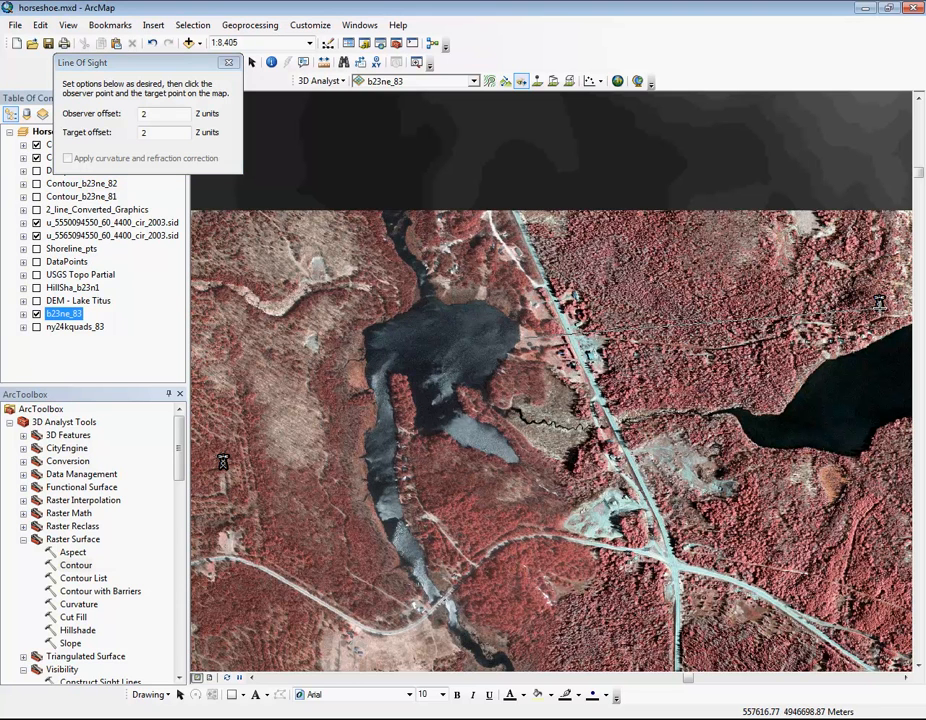
left_click(879, 304)
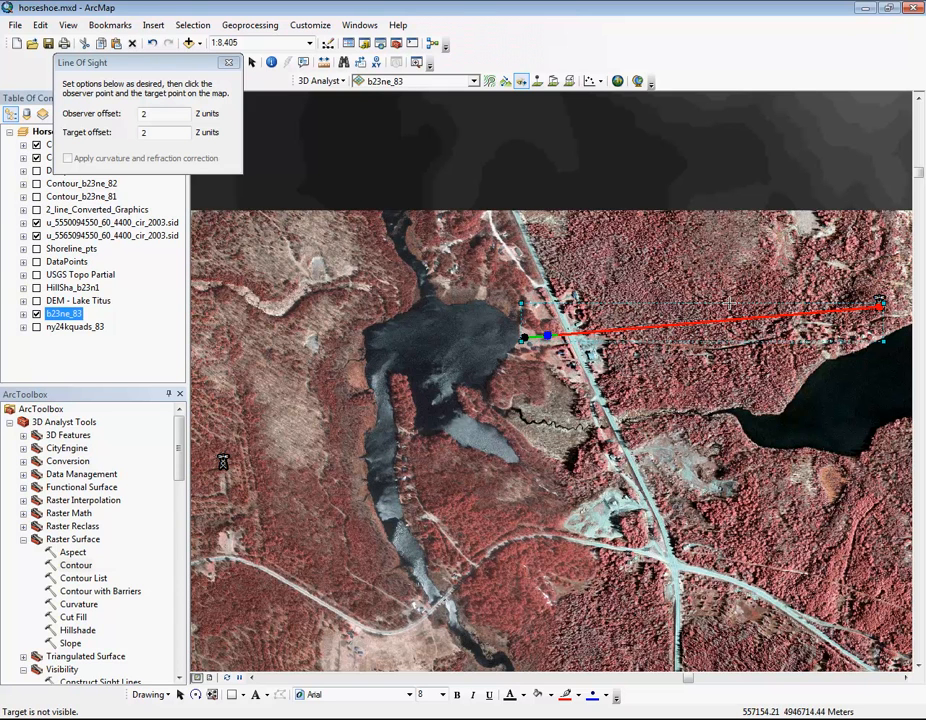
left_click(520, 343)
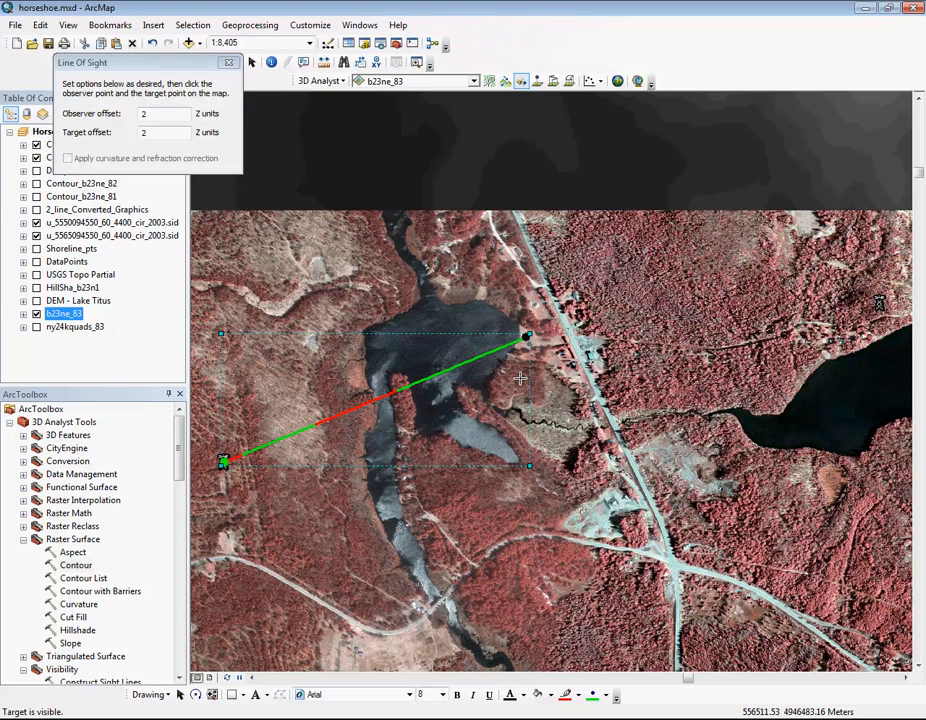
key("Delete")
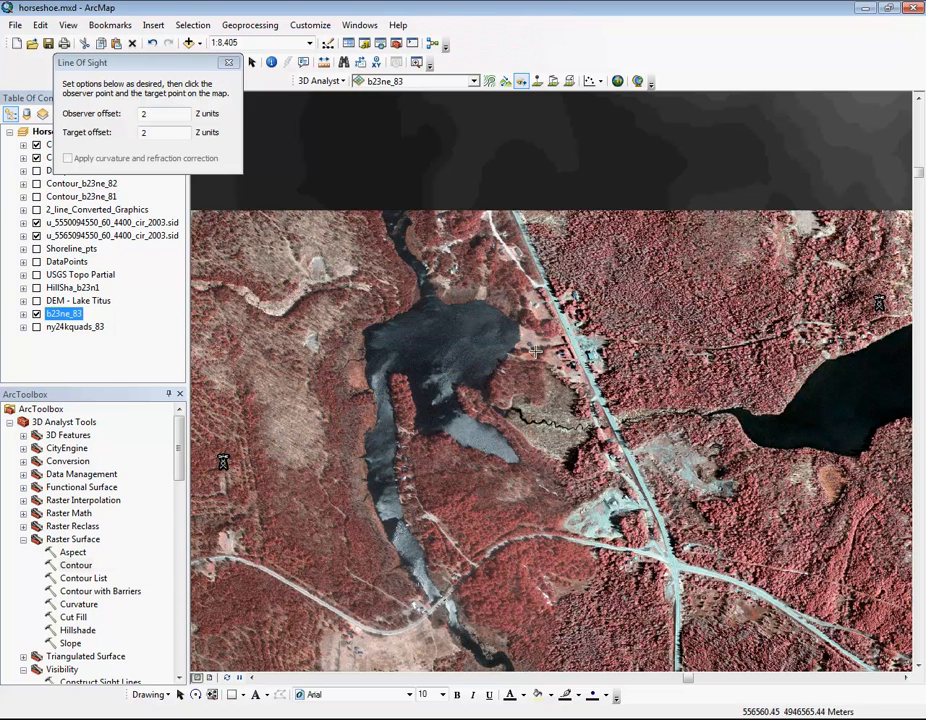
Step: Test the line of sight from the pond's northeastern shore to the western cell tower, then delete it and close the options
left_click(502, 296)
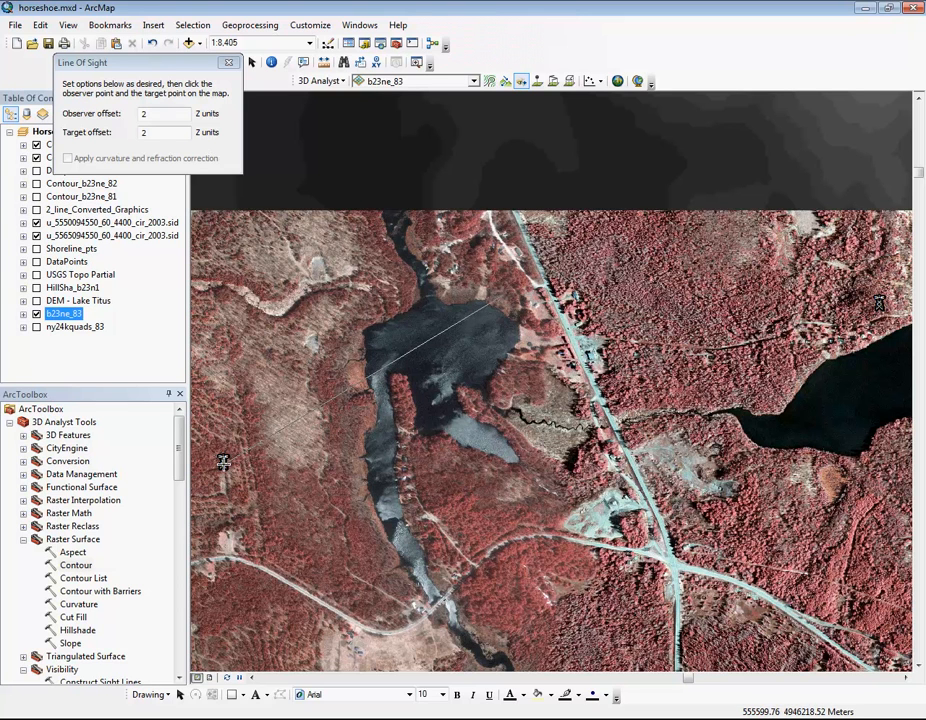
left_click(222, 465)
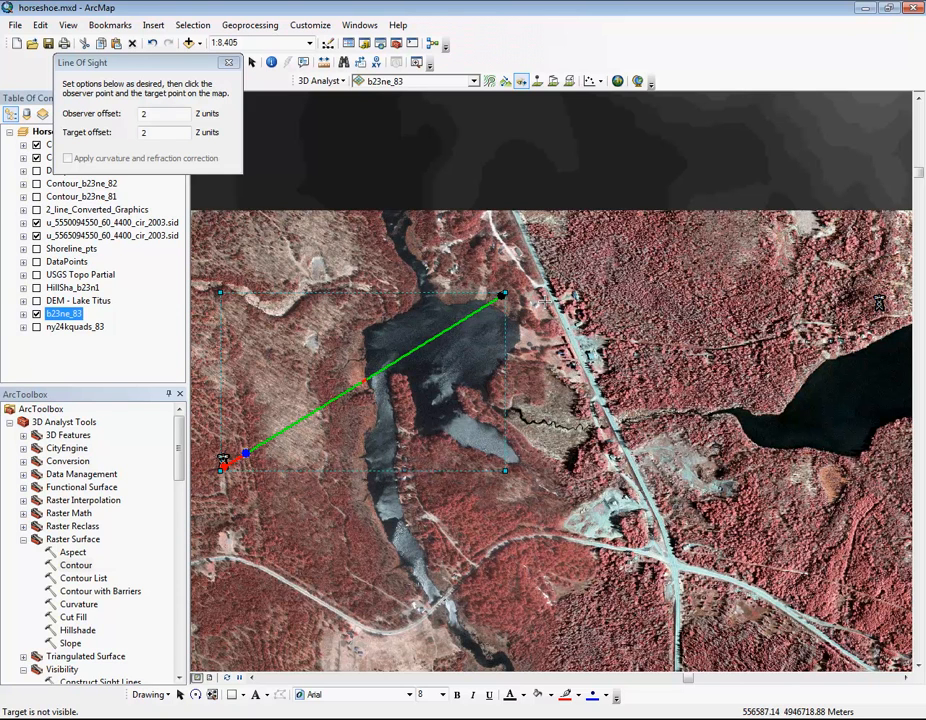
key("Delete")
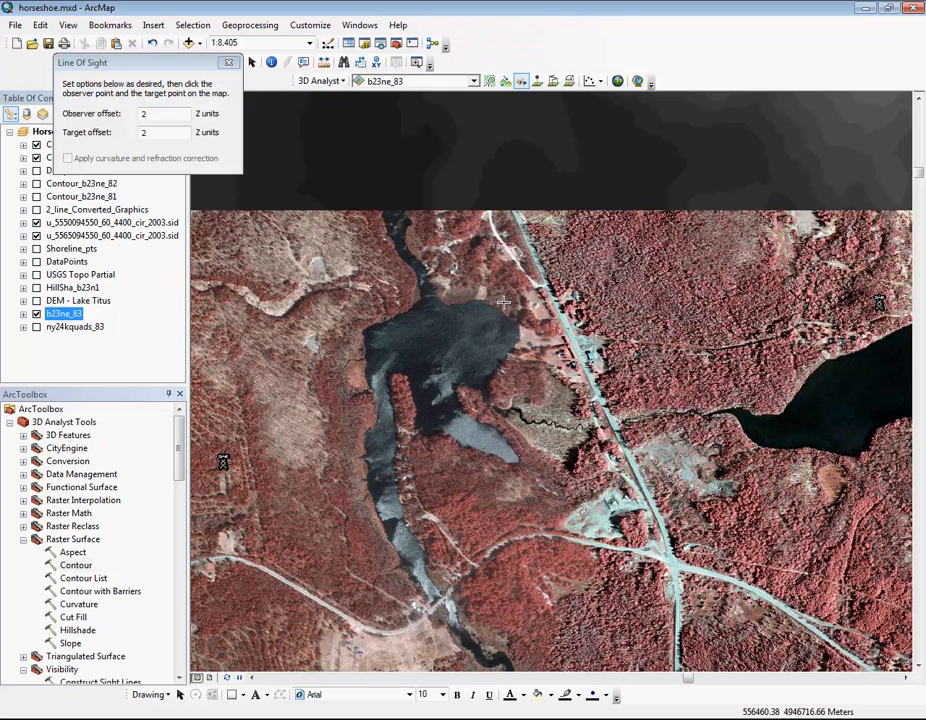
left_click(228, 62)
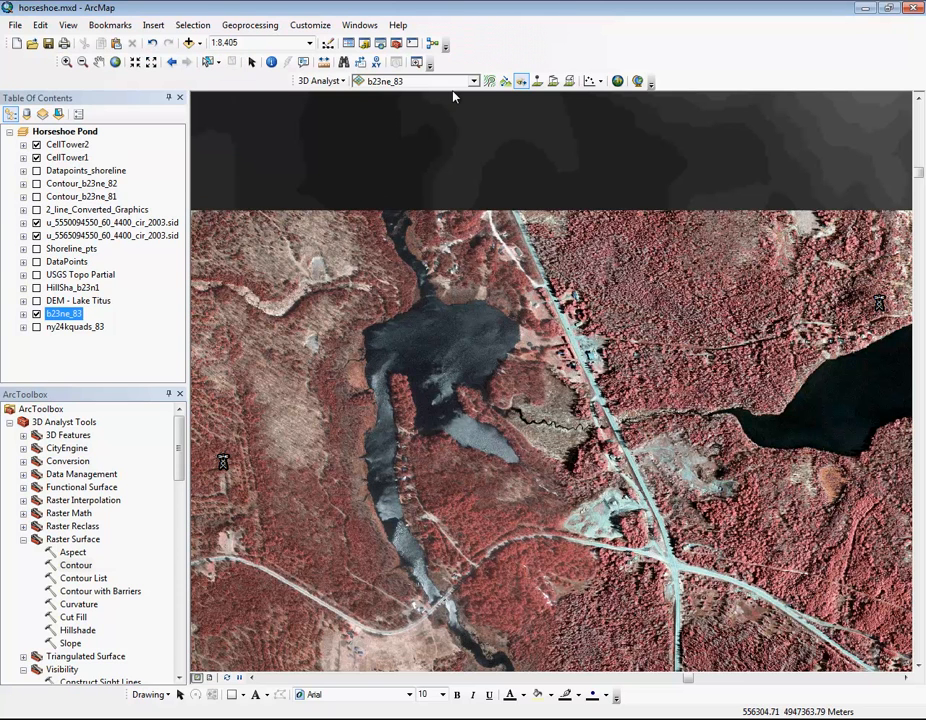
Step: Place an interpolated 3D point on land just beyond the pond's northeastern shore
key("alt+d")
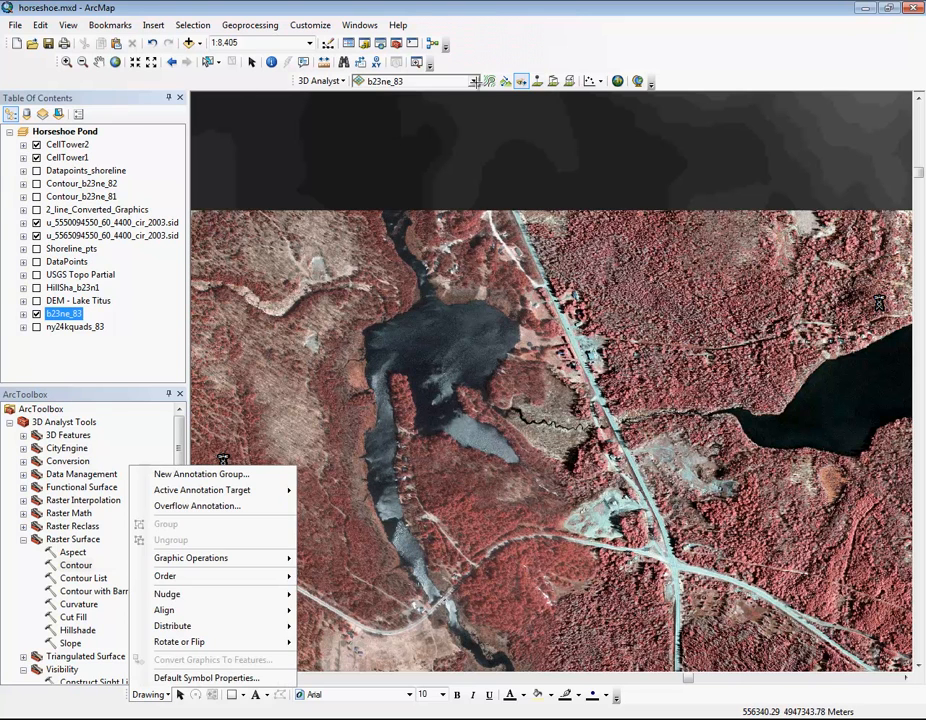
left_click(510, 55)
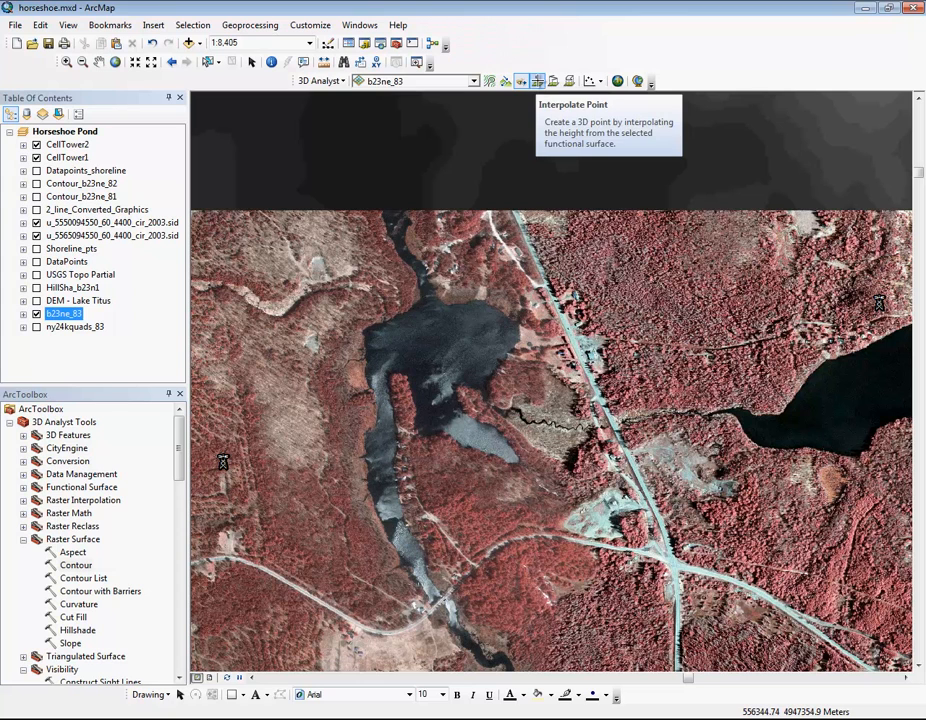
left_click(538, 82)
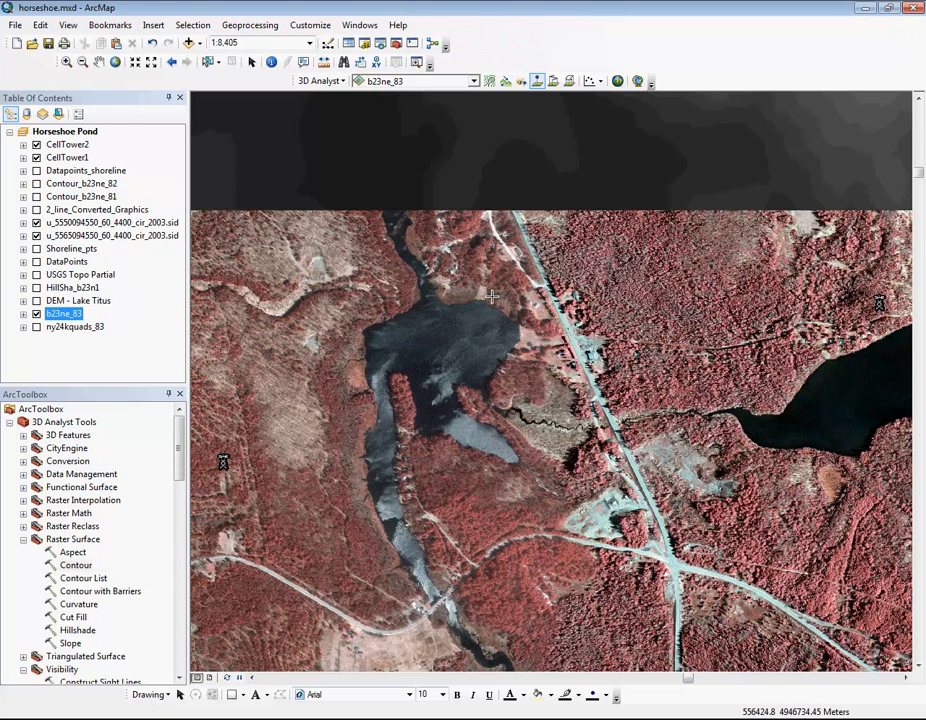
left_click(491, 296)
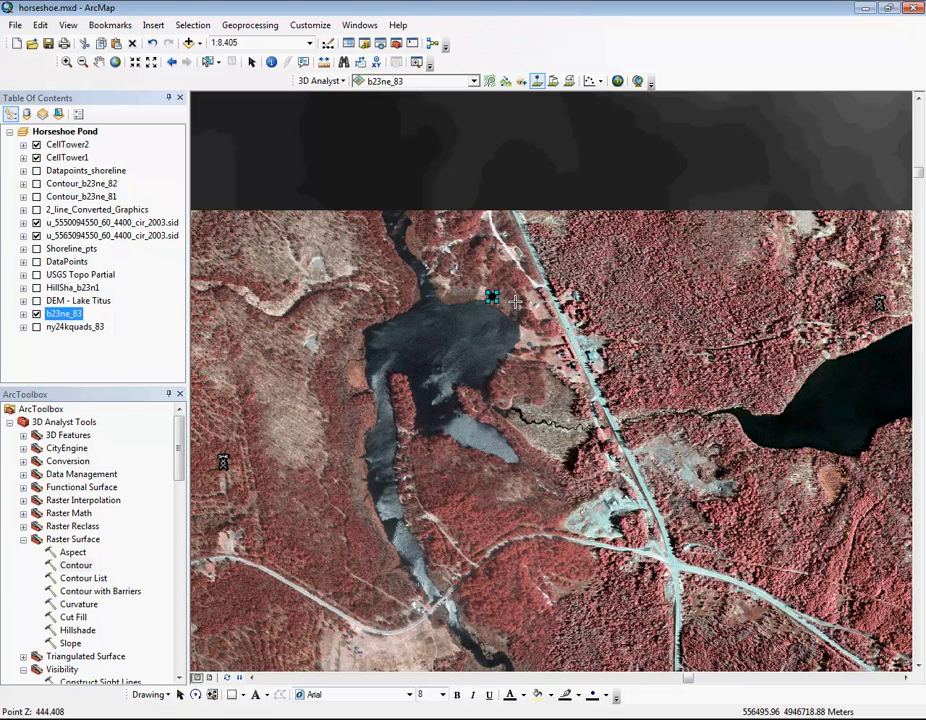
Step: Convert the point graphic to the shapefile NatureCenter.shp, automatically deleting the graphic, and add it to the map as a visible layer
left_click(148, 695)
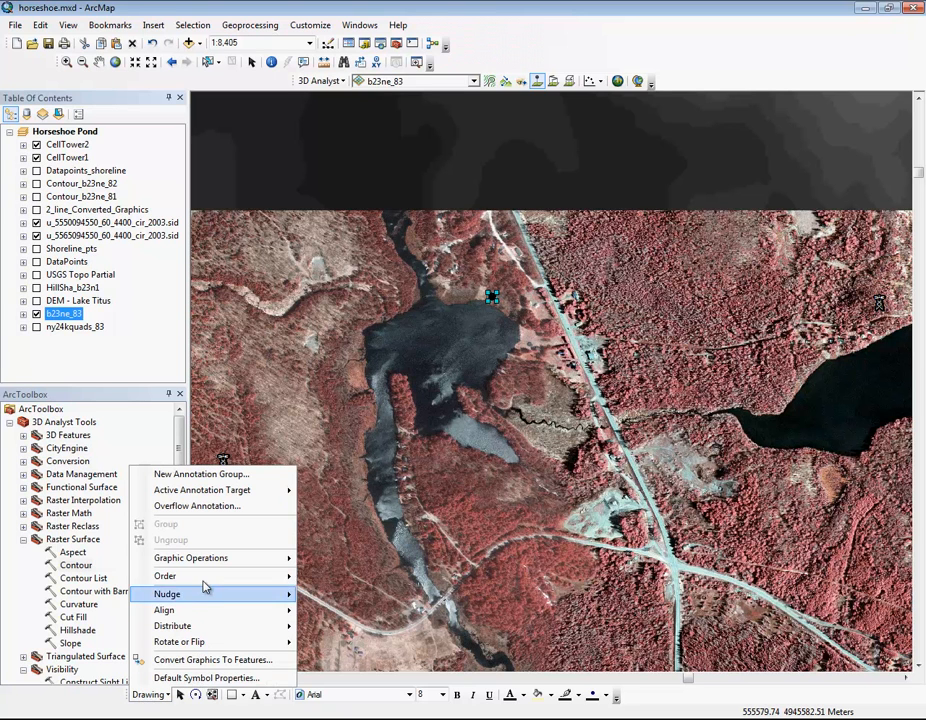
left_click(196, 662)
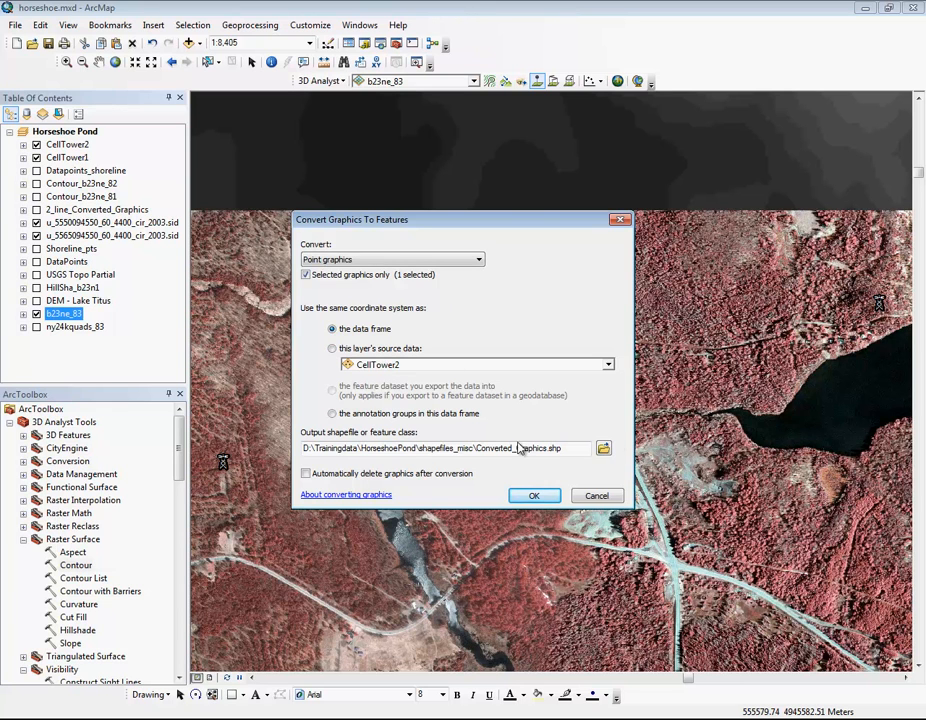
left_click(602, 448)
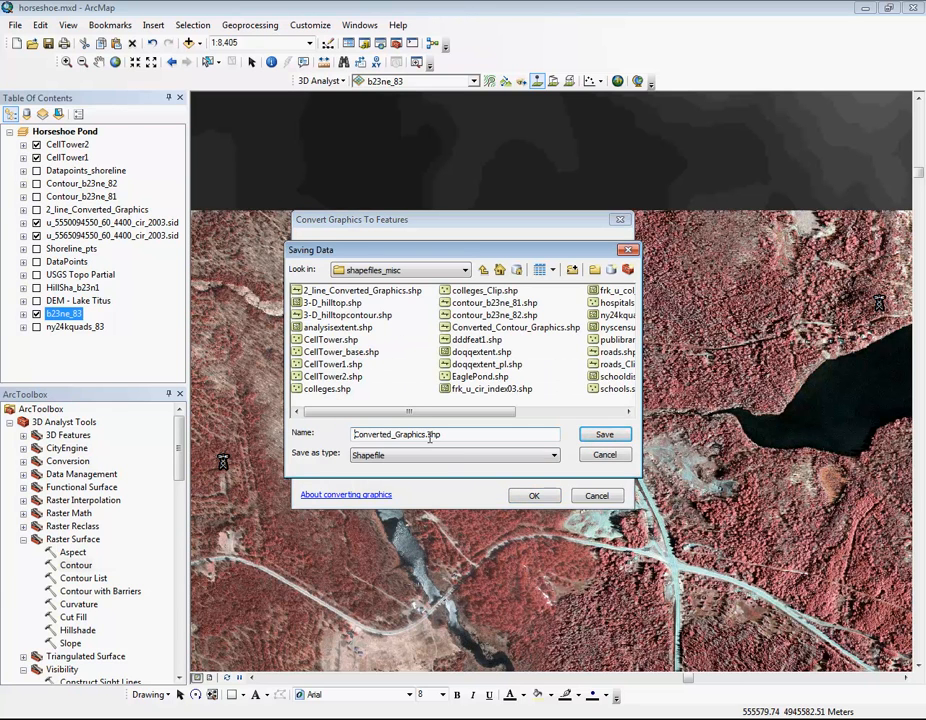
left_click_drag(427, 434, 296, 432)
type("NatureCenter")
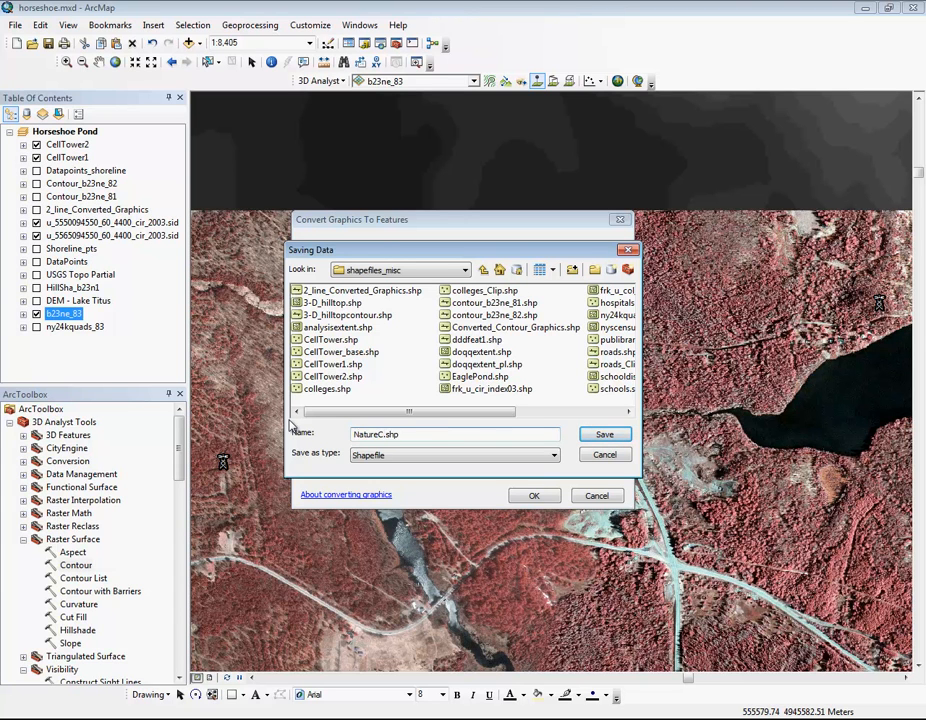
left_click(602, 434)
left_click(306, 473)
left_click(533, 496)
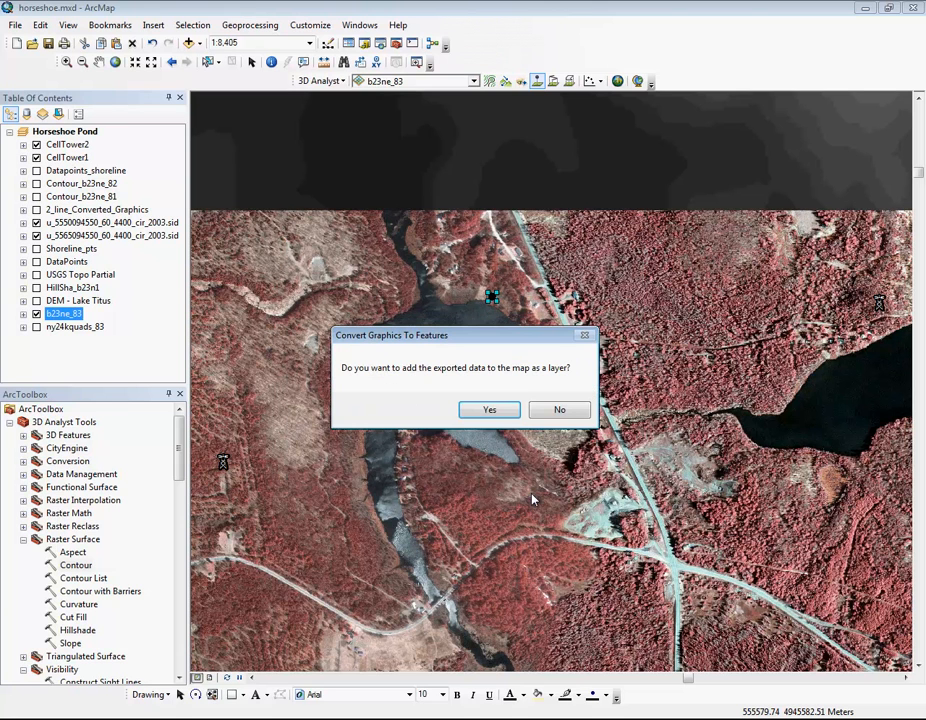
left_click(500, 409)
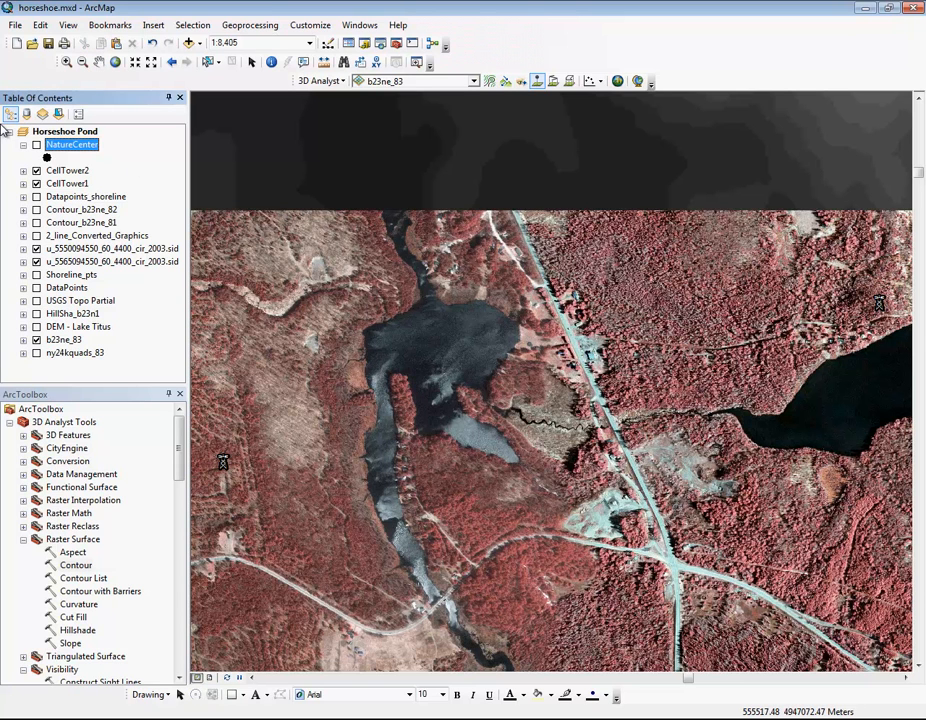
left_click(37, 146)
Step: Set up the 3D Analyst Viewshed tool with b23ne_83 as the input raster and NatureCenter as the observer features
left_click(27, 543)
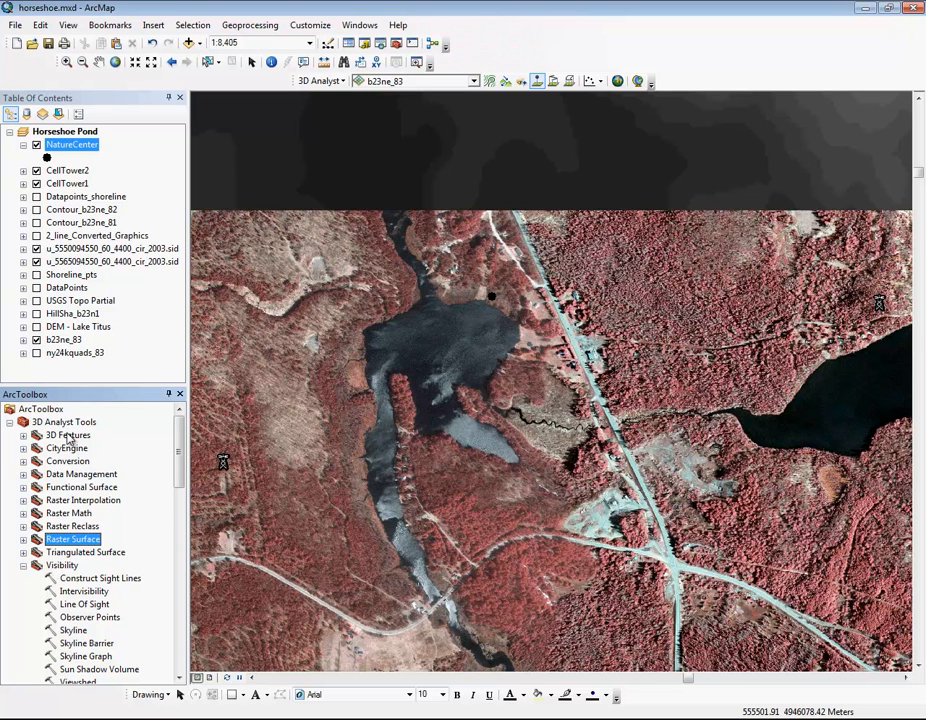
scroll(179, 678, "down", 3)
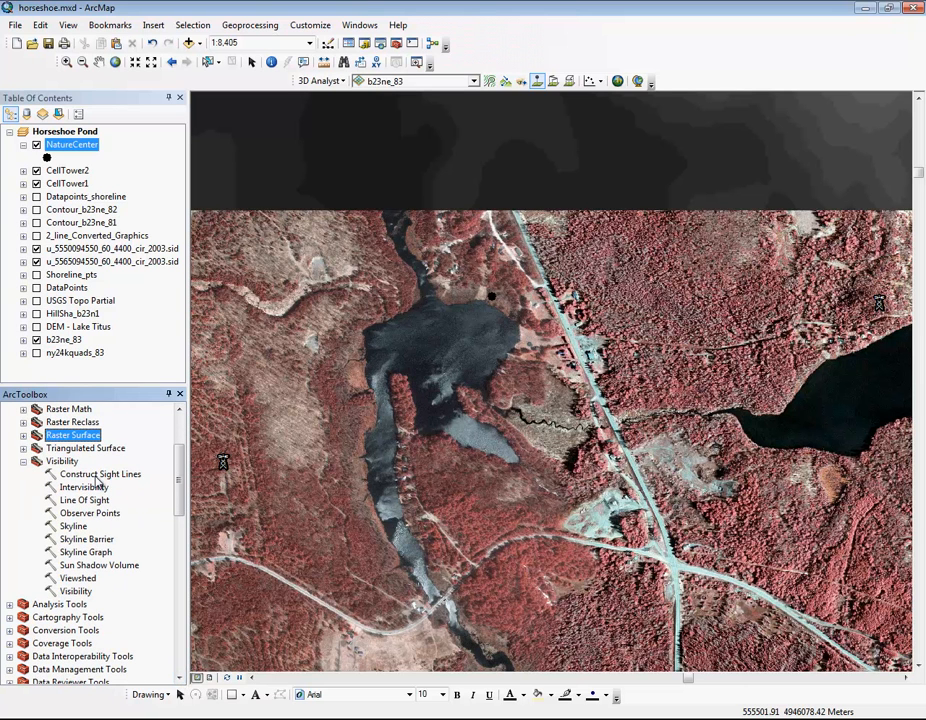
left_click(70, 580)
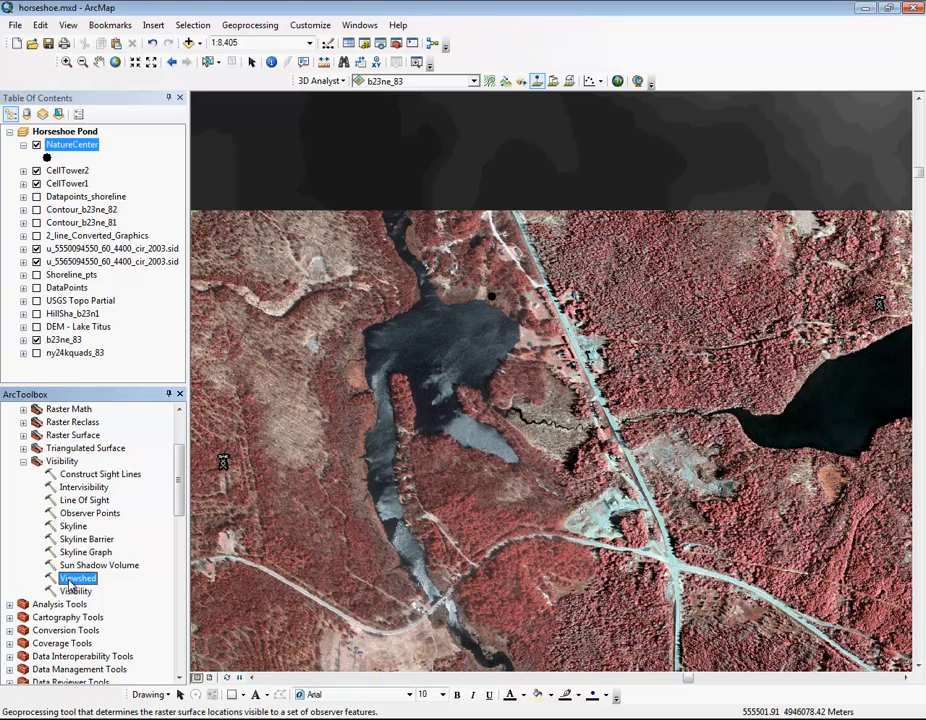
double_click(70, 580)
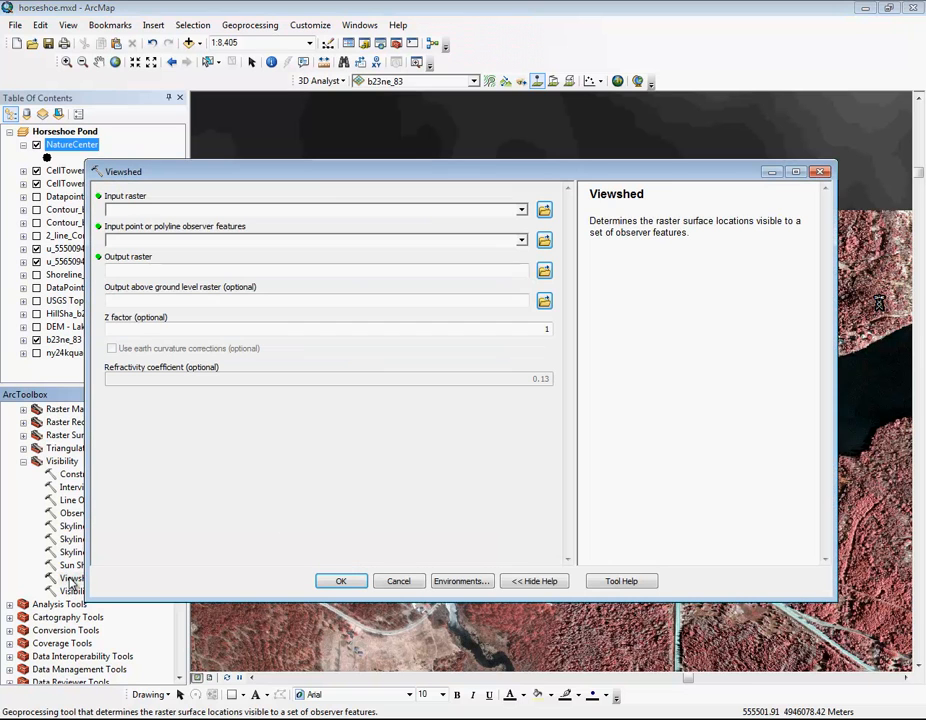
left_click_drag(554, 159, 599, 331)
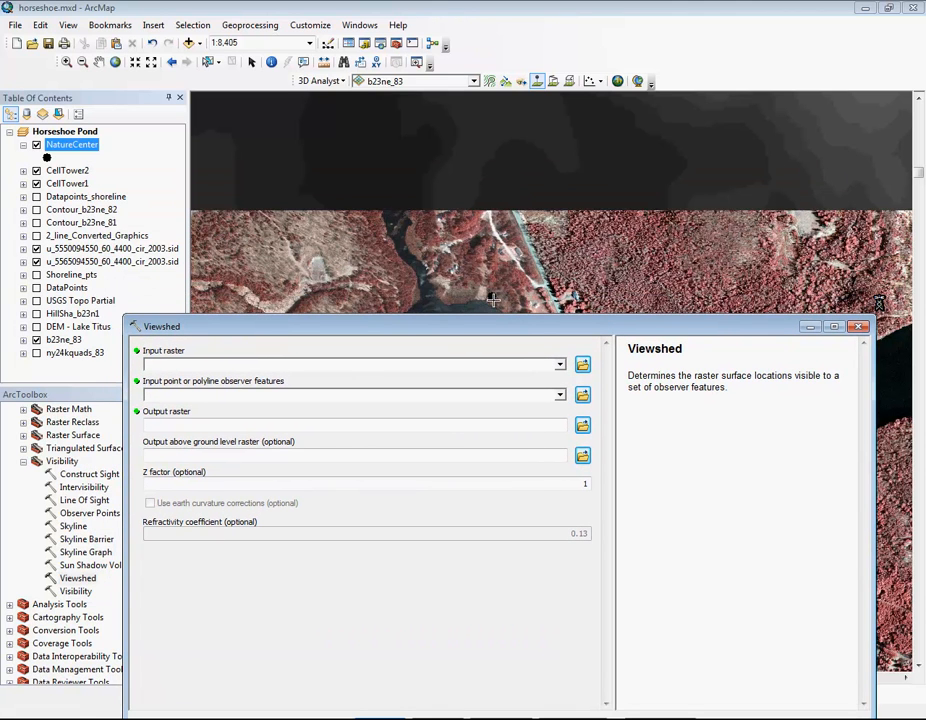
left_click(560, 366)
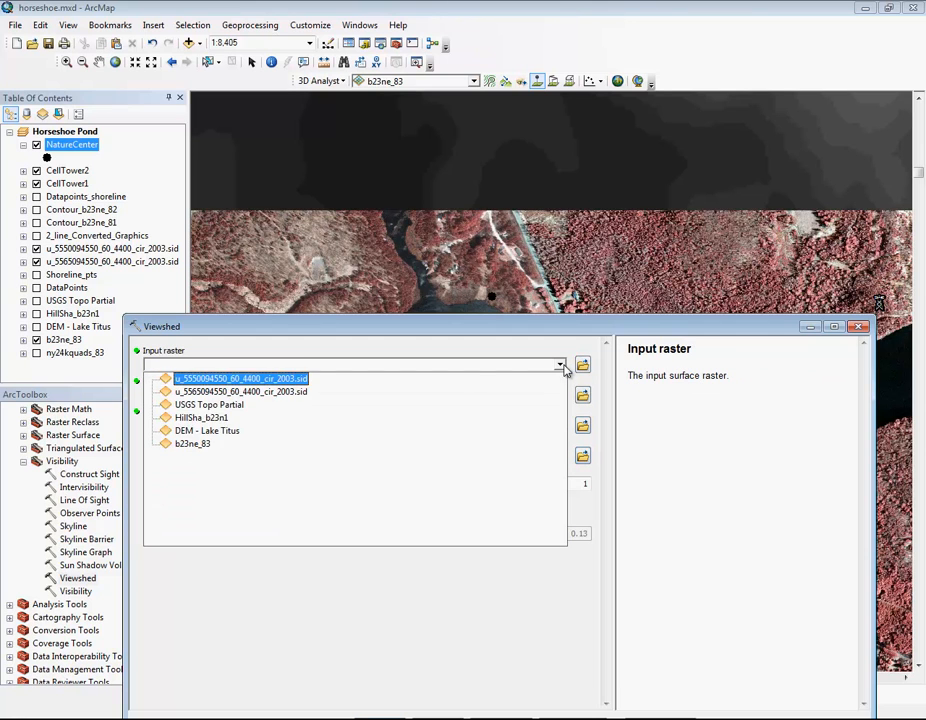
left_click(192, 443)
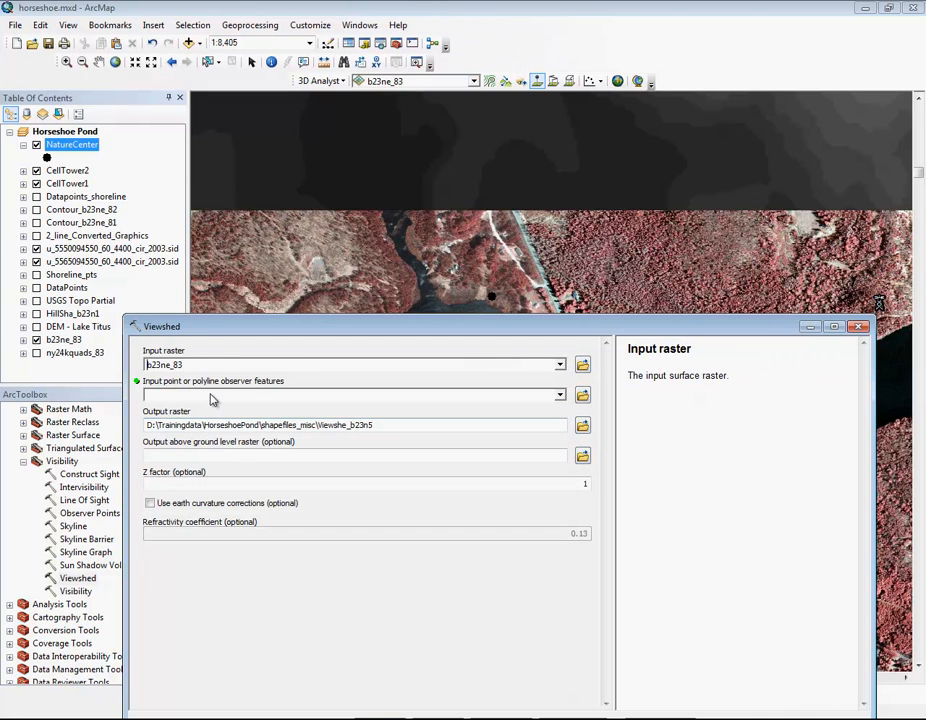
left_click(559, 394)
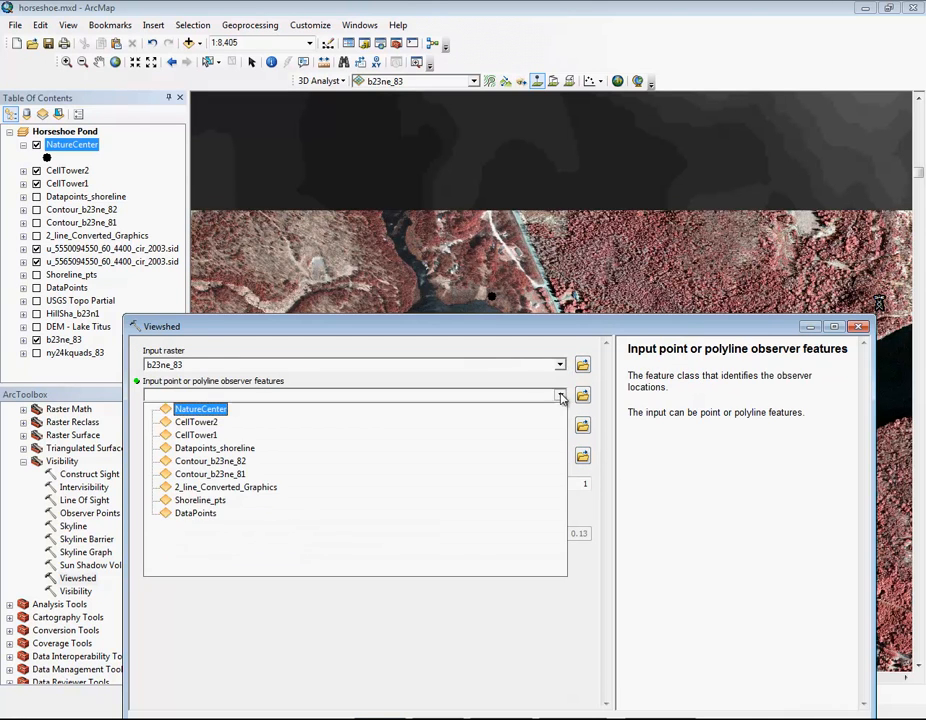
left_click(205, 410)
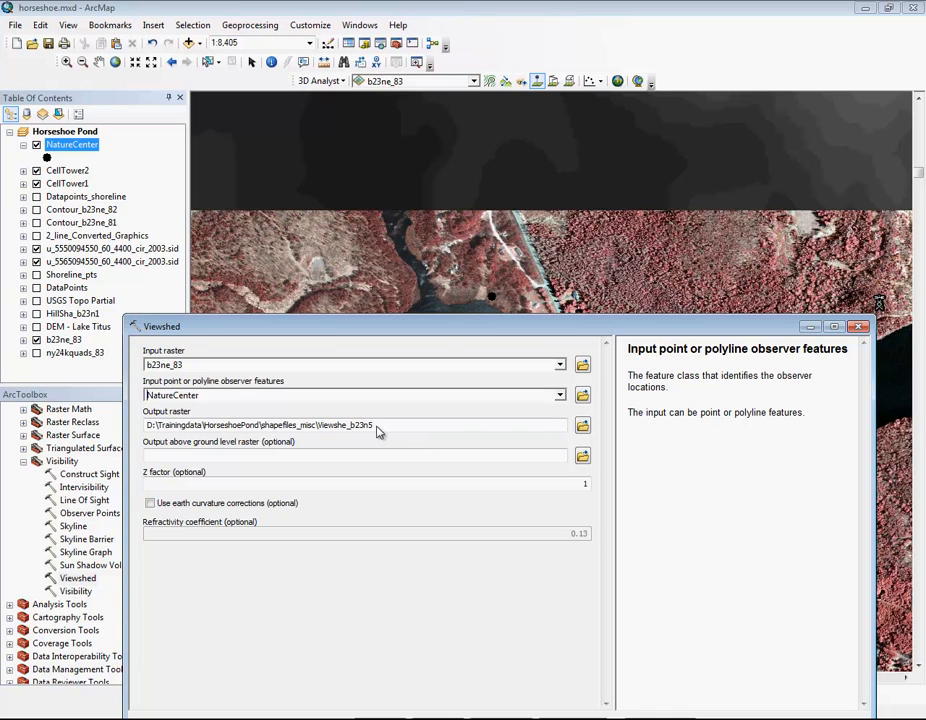
Step: Name the output raster NC_viewshd in the shapefiles_misc folder and run the viewshed analysis
left_click(535, 426)
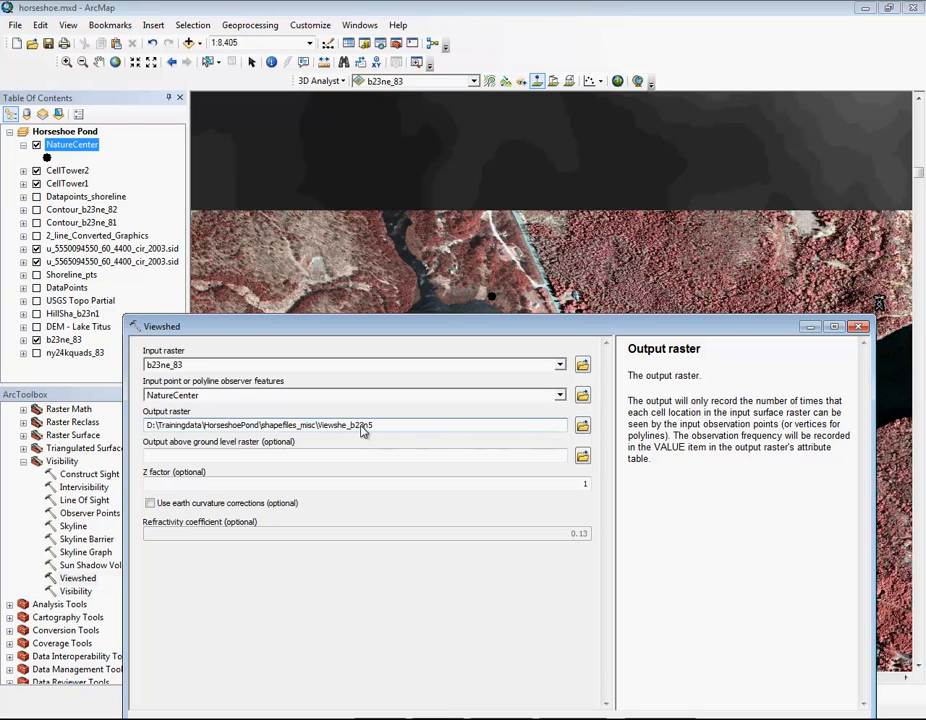
left_click_drag(373, 428, 321, 428)
key("BackSpace")
left_click_drag(557, 325, 561, 250)
left_click(384, 653)
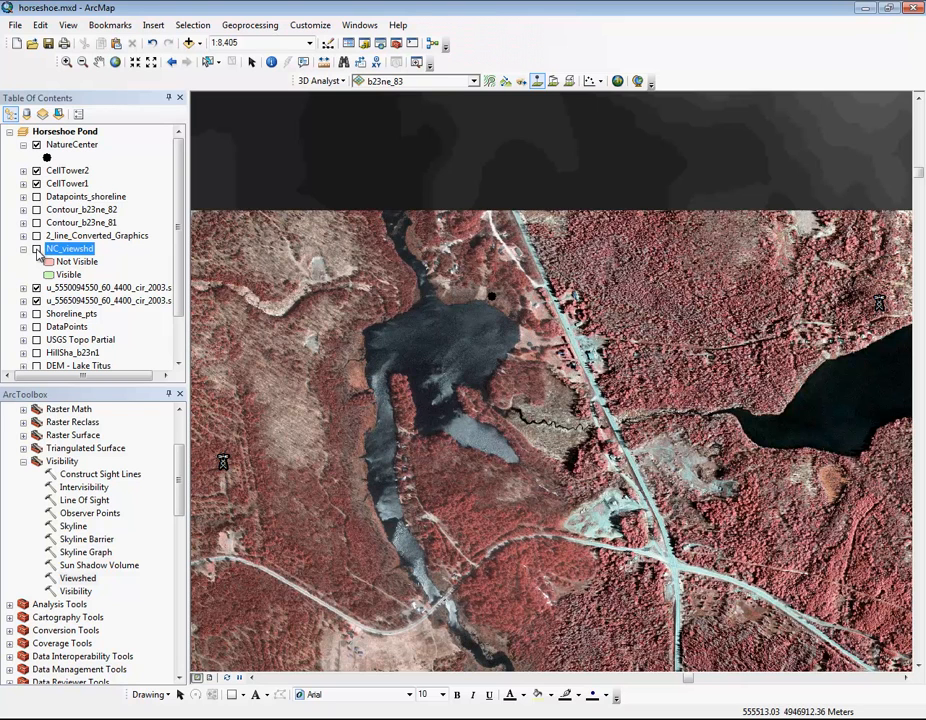
Step: Toggle the NC_viewshd layer on and off to compare it with the aerial imagery, collapse its legend, and leave it hidden
left_click(37, 249)
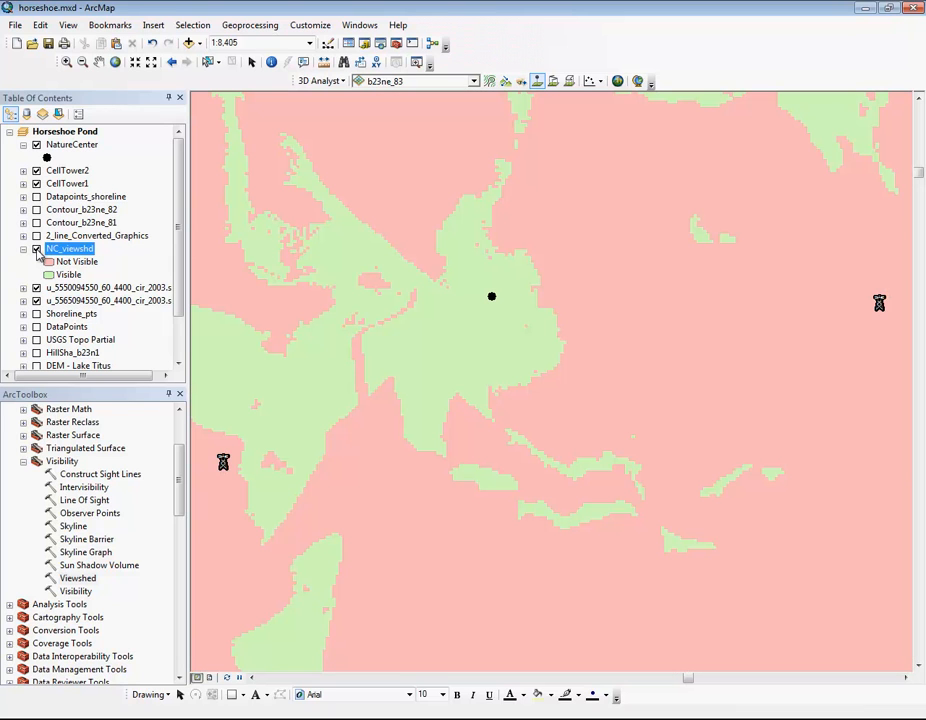
right_click(53, 249)
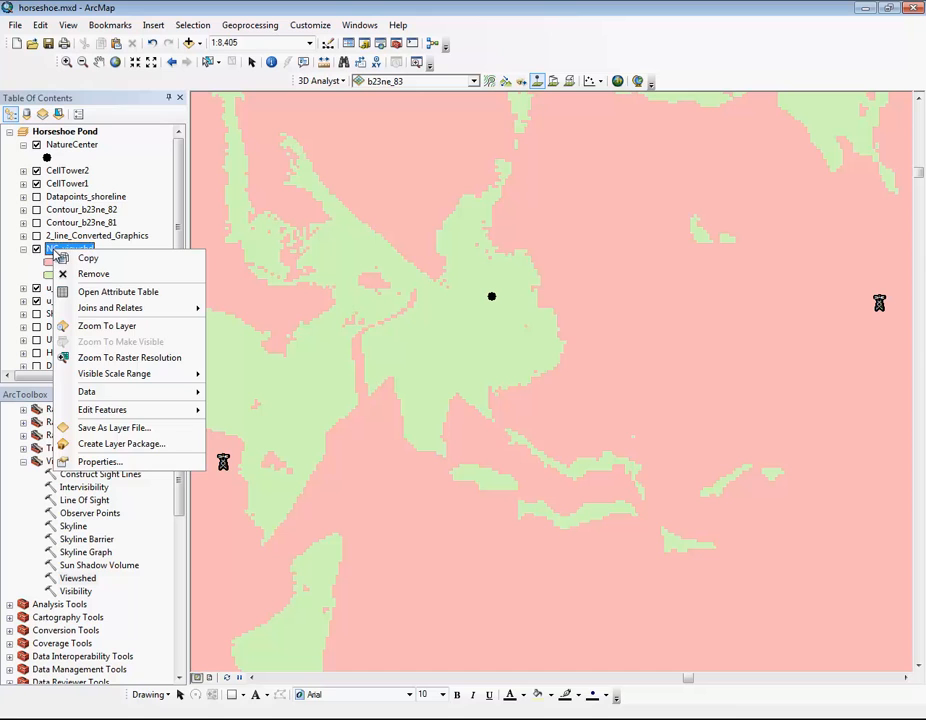
left_click(5, 265)
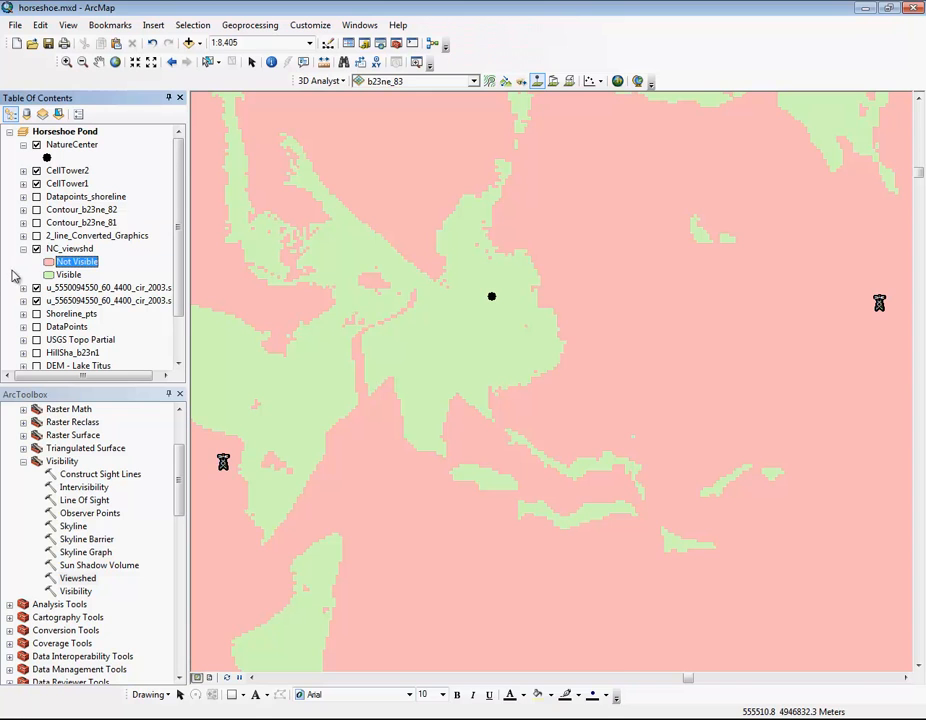
left_click(35, 249)
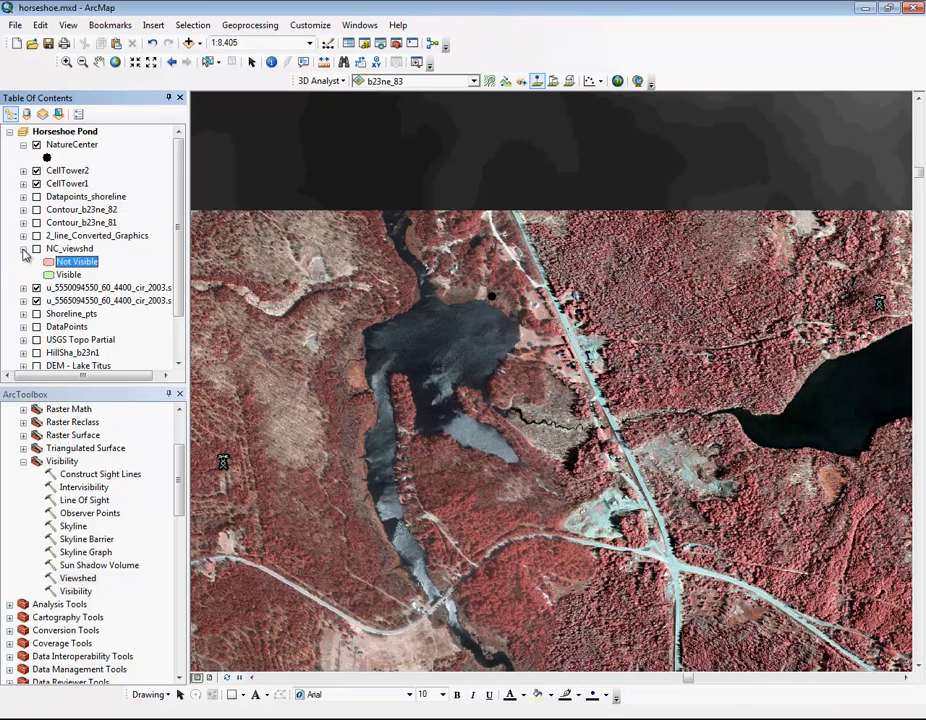
left_click(23, 249)
left_click(36, 249)
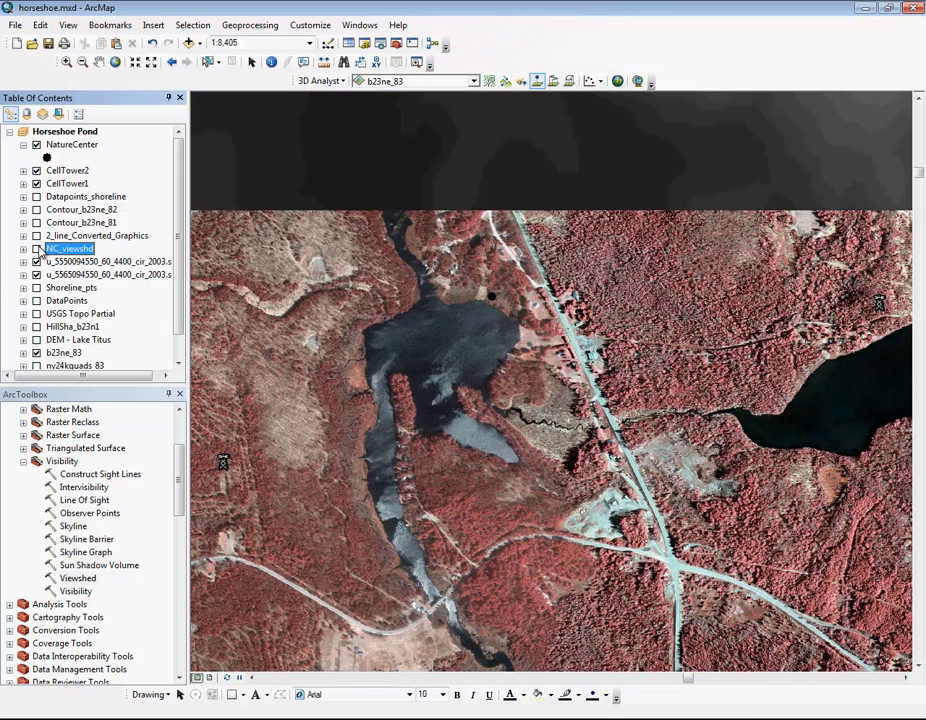
left_click(36, 249)
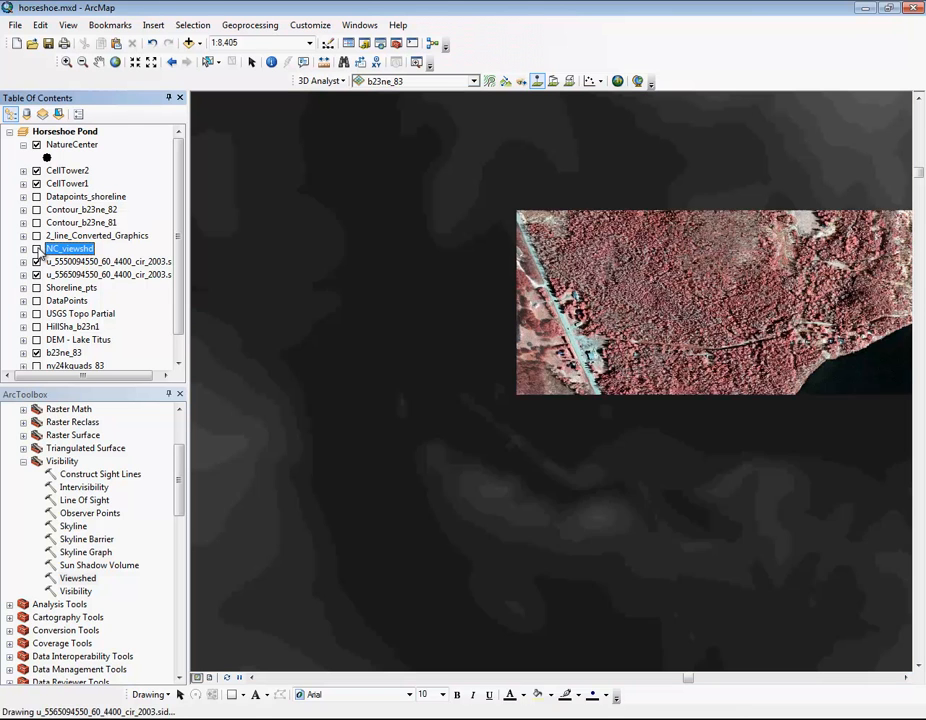